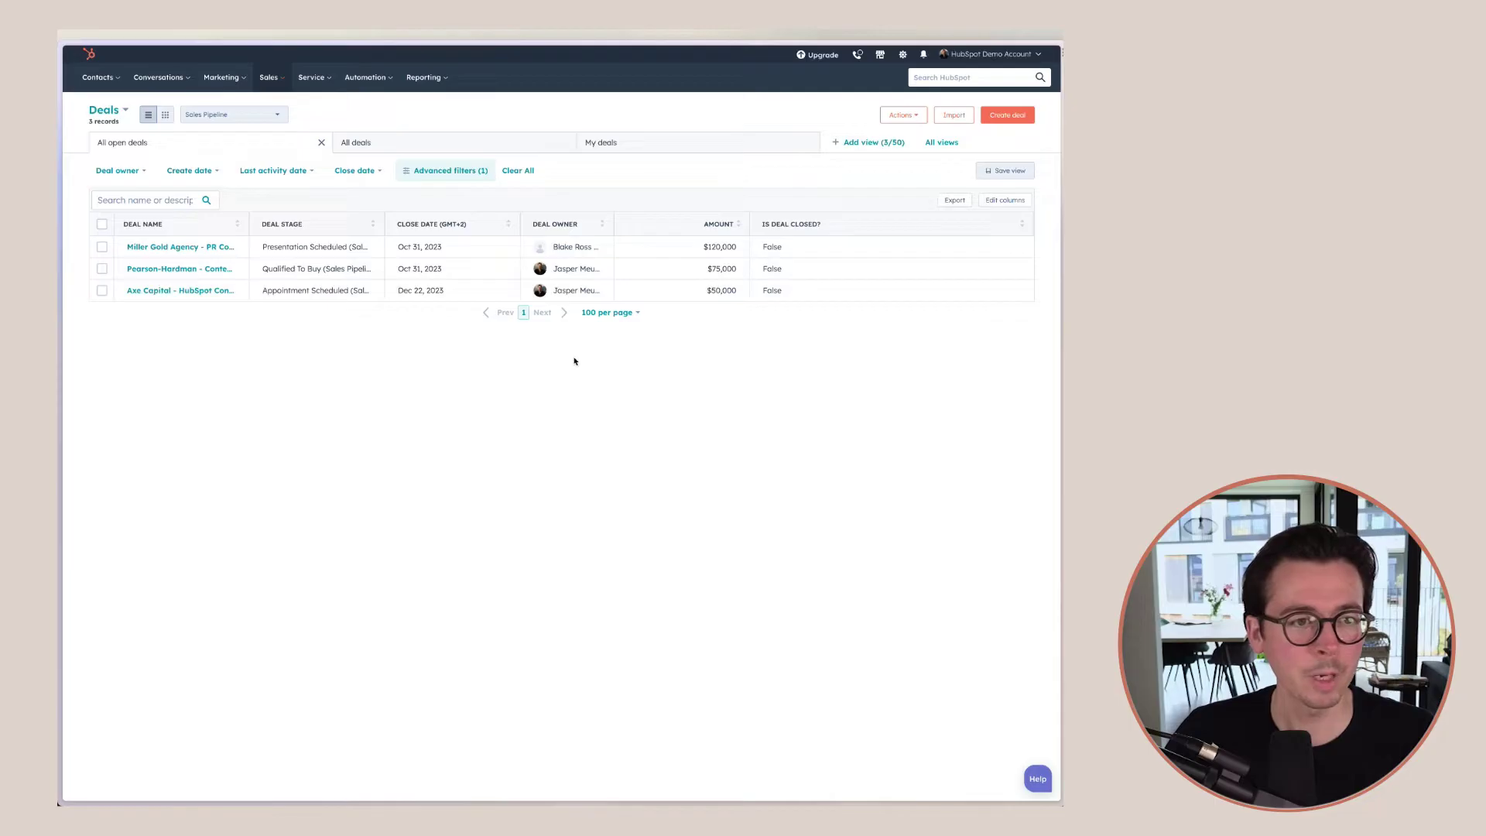
# Open the Revenue Analytics report and create the deal properties it needs for tracking recurring revenue.
pyautogui.click(425, 78)
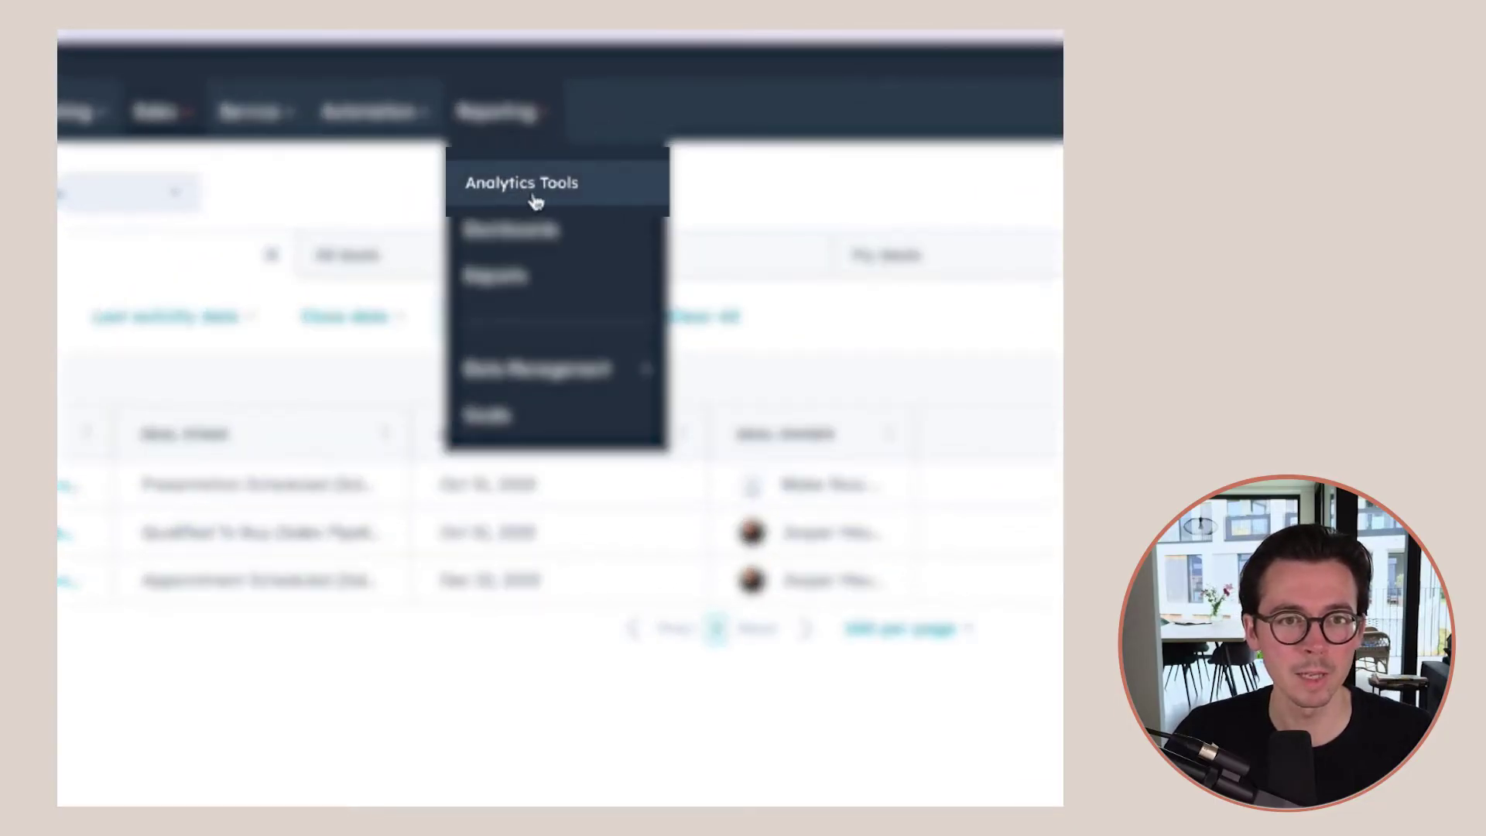
pyautogui.click(534, 199)
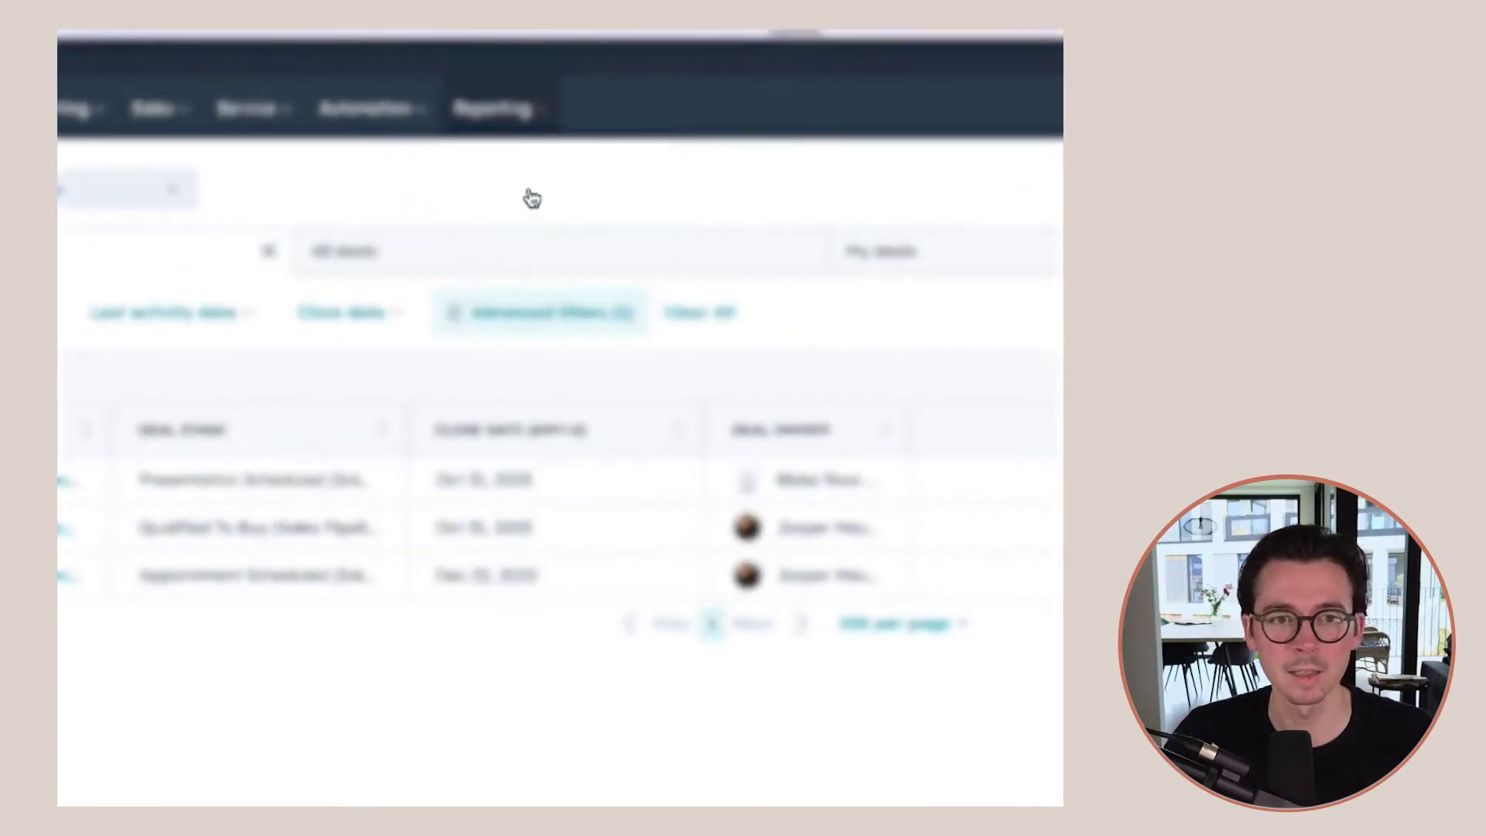
pyautogui.scroll(-5, 723, 687)
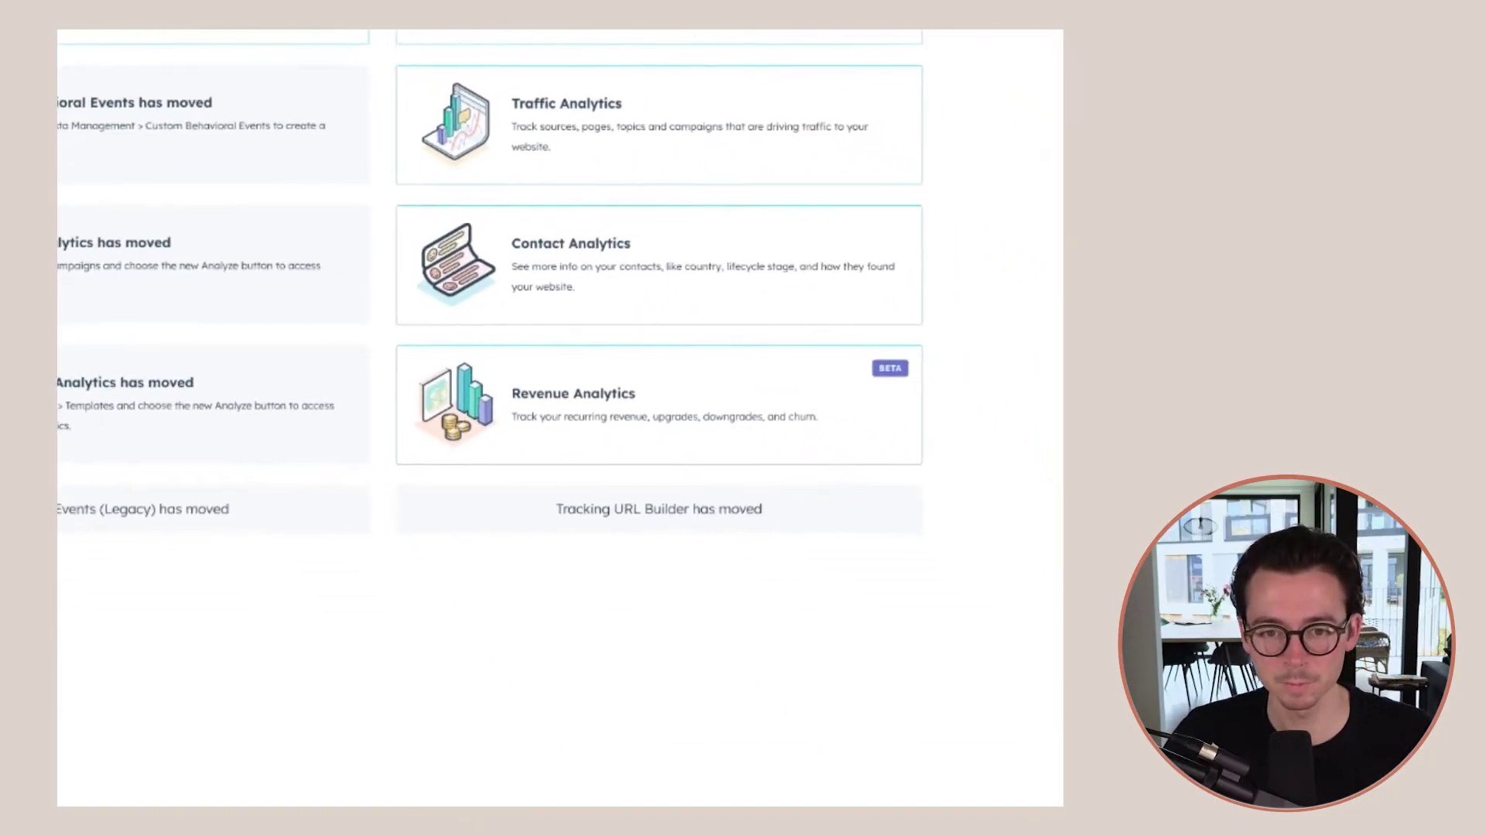
pyautogui.click(592, 372)
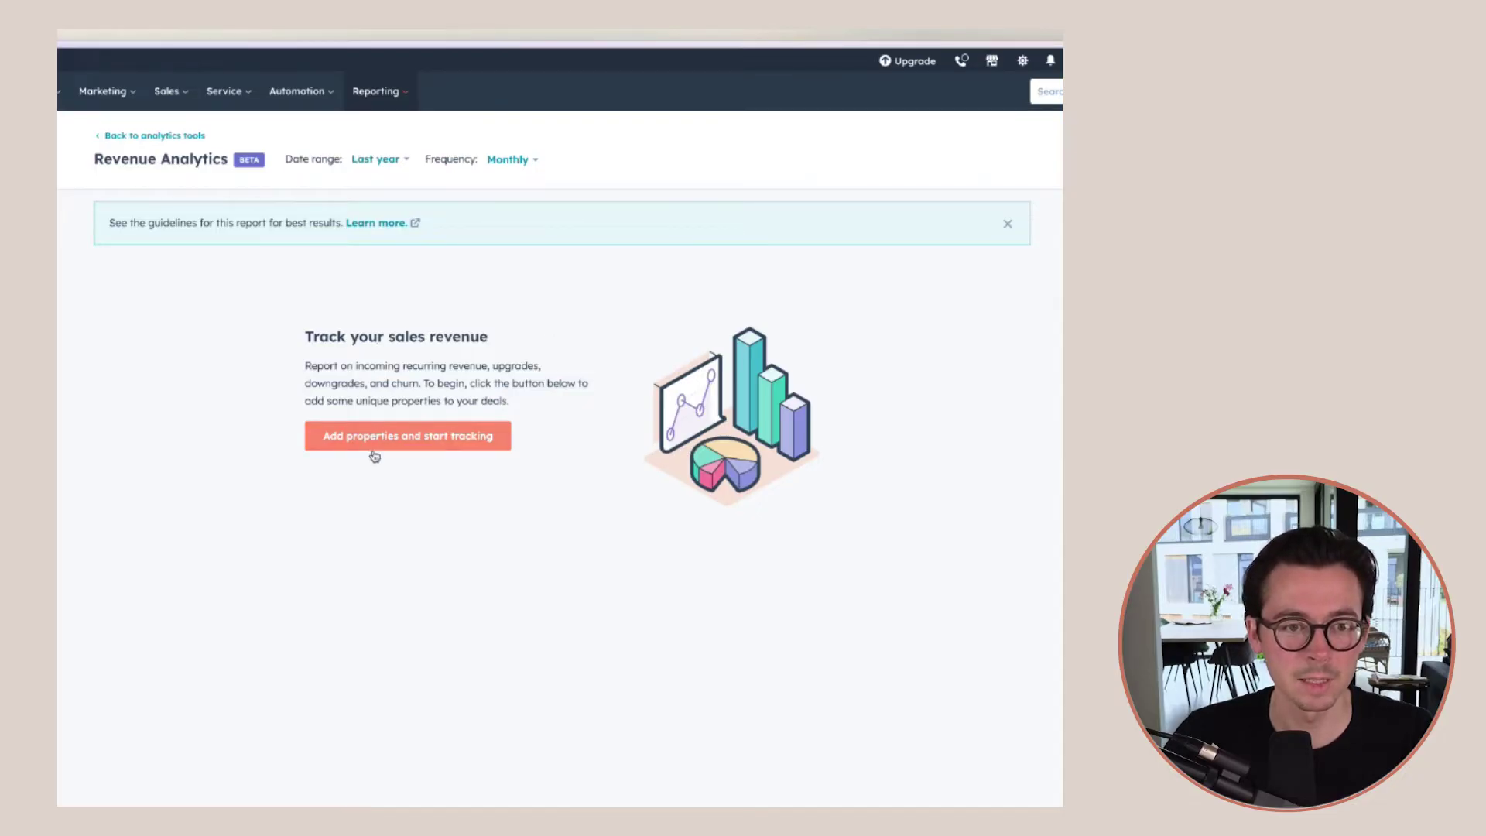
pyautogui.click(413, 446)
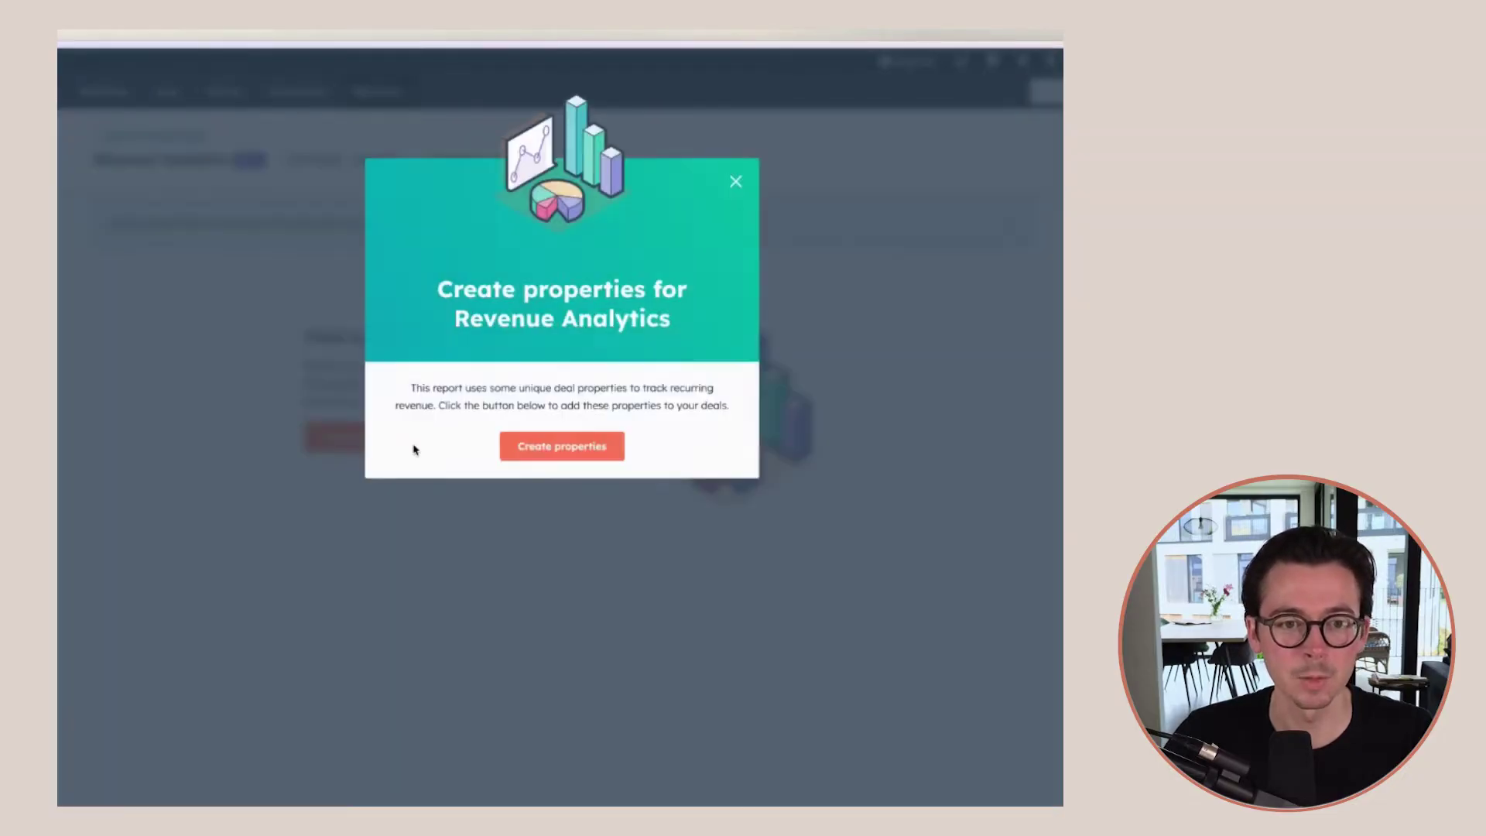
pyautogui.click(574, 454)
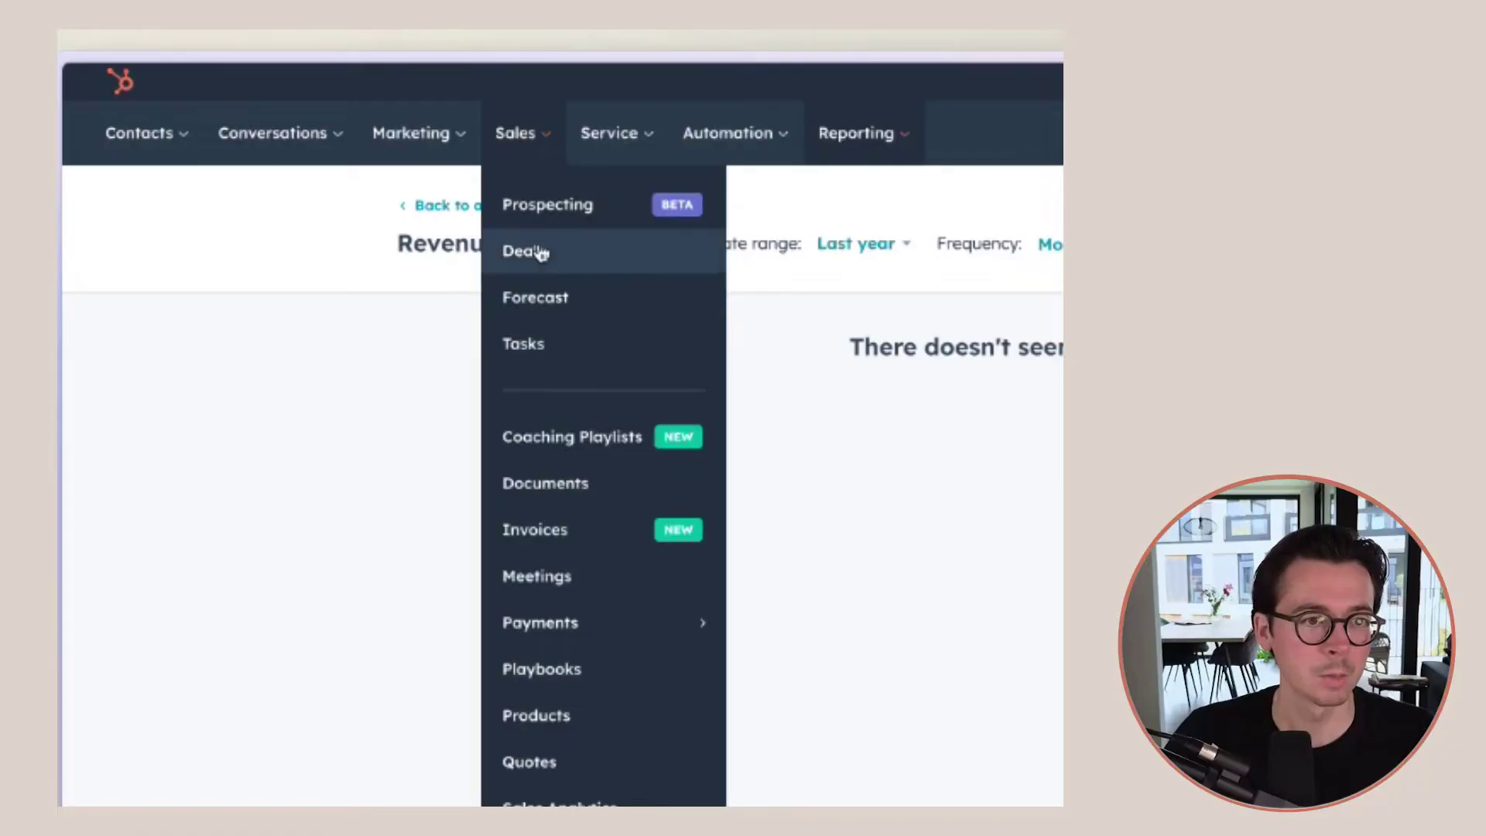
# Open the Miller Gold Agency deal from the deals list.
pyautogui.click(544, 253)
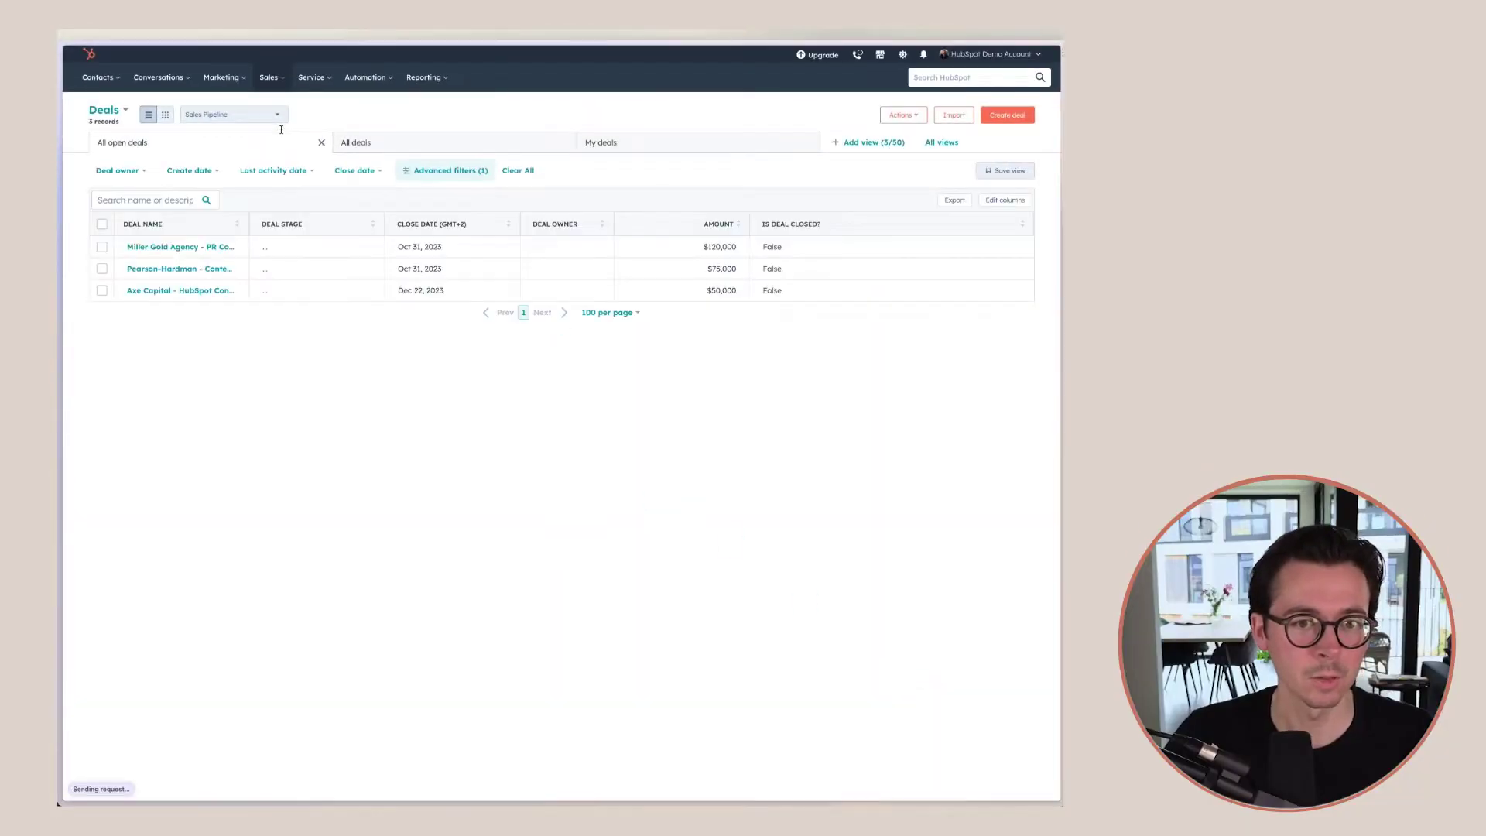
pyautogui.click(168, 252)
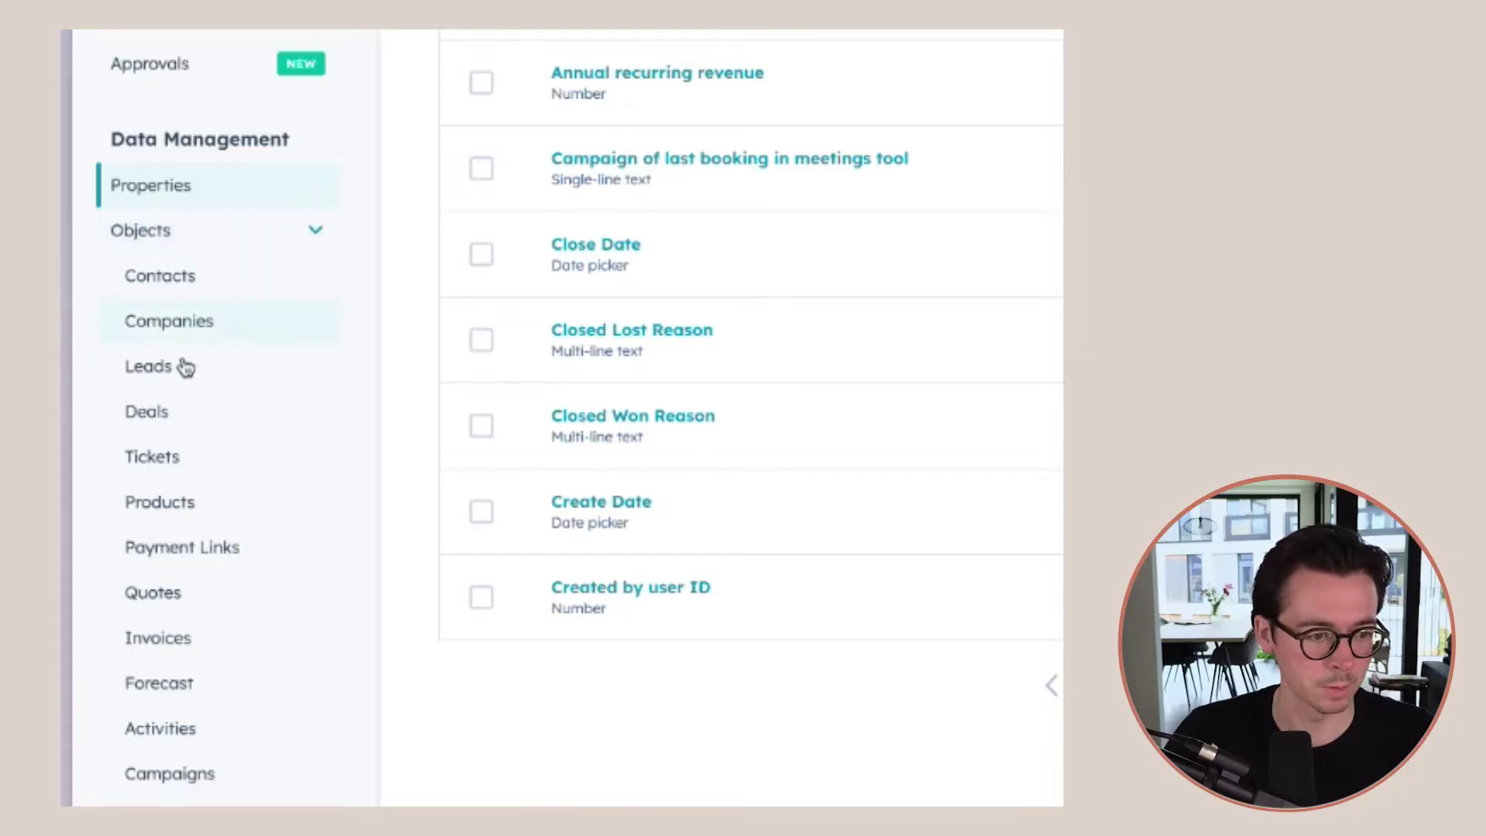
# In the deal record customization settings, add a section named Recurring revenue to the left sidebar's default view.
pyautogui.click(167, 415)
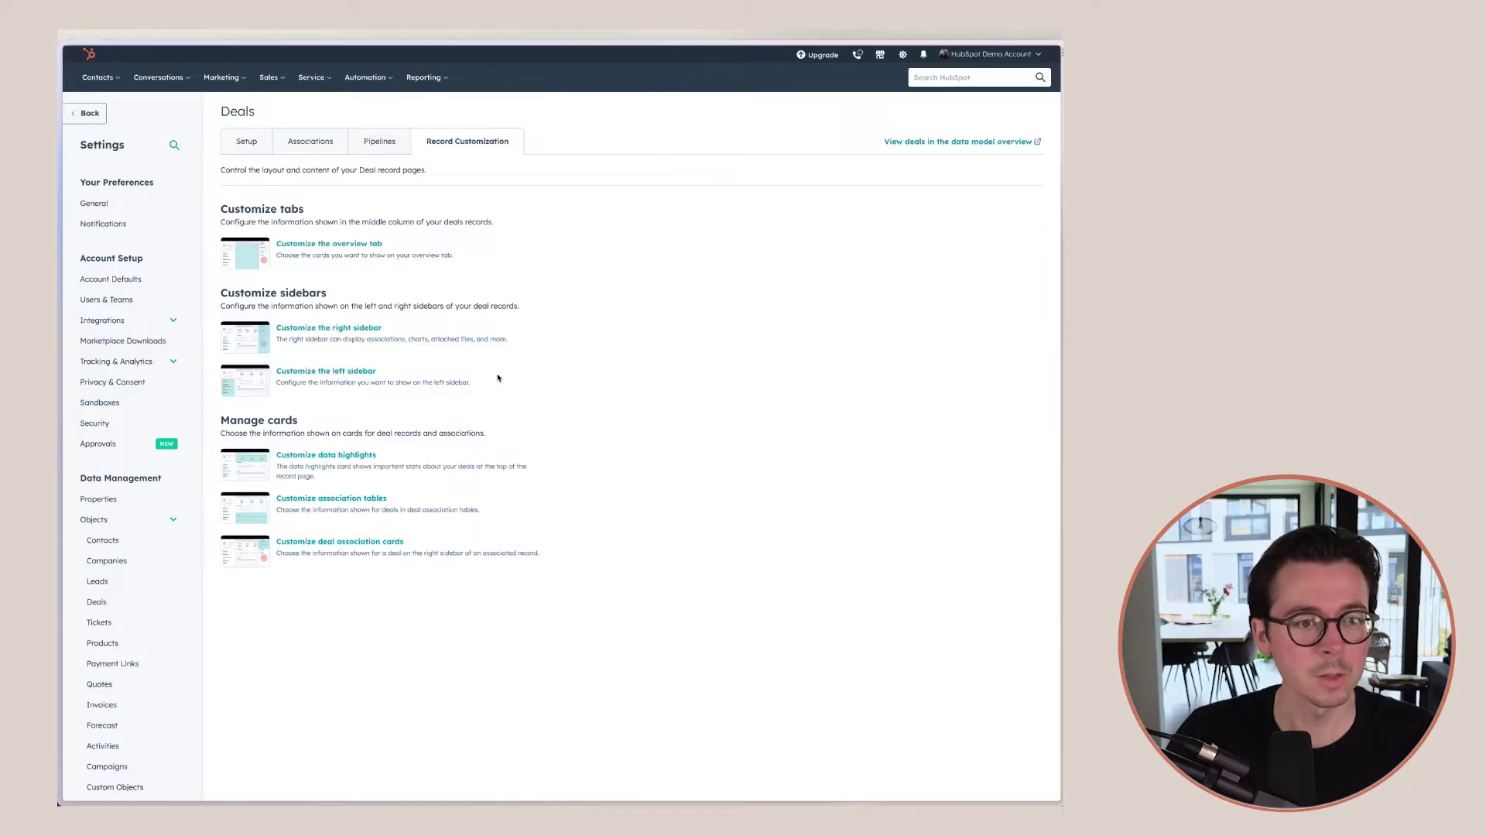
pyautogui.click(318, 373)
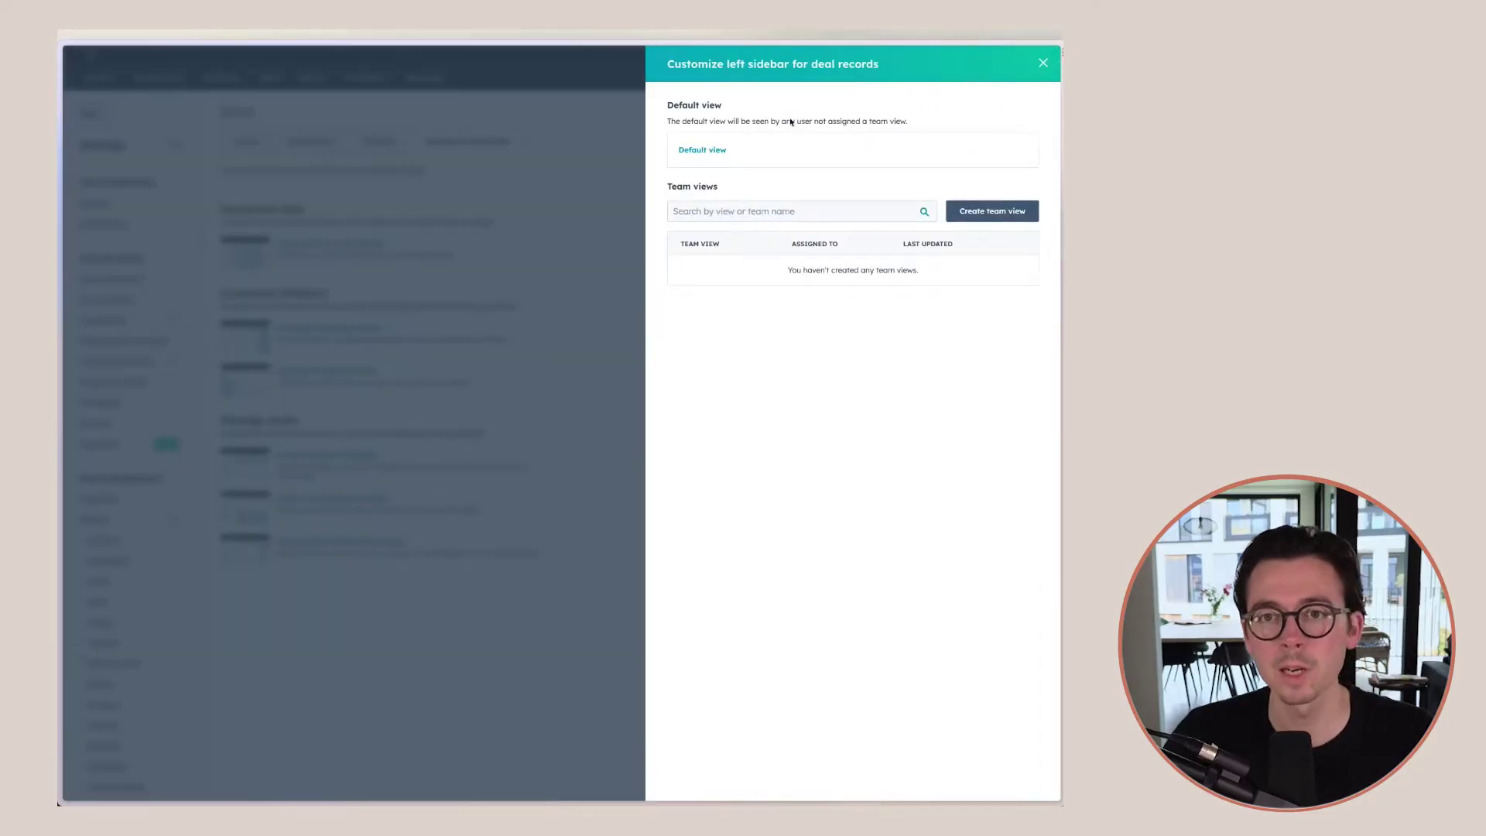
pyautogui.click(702, 150)
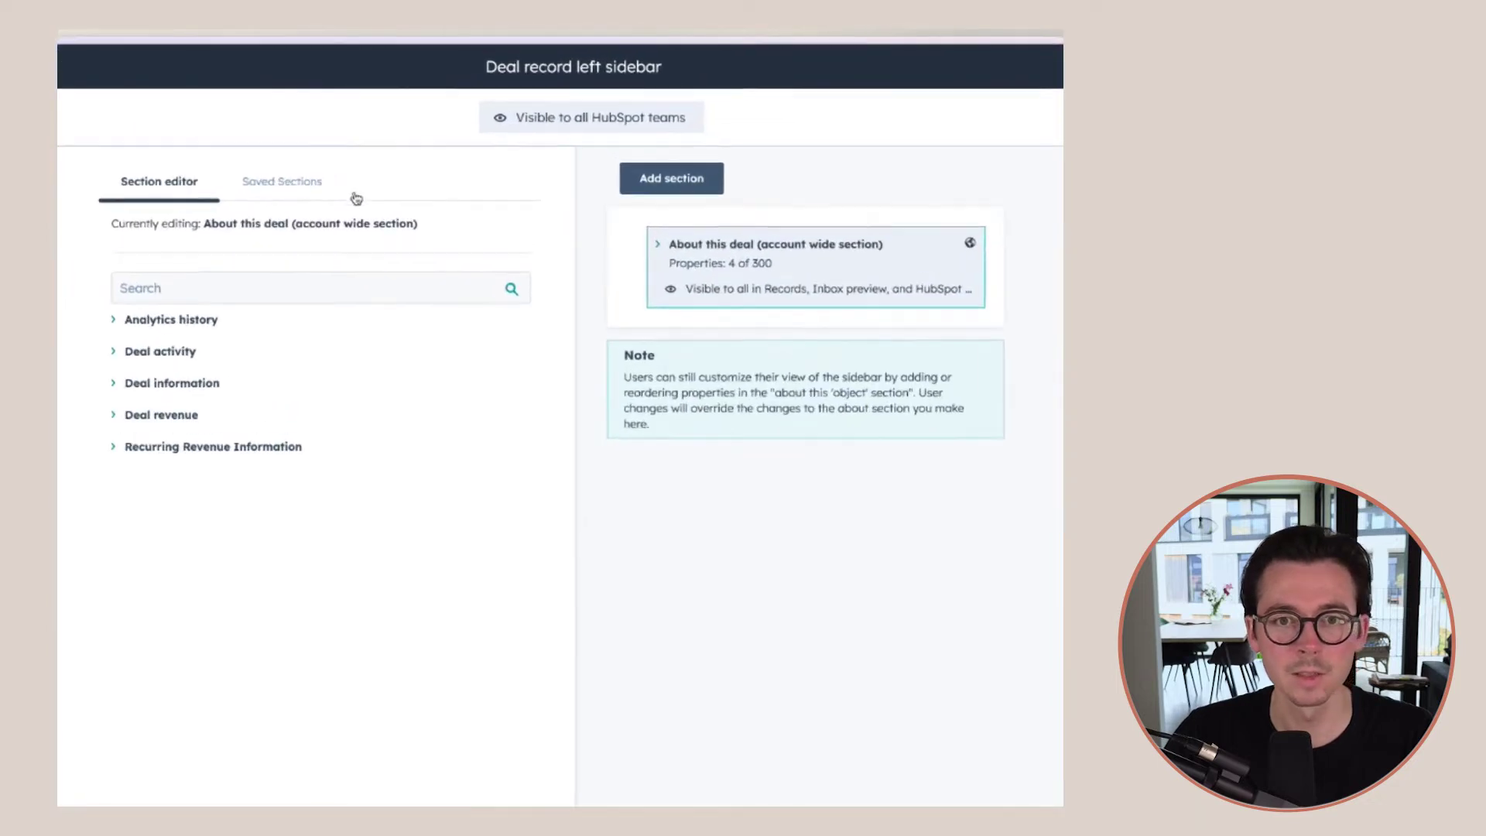
pyautogui.click(704, 189)
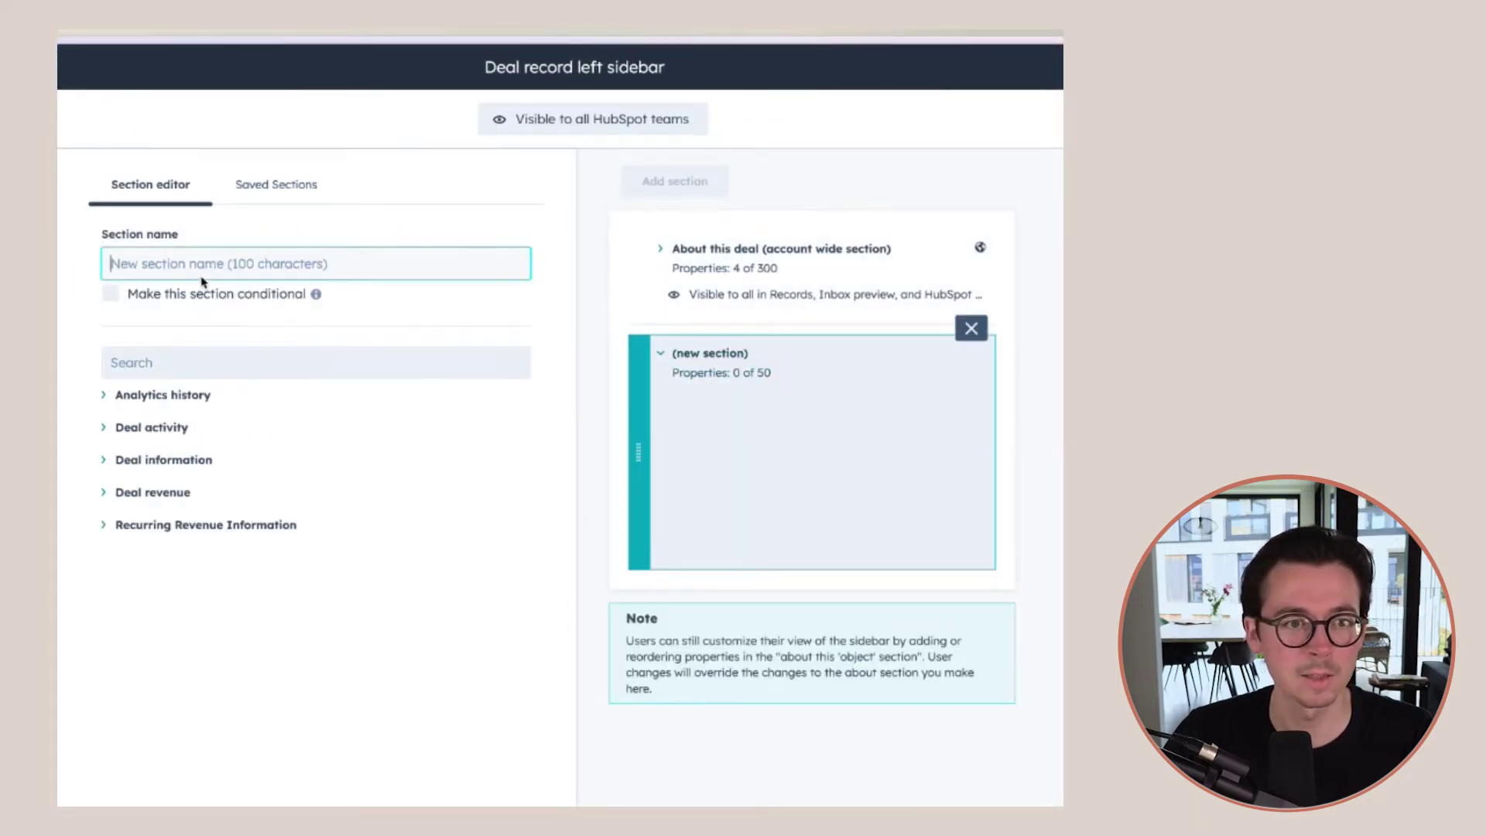
pyautogui.write('Recurring revenue')
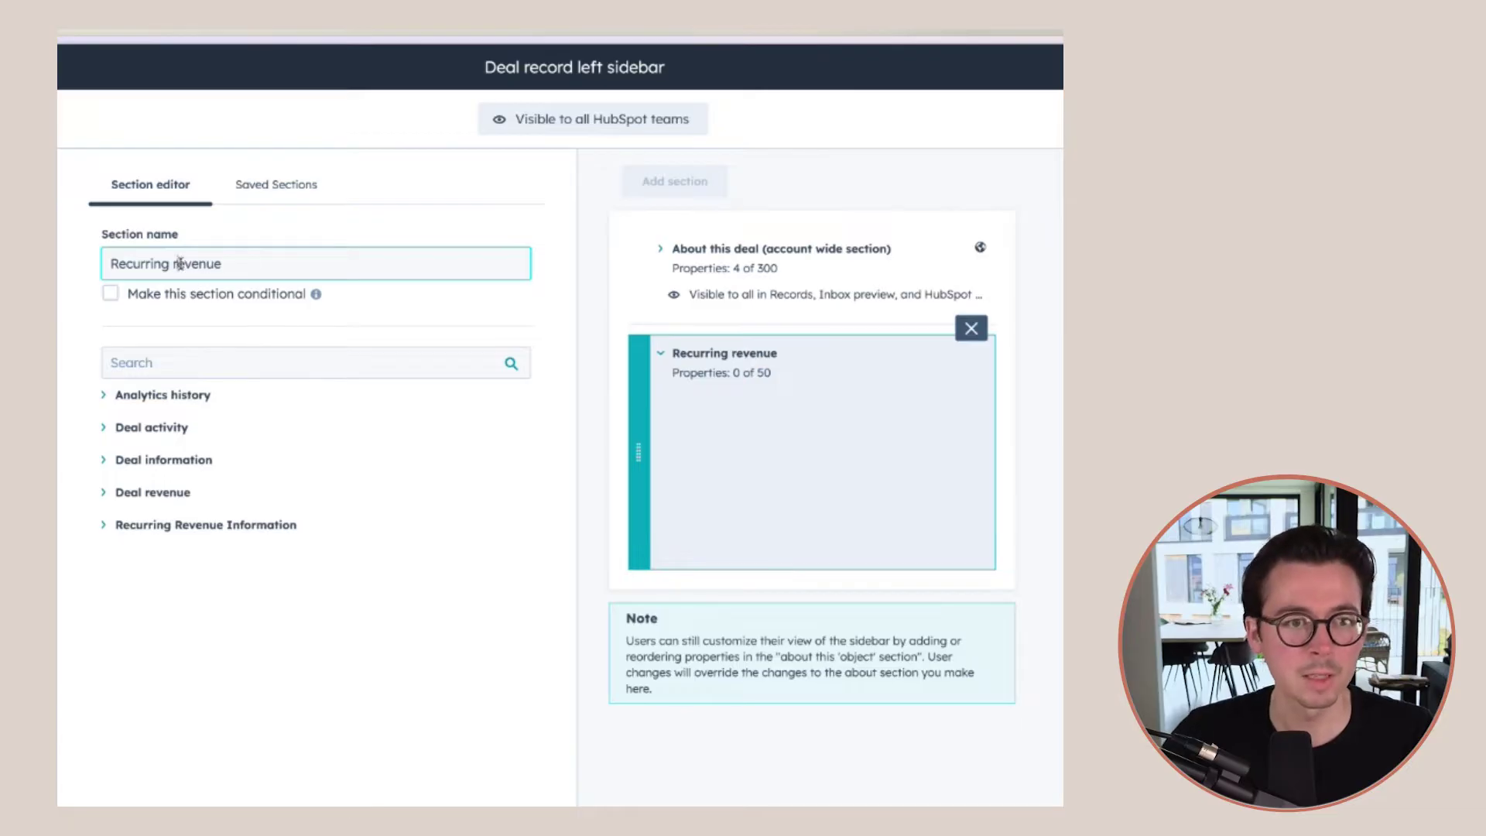
# Add the recurring revenue amount, deal type, inactive date and inactive reason properties to the new section and save the sidebar.
pyautogui.click(168, 358)
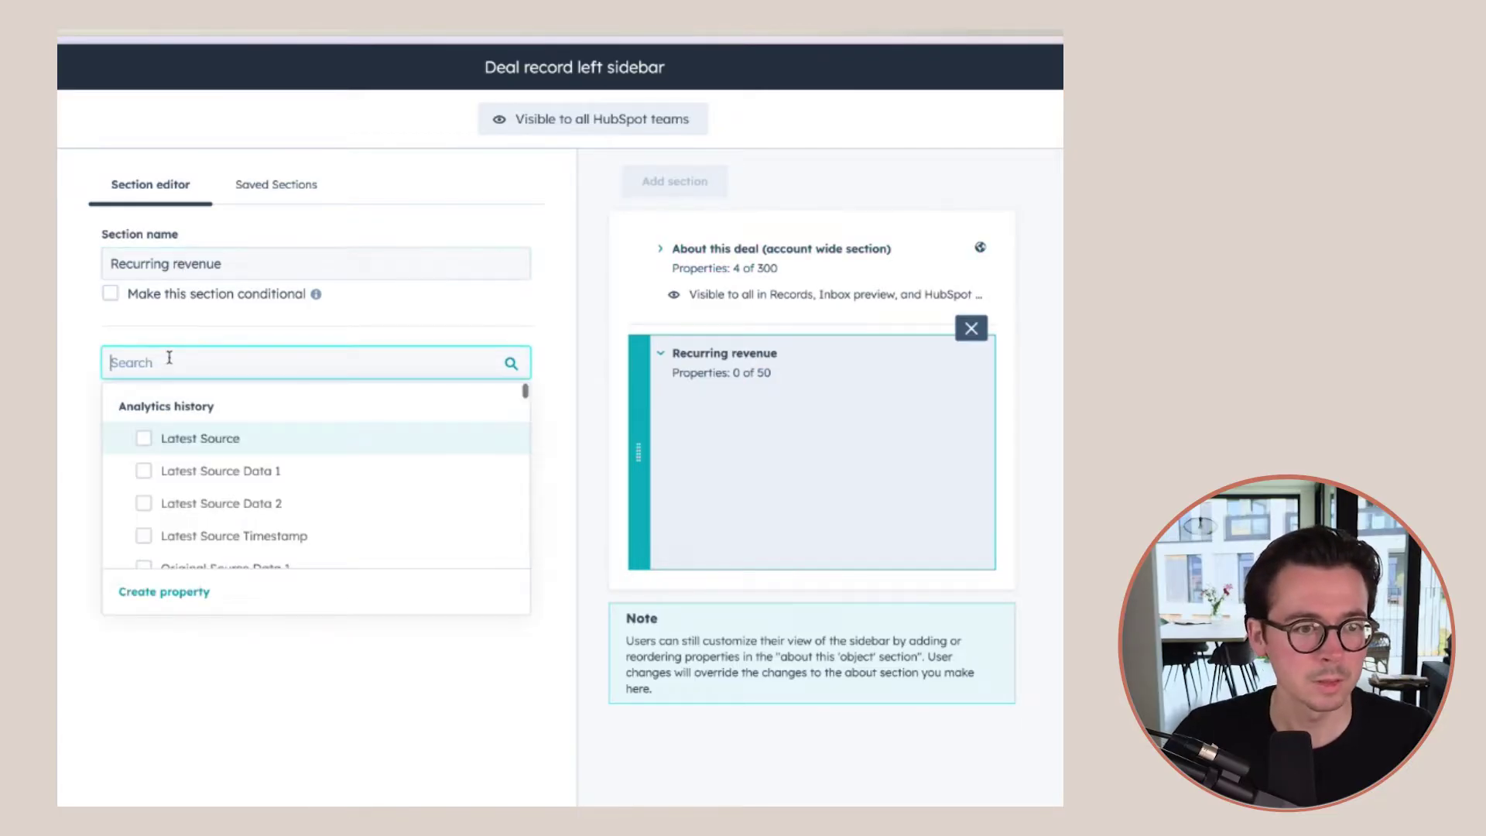
pyautogui.write('recurr')
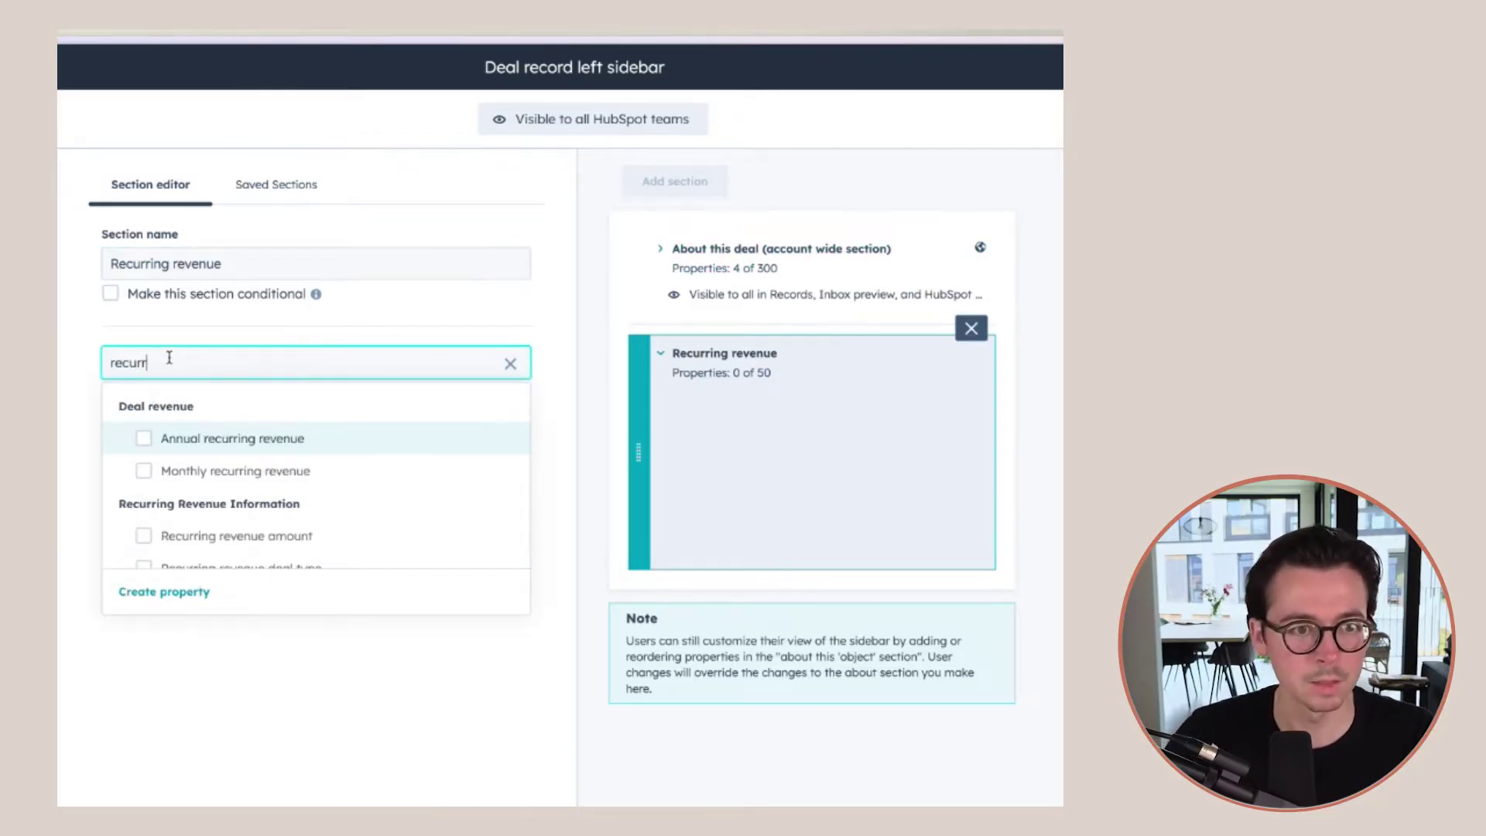
pyautogui.scroll(-2, 266, 517)
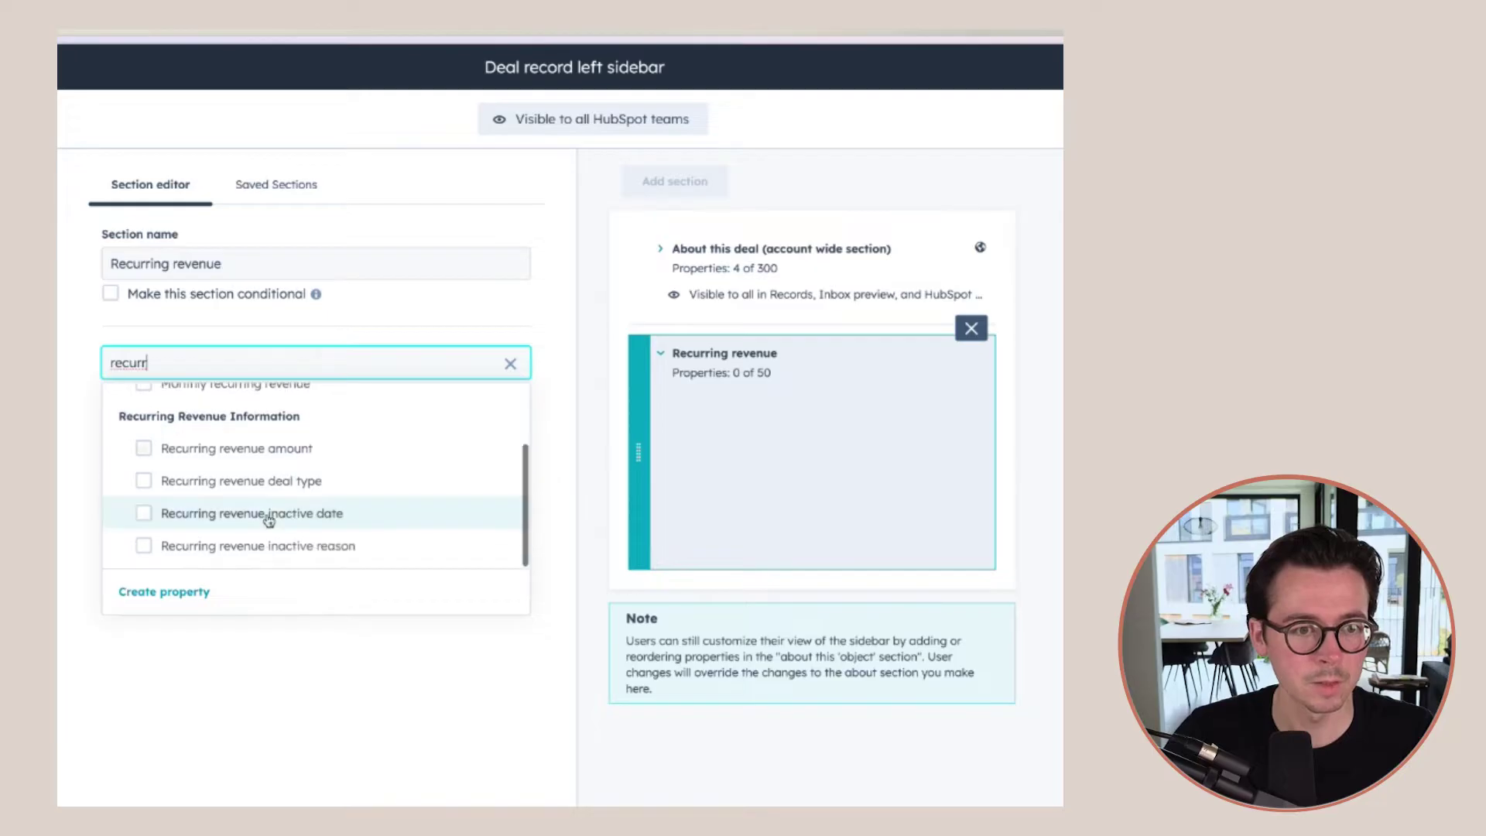
pyautogui.click(144, 449)
pyautogui.click(143, 480)
pyautogui.click(143, 513)
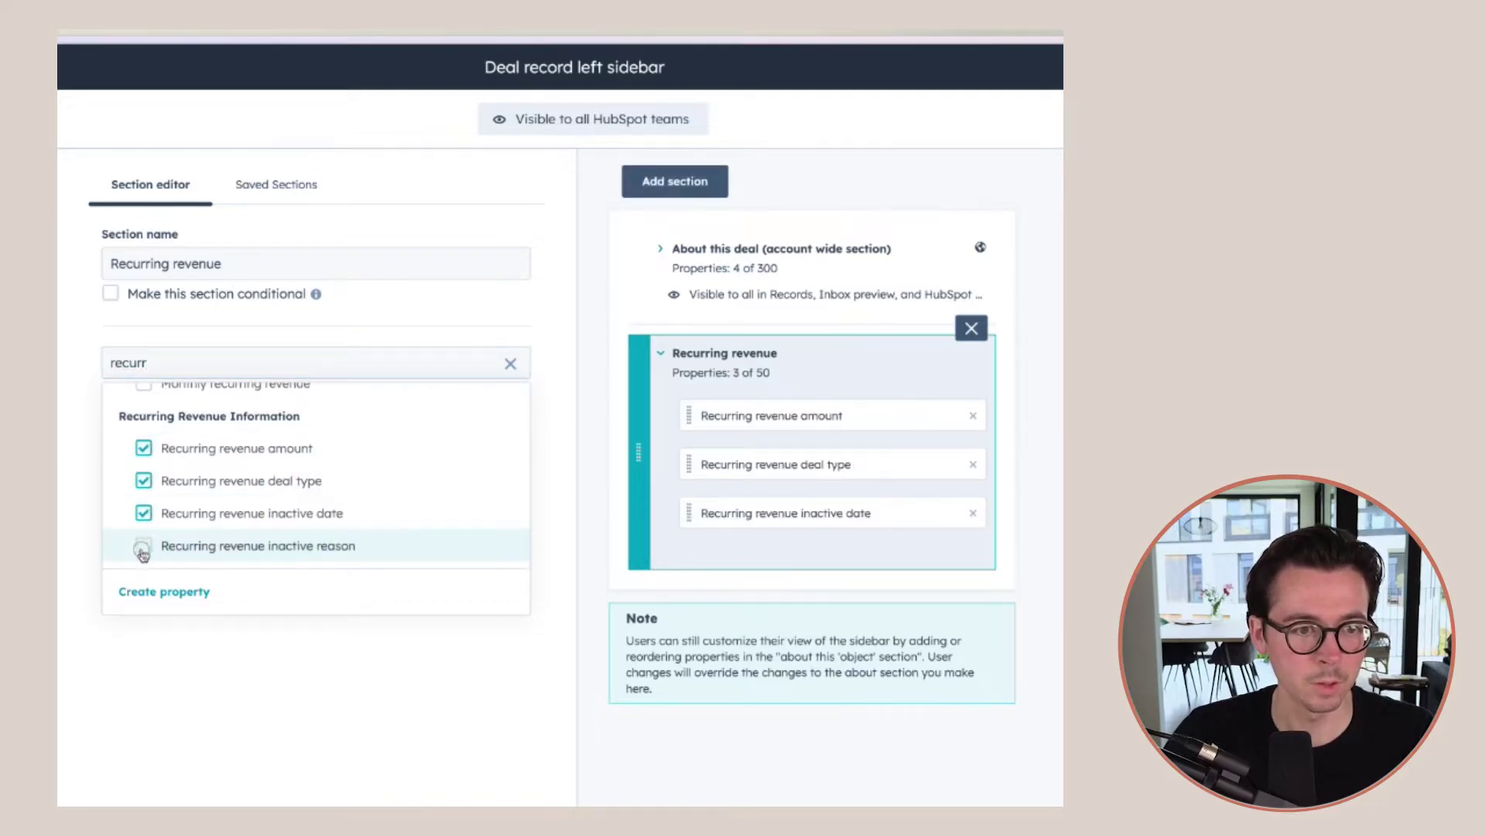
pyautogui.click(142, 548)
pyautogui.click(315, 768)
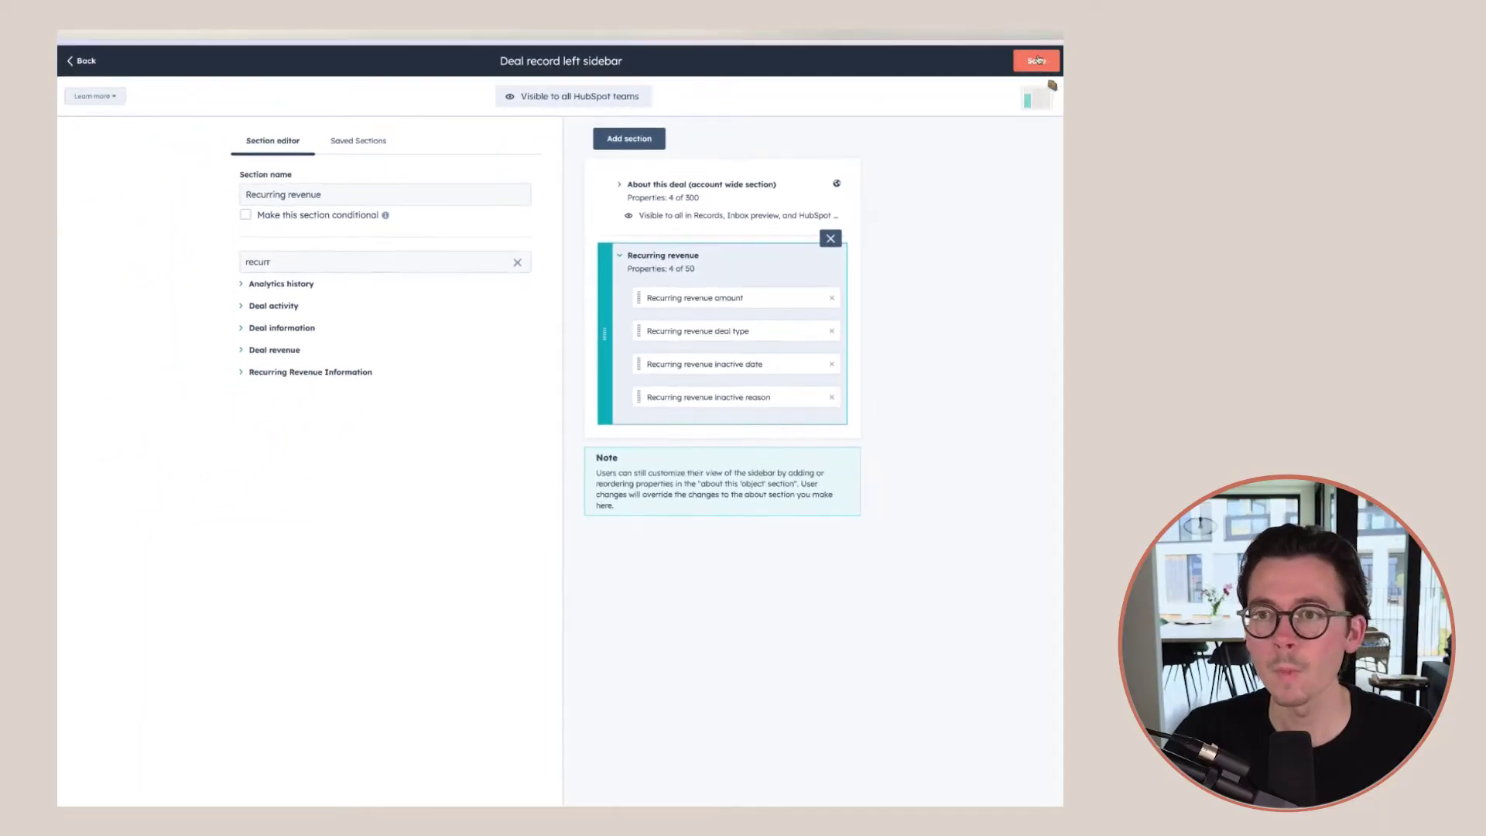
pyautogui.click(1037, 59)
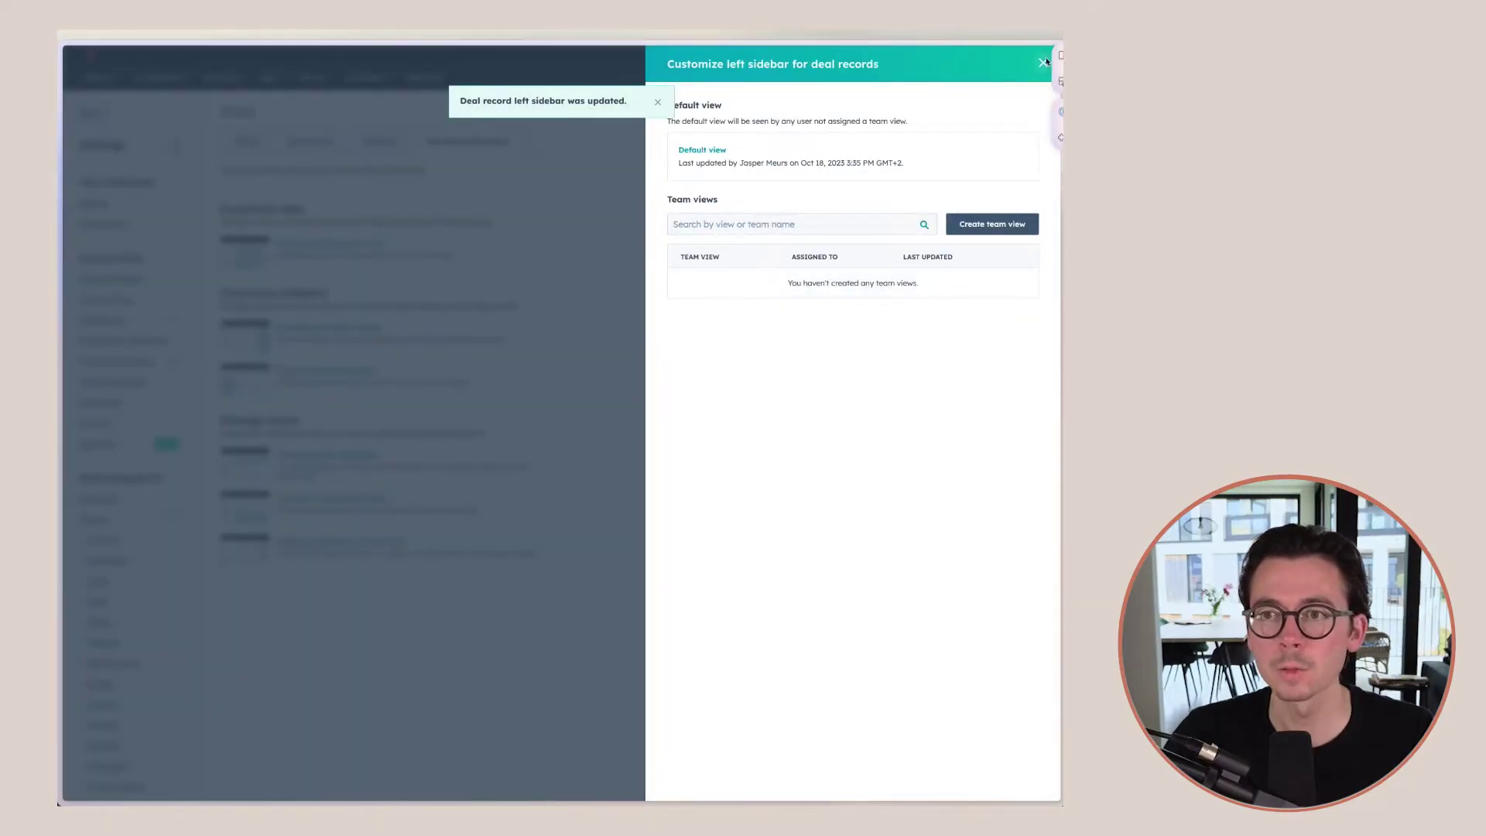
pyautogui.click(1043, 62)
# On the Miller Gold Agency deal, set the recurring revenue amount to 10000 and the recurring revenue deal type to New Business.
pyautogui.click(271, 78)
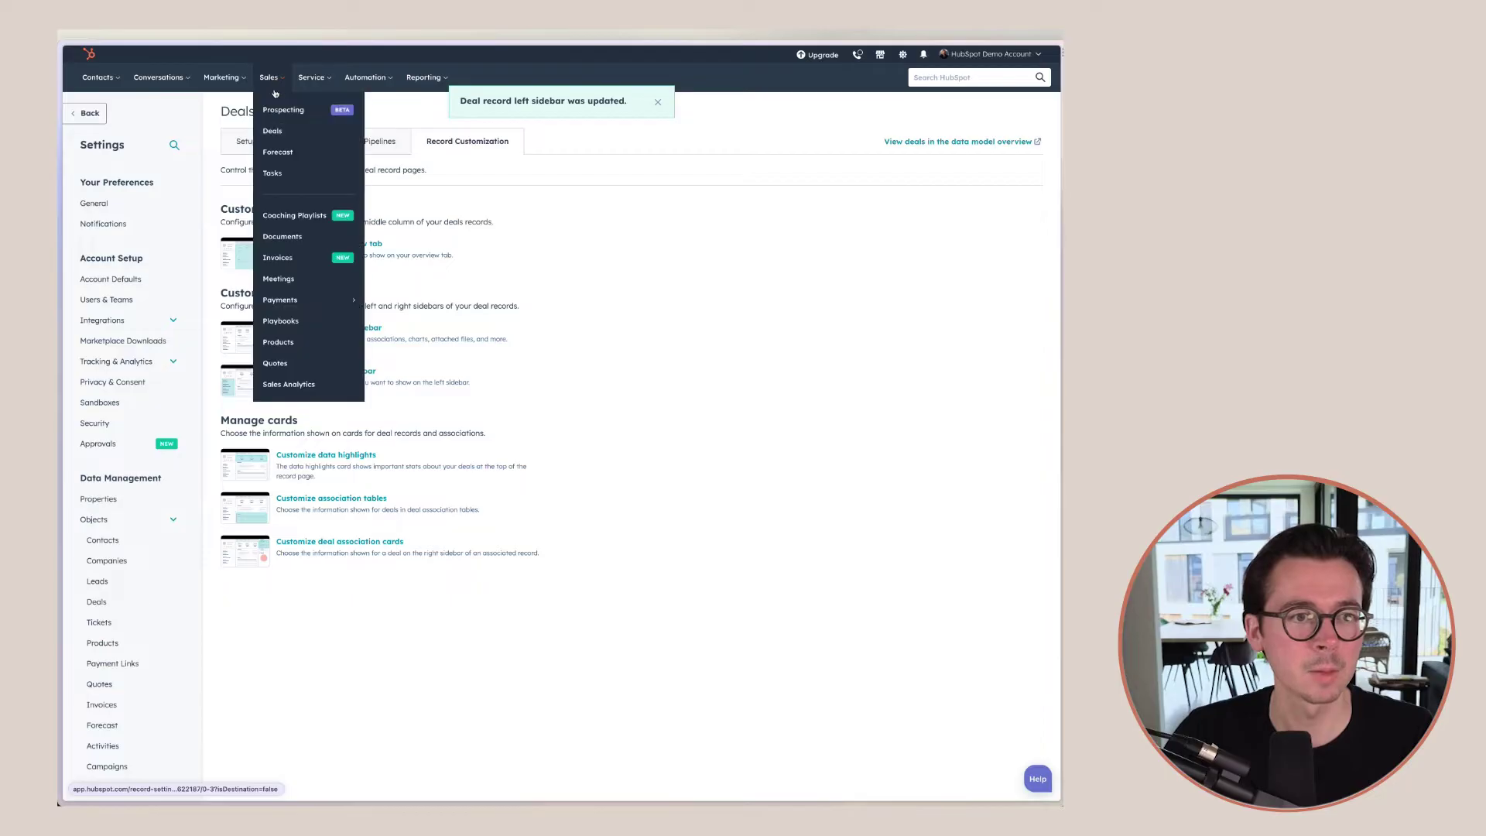
pyautogui.click(275, 132)
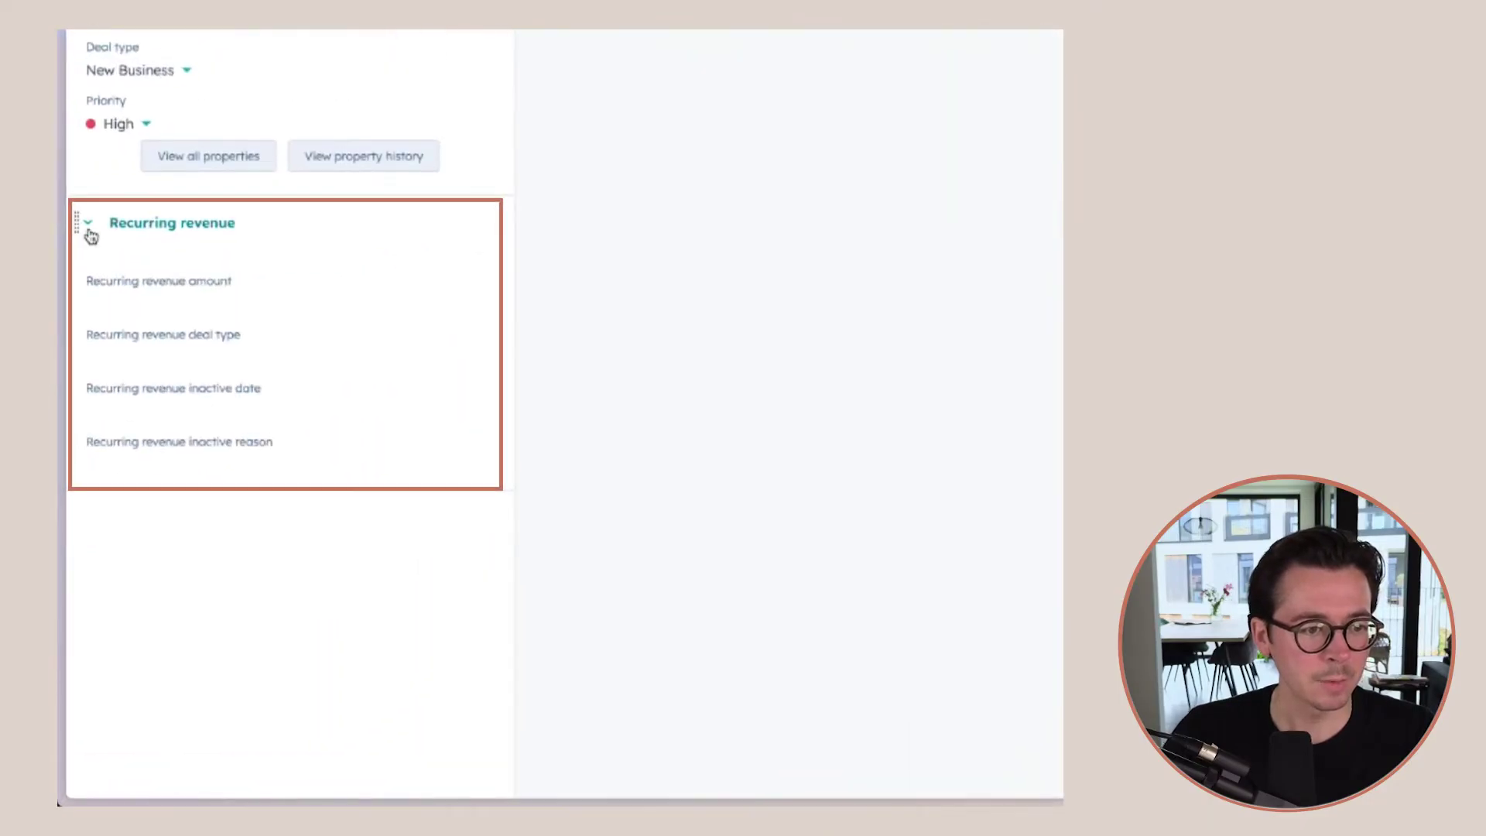
pyautogui.click(162, 289)
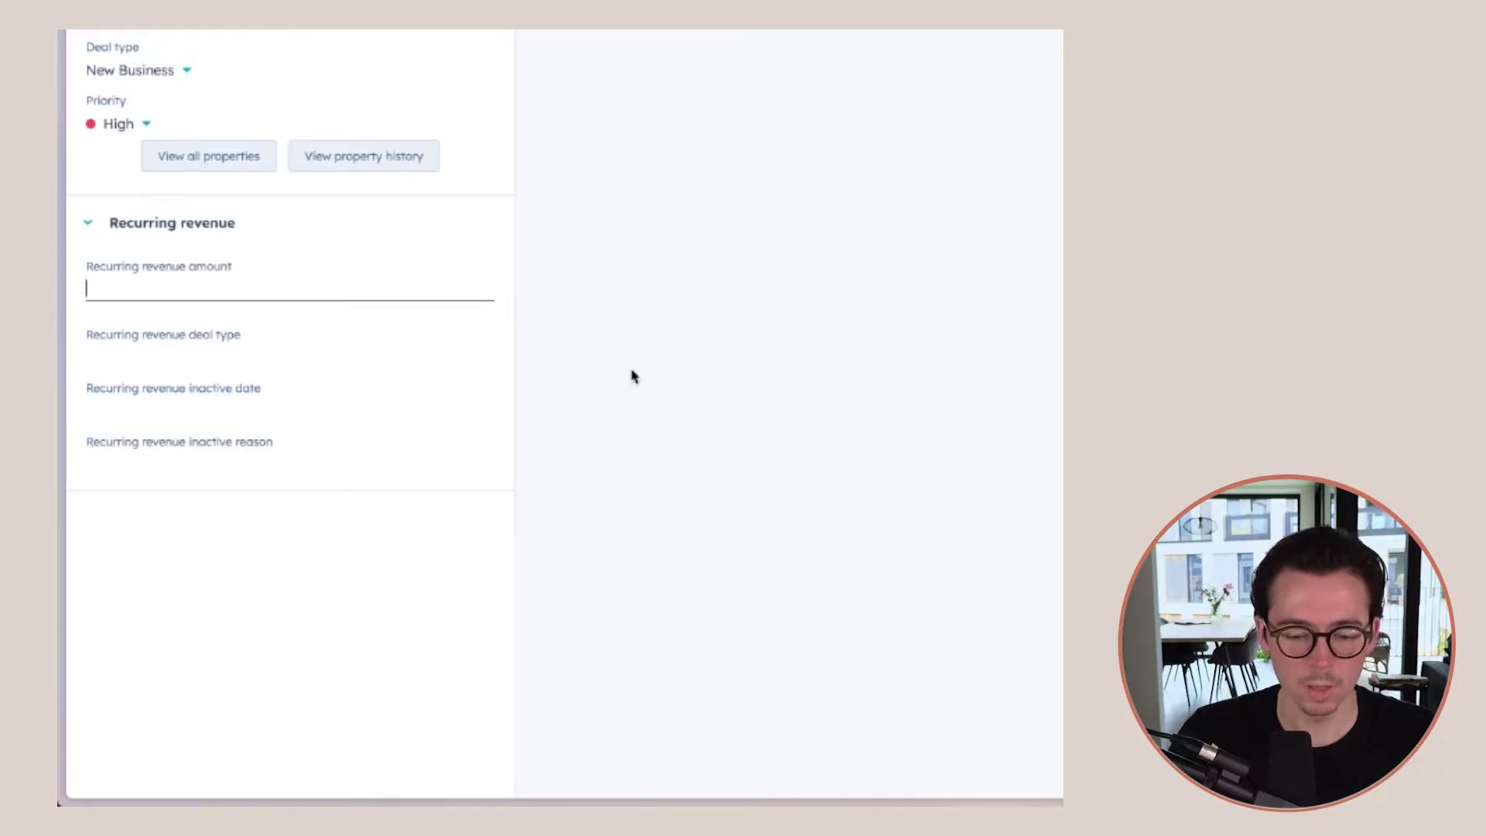
pyautogui.write('10000')
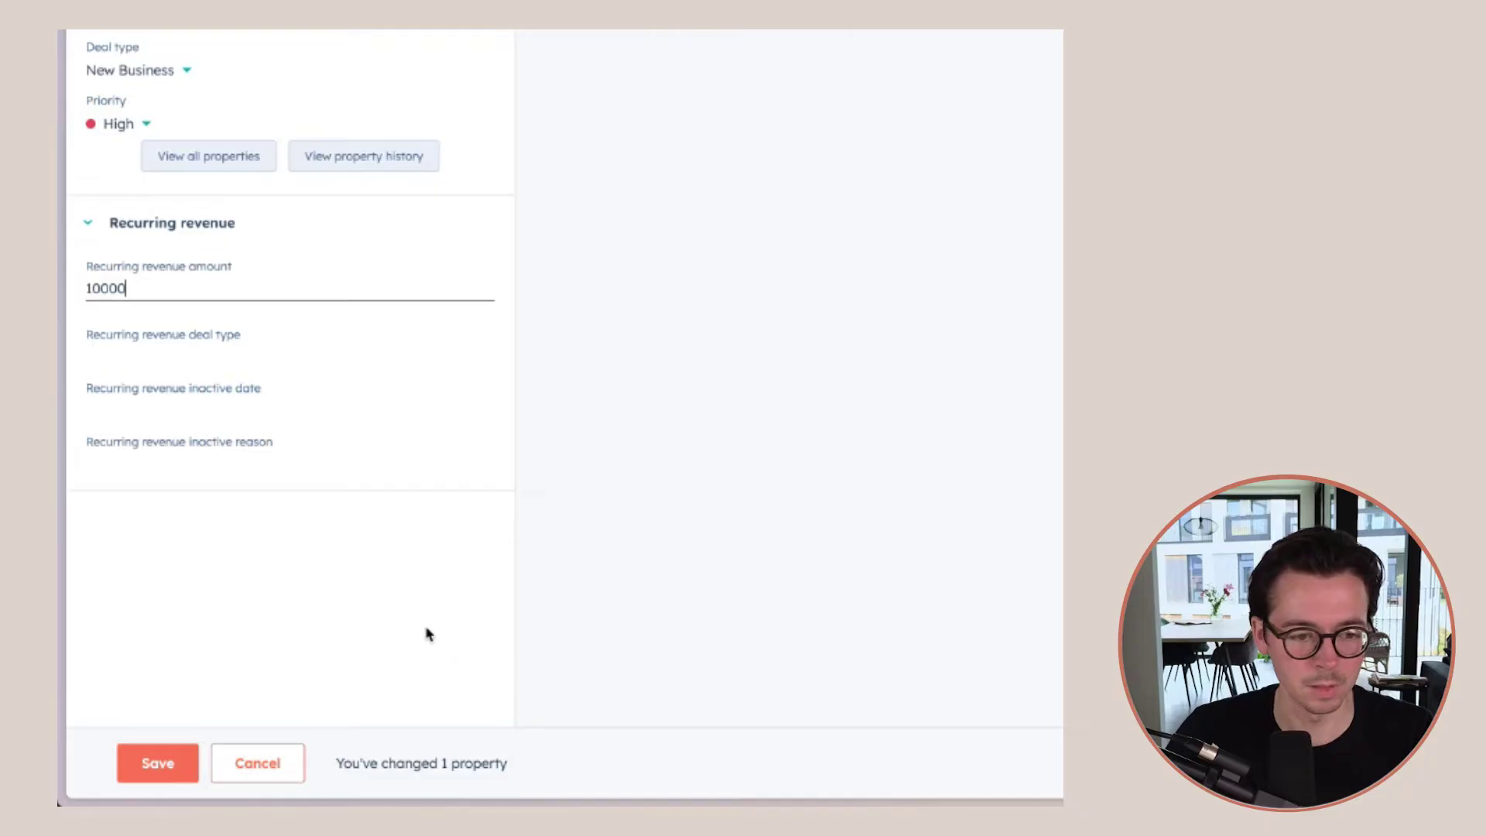
pyautogui.click(147, 352)
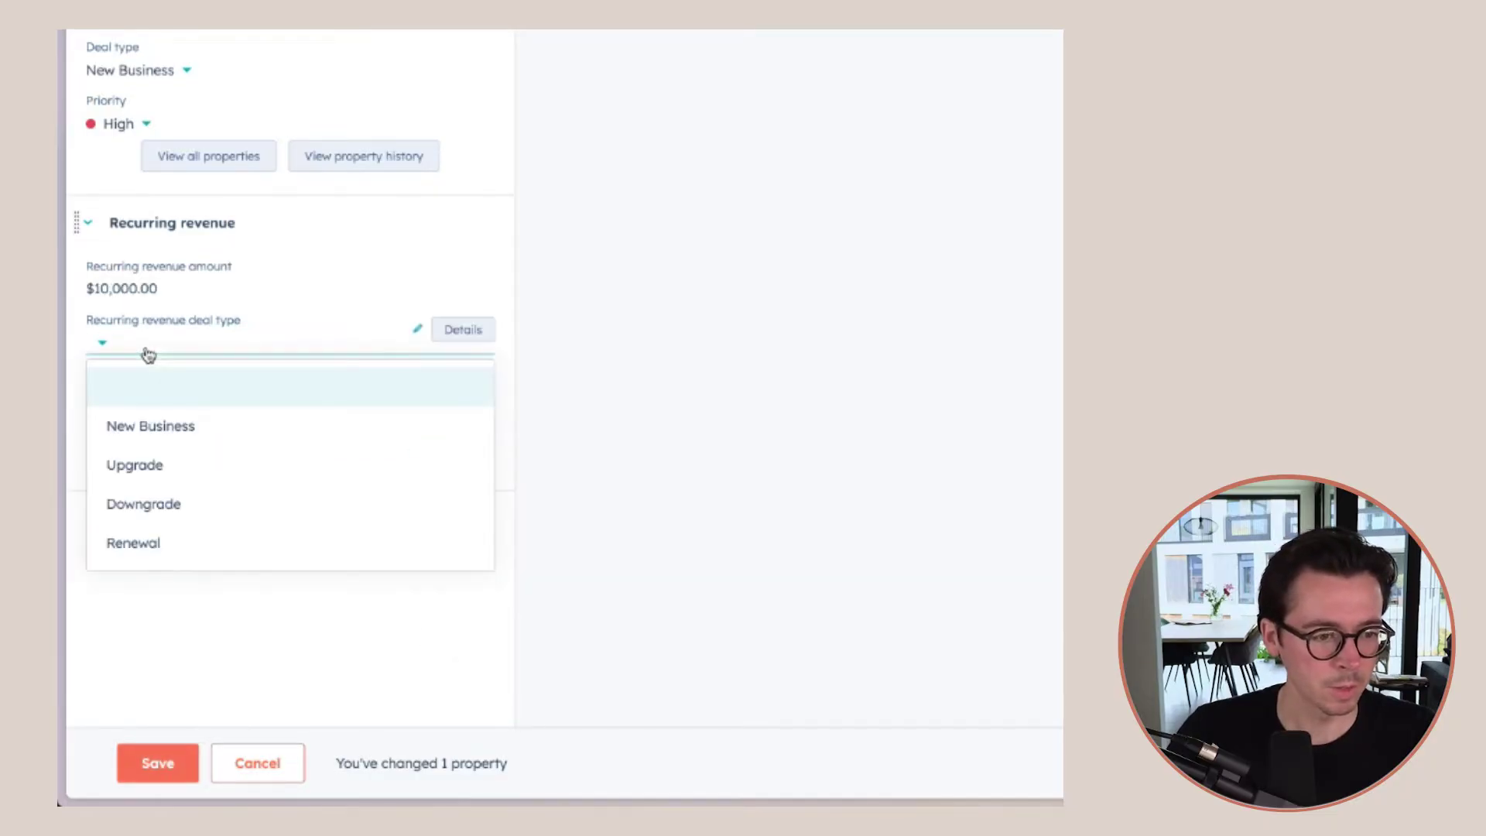
pyautogui.click(163, 428)
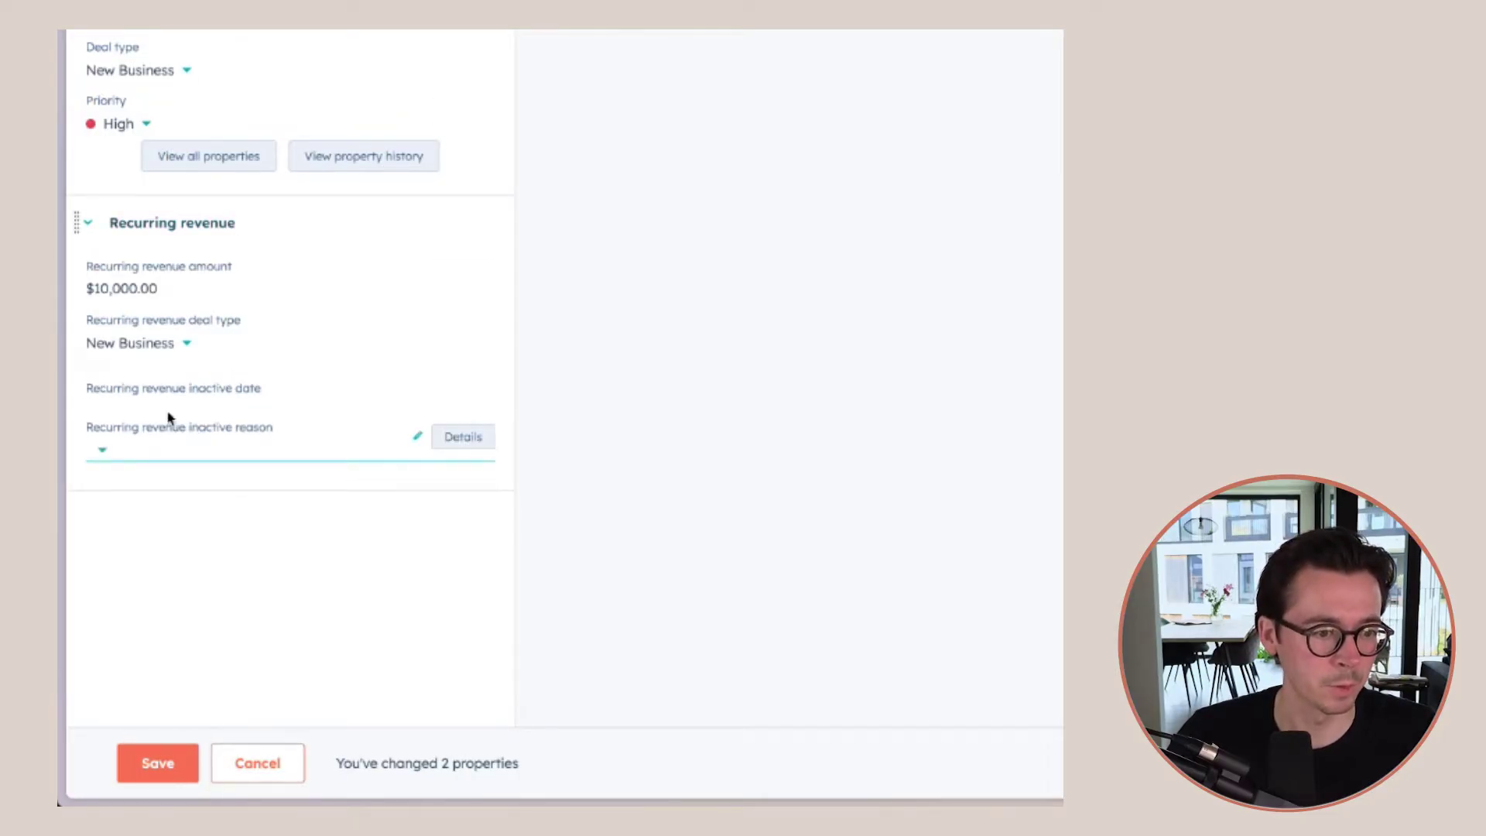
# Set the deal's recurring revenue inactive date to 10/31/2024 and its inactive reason to Downgrade.
pyautogui.click(146, 397)
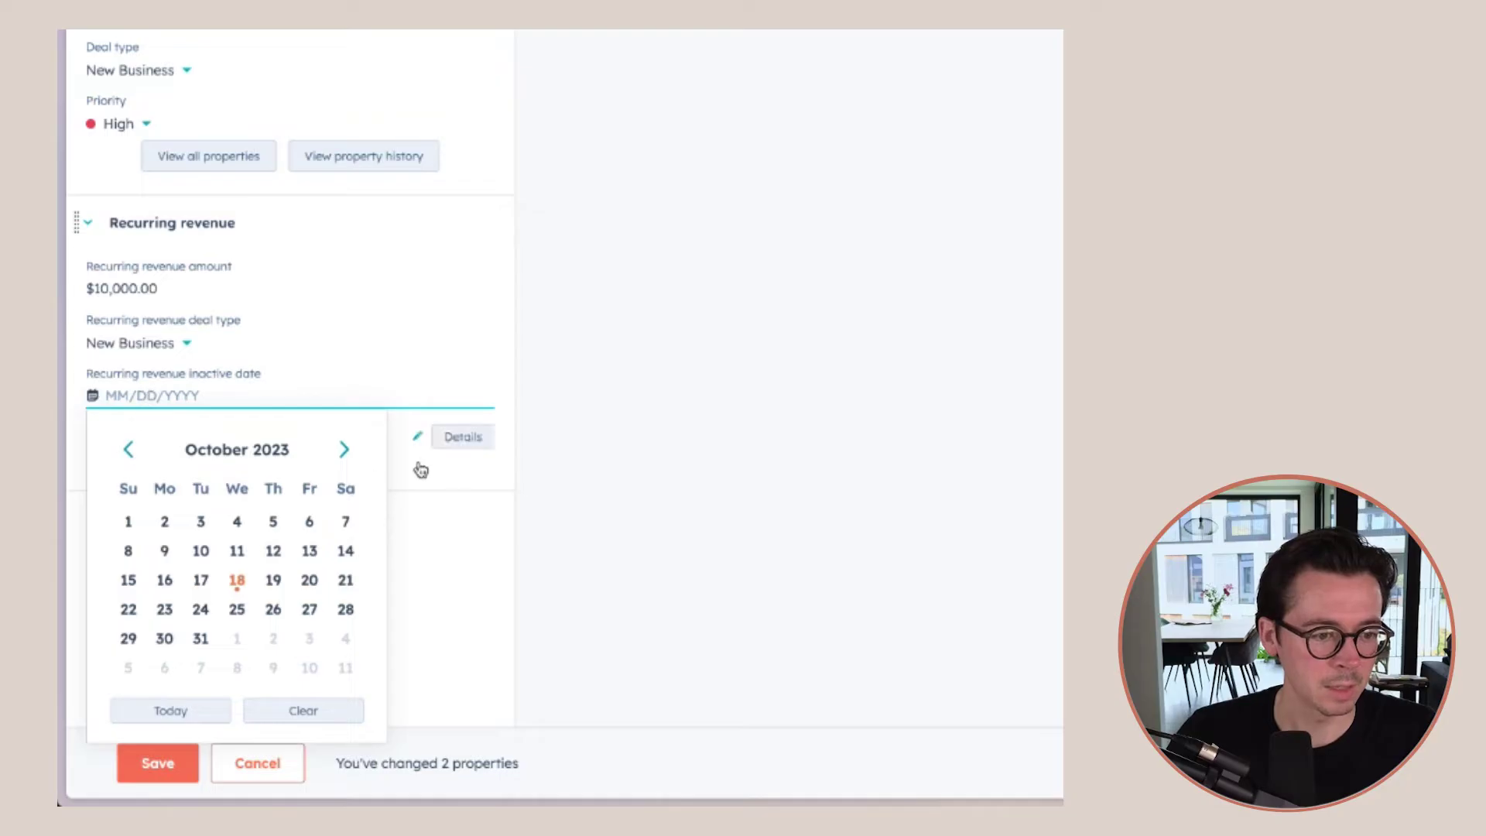
pyautogui.doubleClick(346, 451)
pyautogui.doubleClick(345, 451)
pyautogui.doubleClick(346, 451)
pyautogui.click(346, 451)
pyautogui.doubleClick(345, 451)
pyautogui.click(346, 451)
pyautogui.click(345, 451)
pyautogui.click(345, 451)
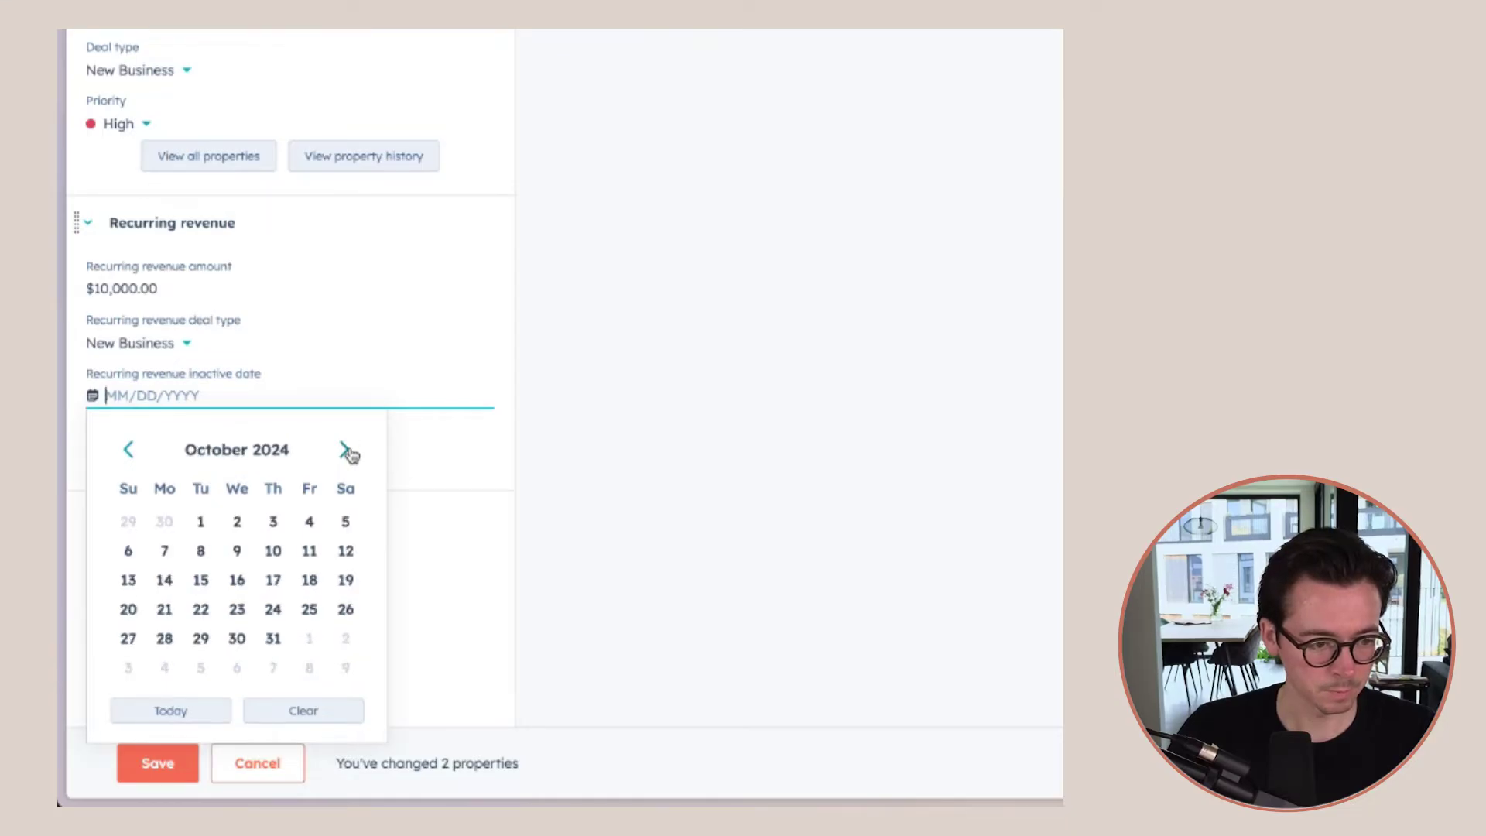
pyautogui.click(273, 639)
pyautogui.click(152, 455)
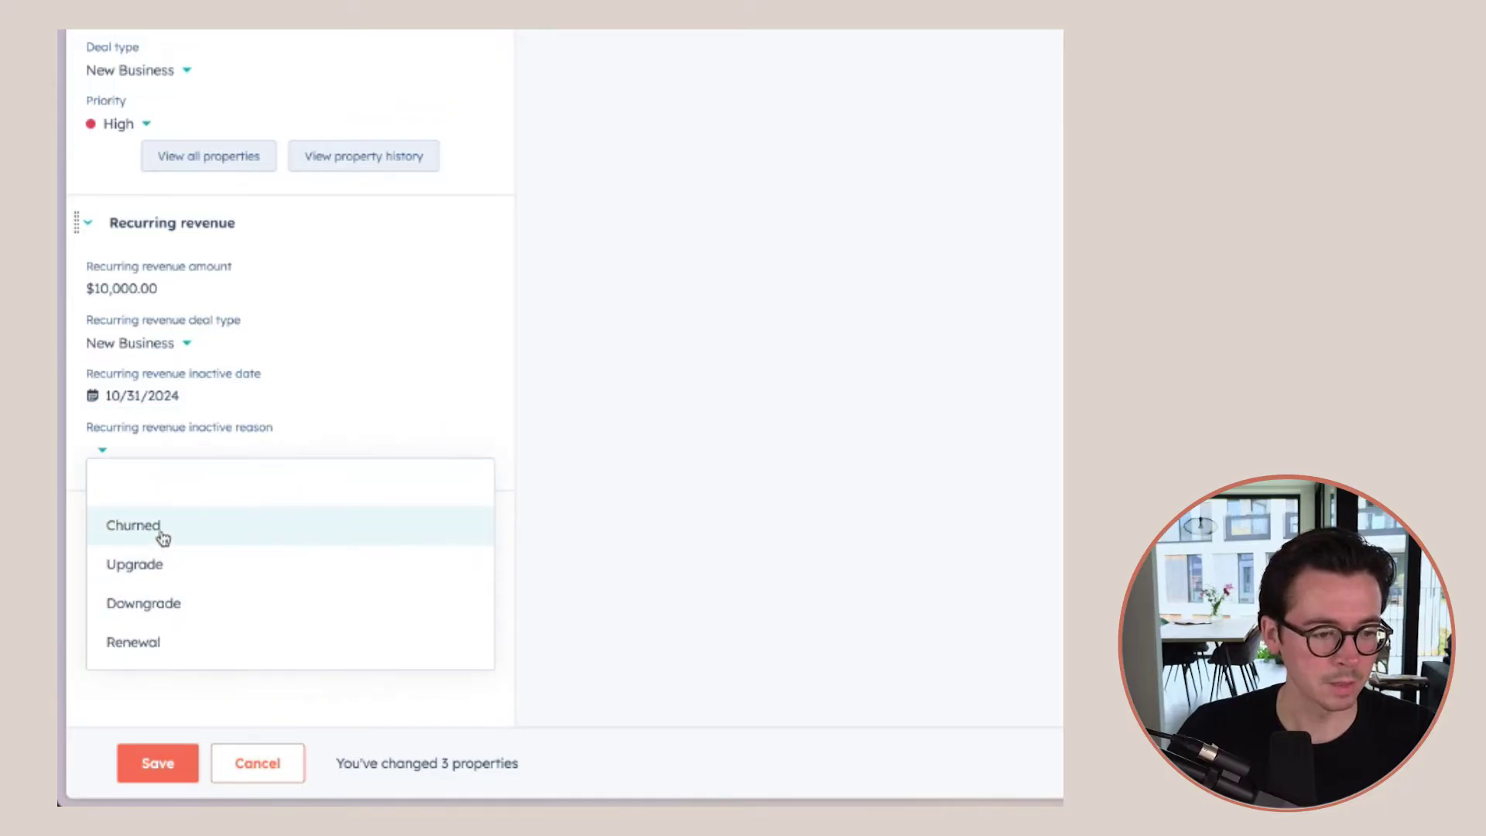
pyautogui.click(158, 619)
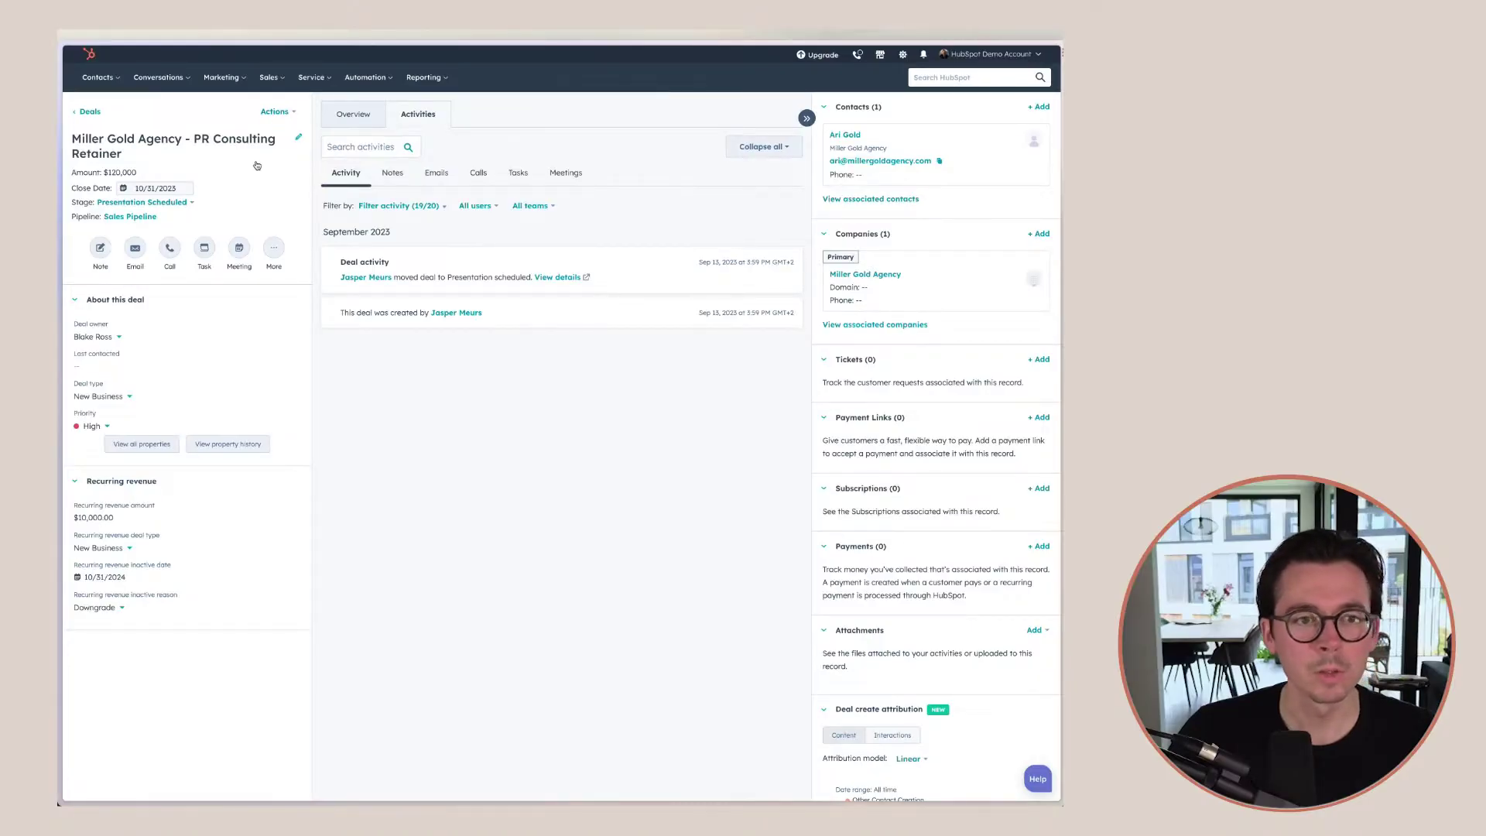
# Change the Miller Gold Agency deal's stage to Closed Won.
pyautogui.click(150, 200)
pyautogui.scroll(-1, 191, 335)
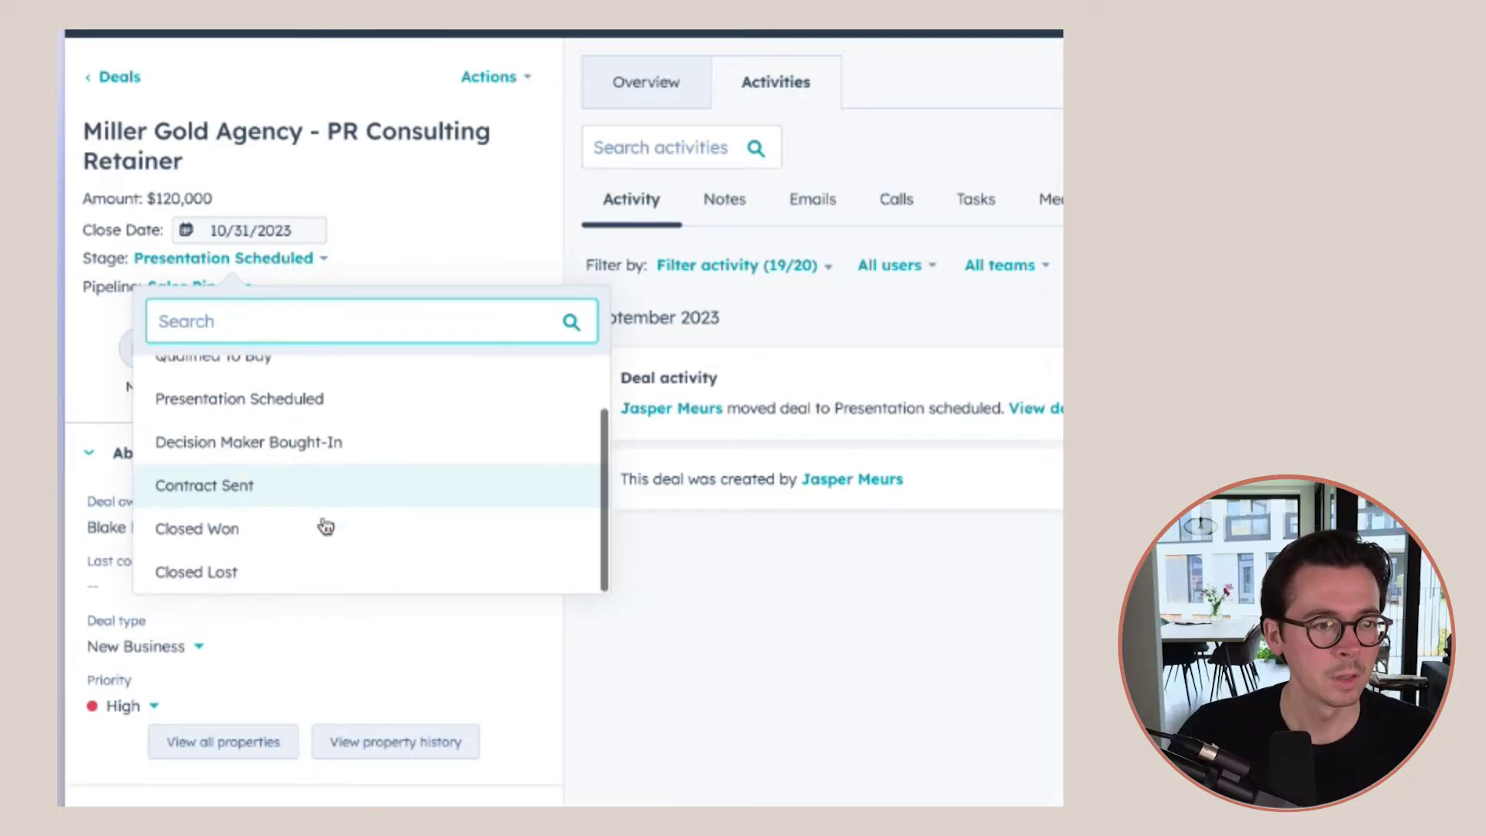
pyautogui.click(242, 531)
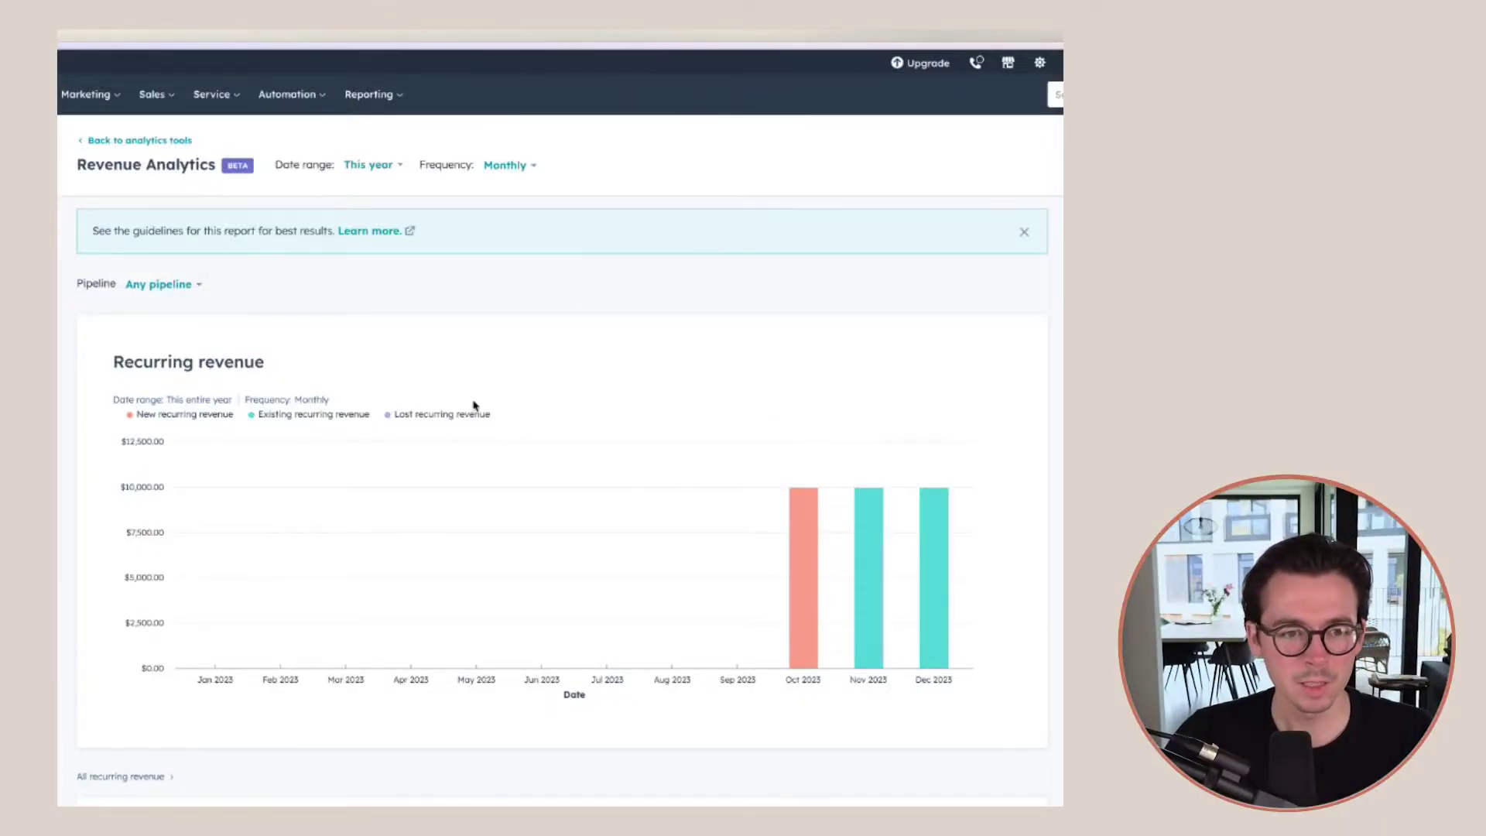
# Examine this year's monthly new, existing and lost recurring revenue in the Revenue Analytics chart and table.
pyautogui.moveTo(800, 571)
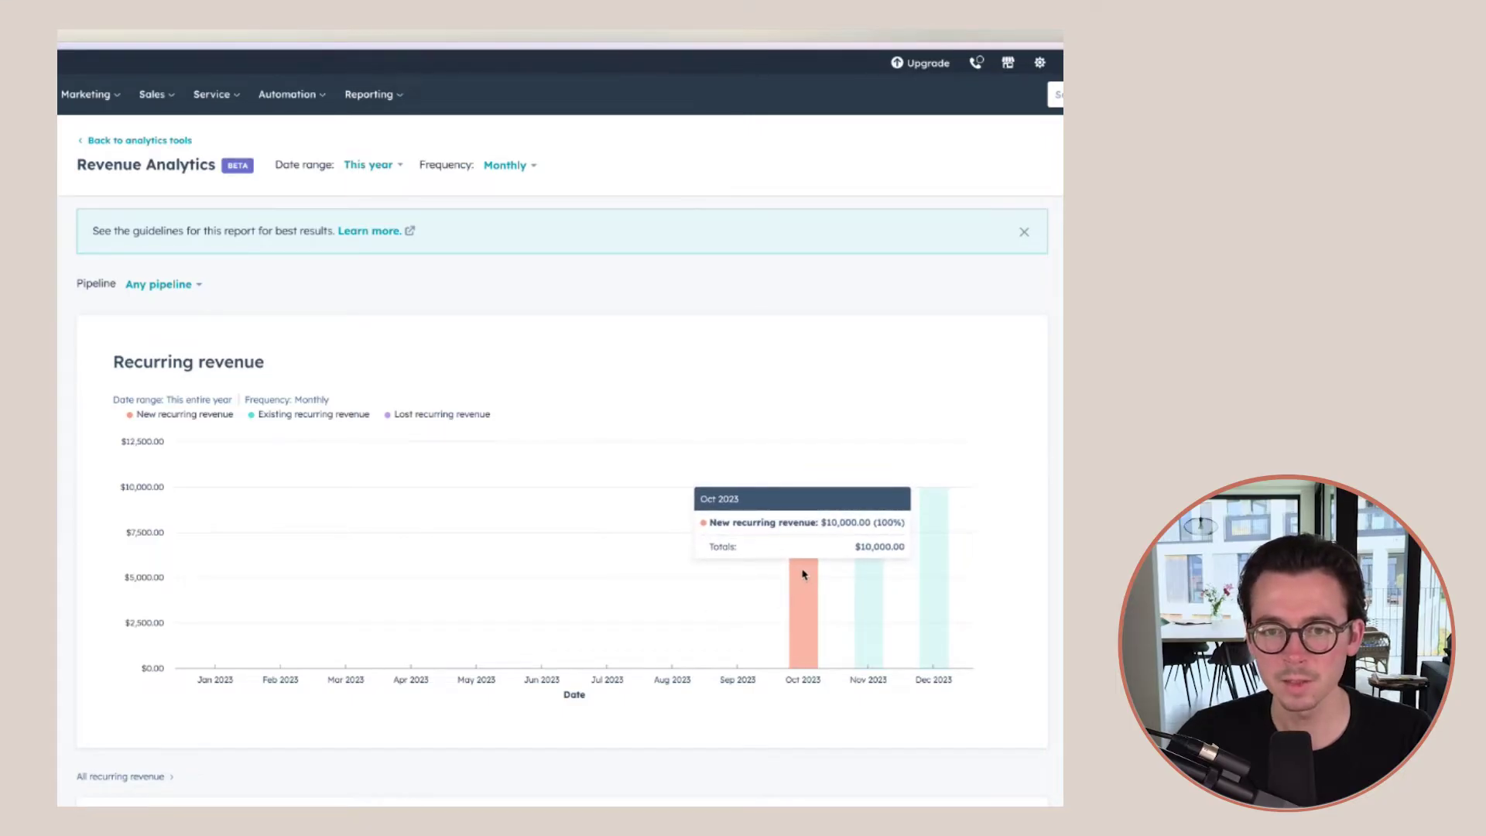
pyautogui.moveTo(873, 582)
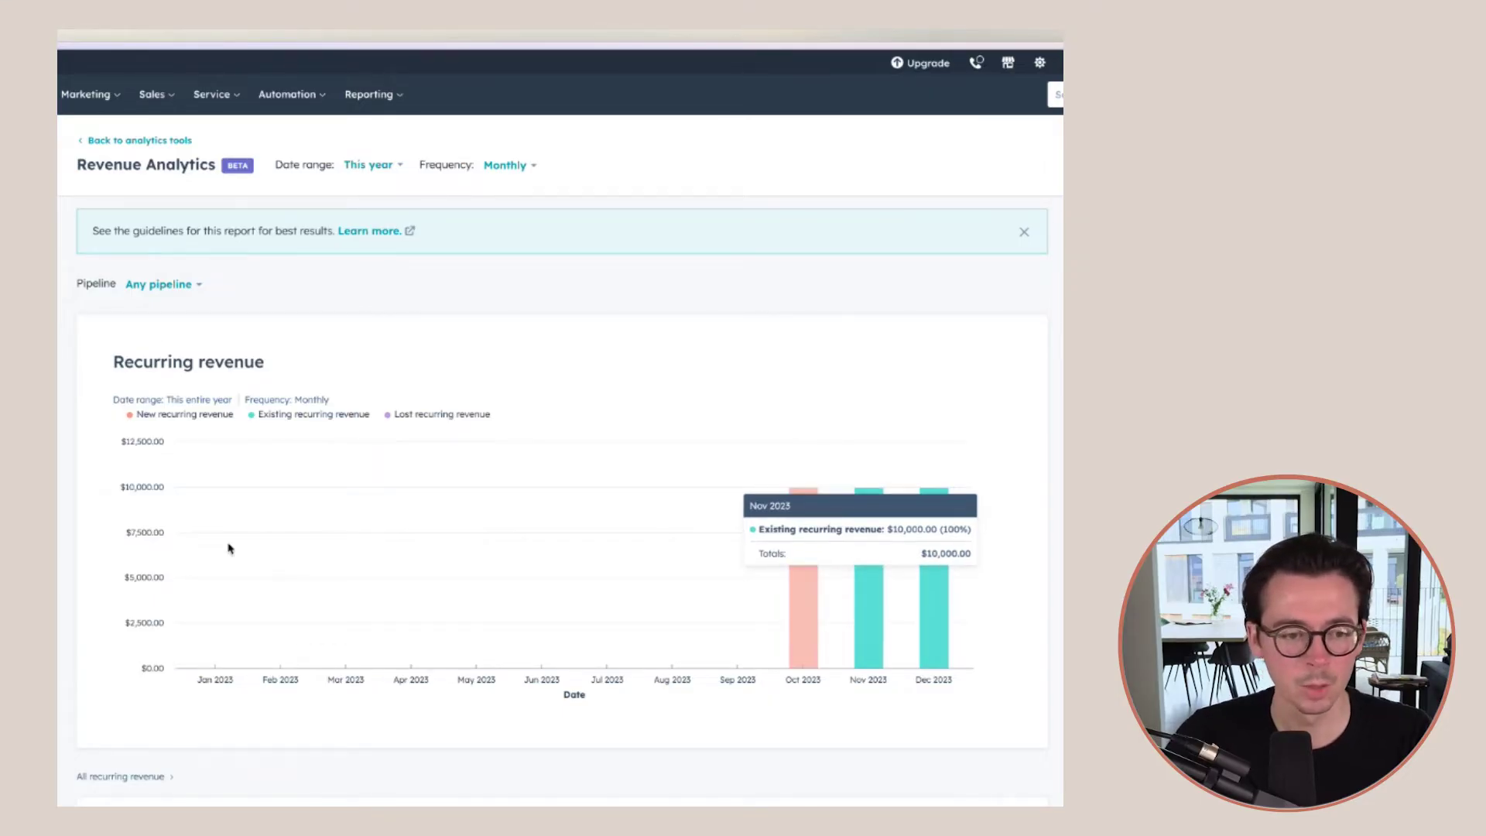
pyautogui.scroll(-2, 774, 503)
pyautogui.scroll(-7, 294, 444)
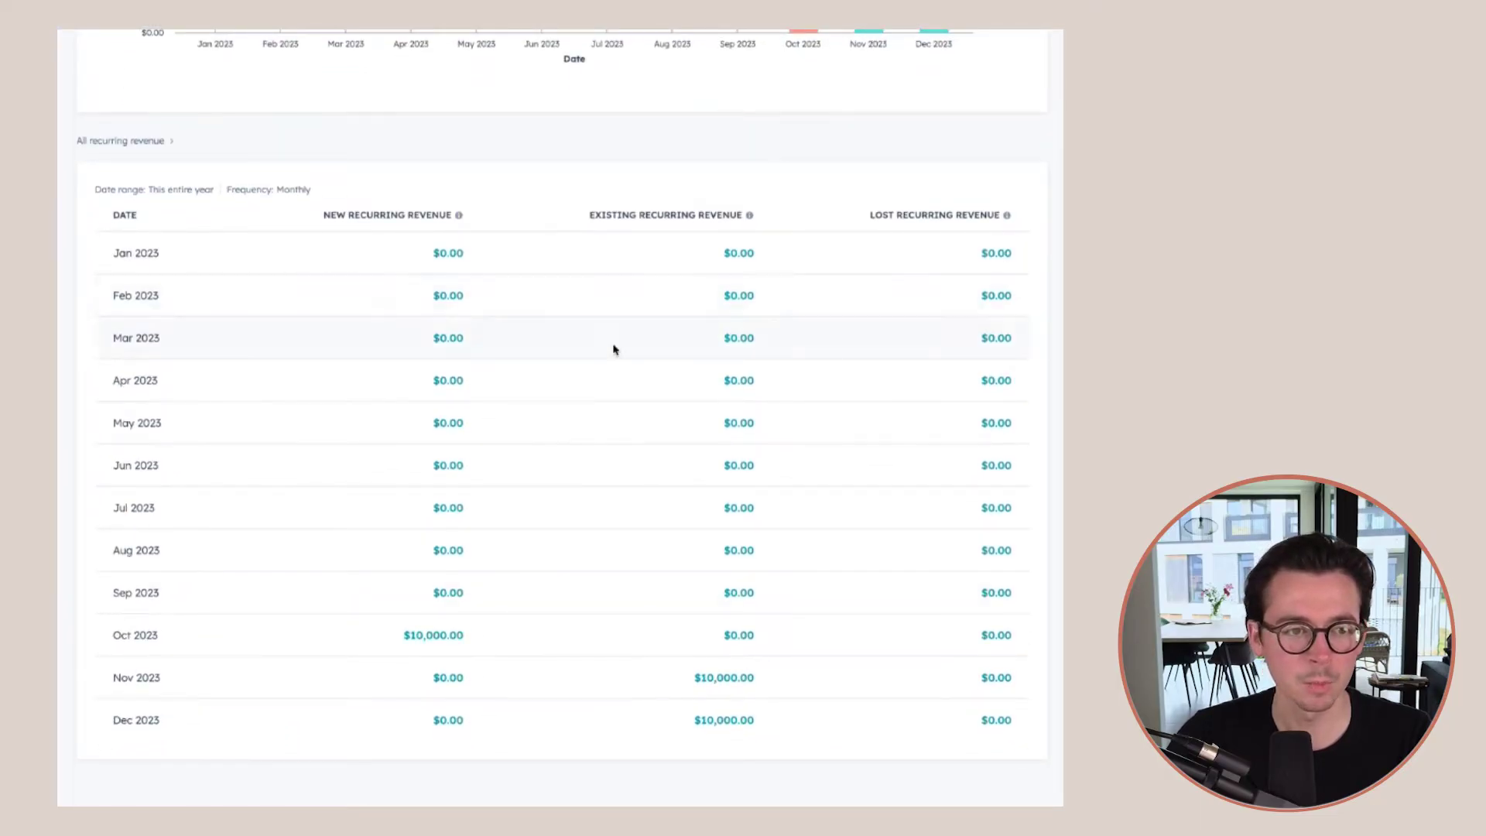
pyautogui.scroll(5, 664, 411)
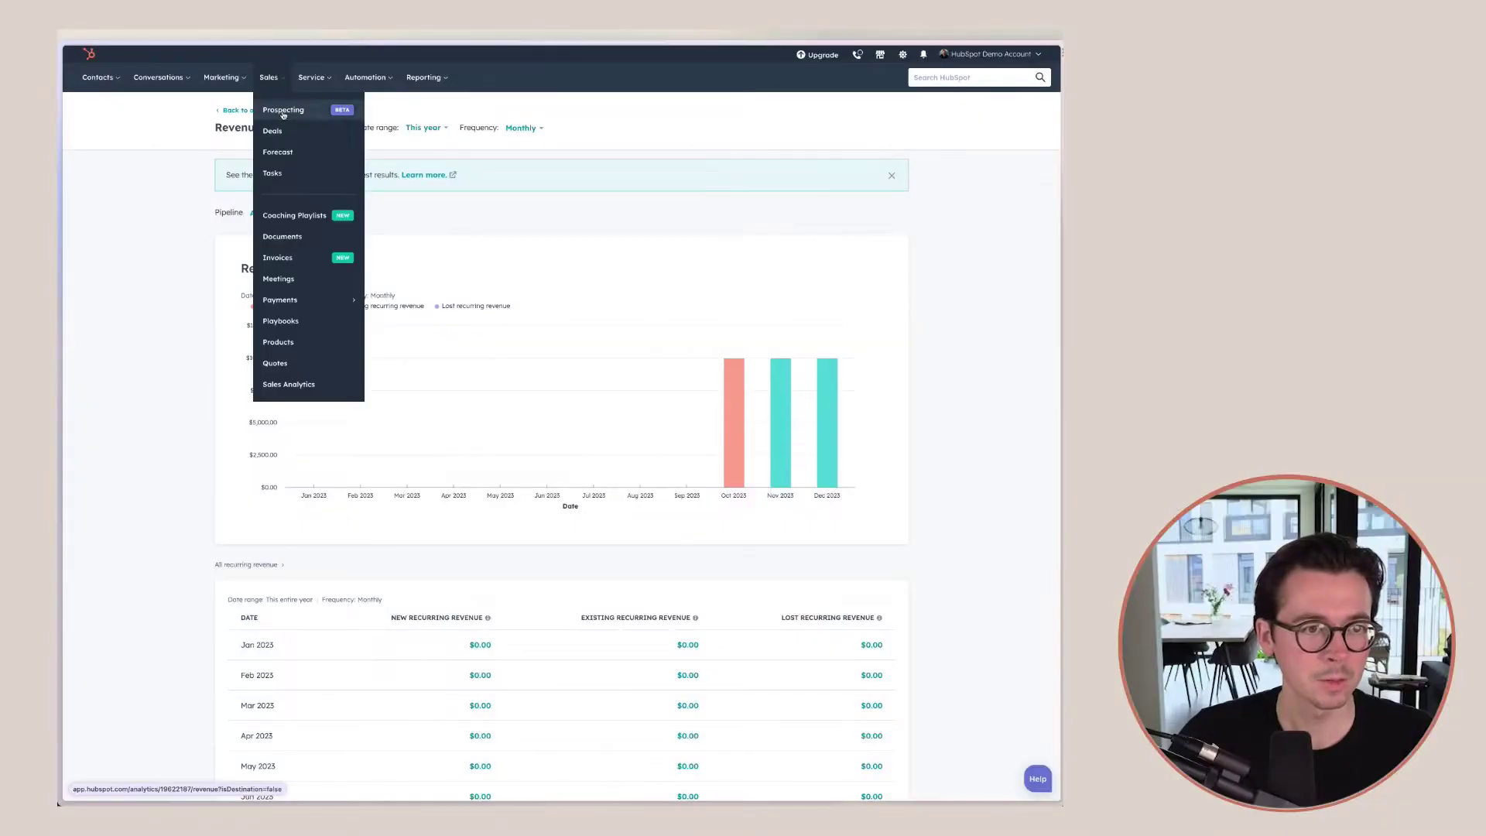
# On the Pearson-Hardman - Content Creation deal, set the recurring revenue amount to 25000 and the recurring revenue deal type to New Business.
pyautogui.click(282, 126)
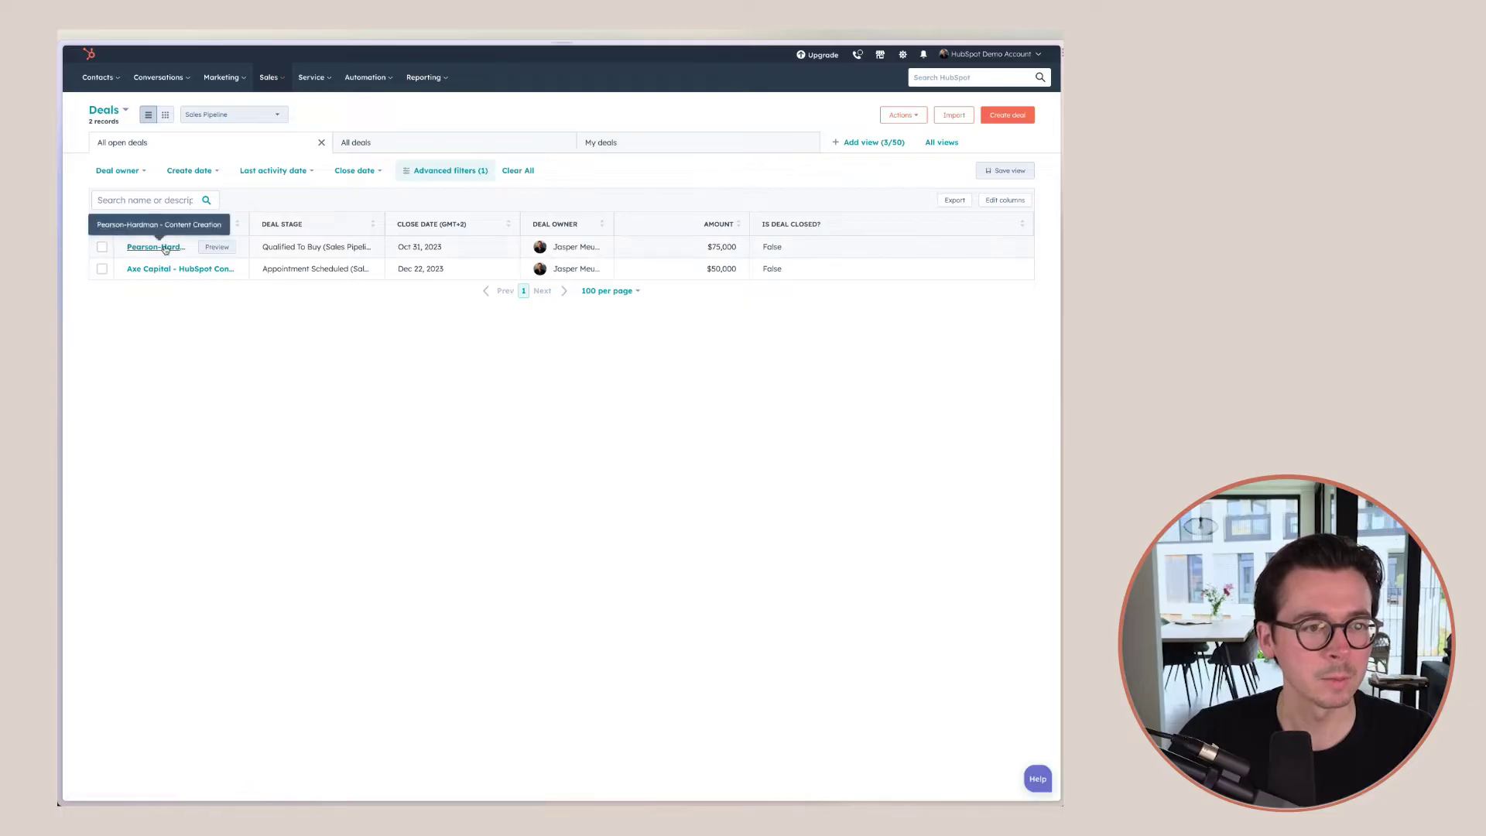
pyautogui.click(157, 246)
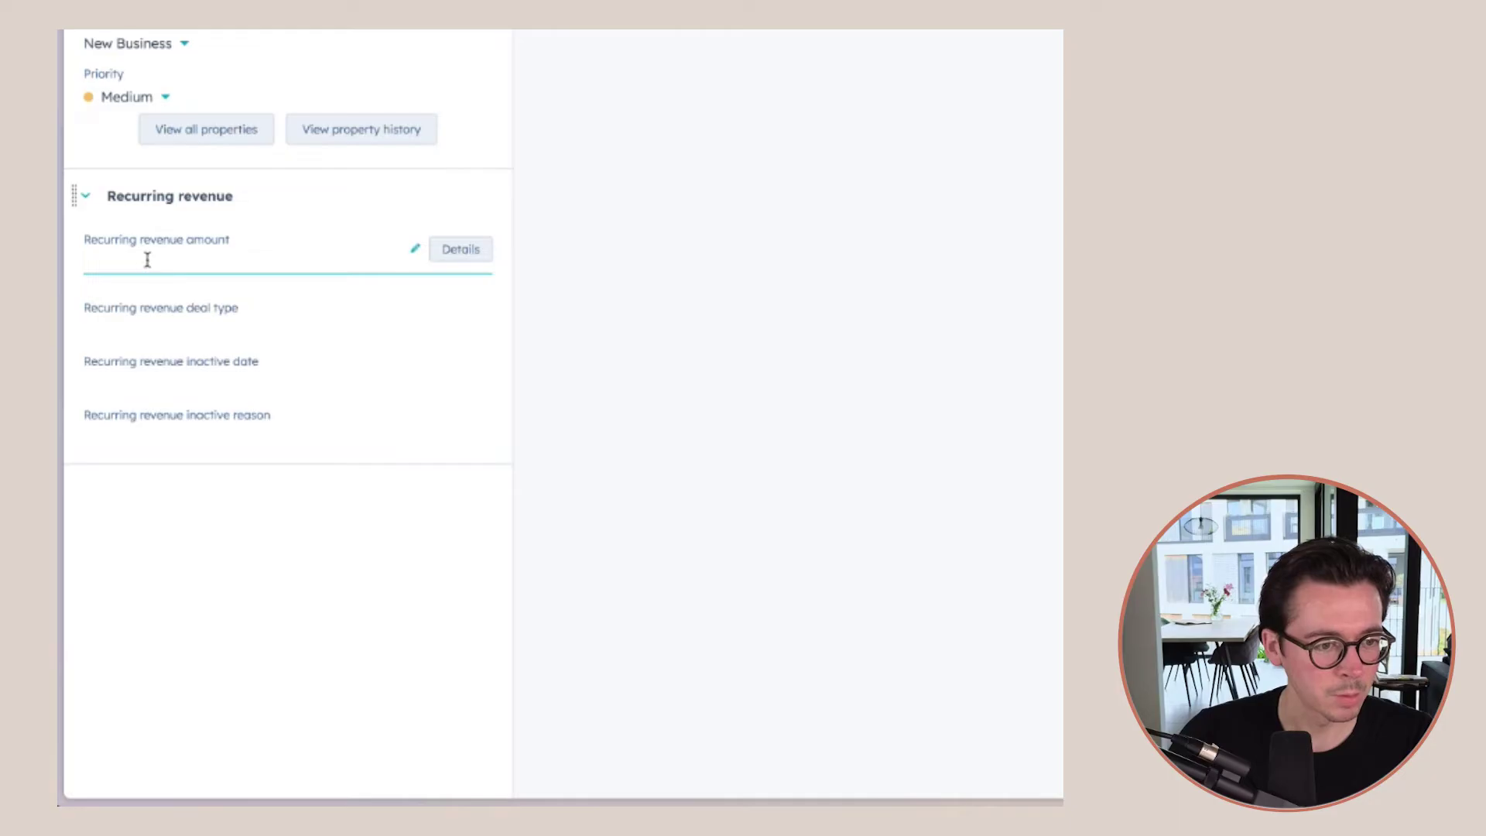
pyautogui.click(144, 260)
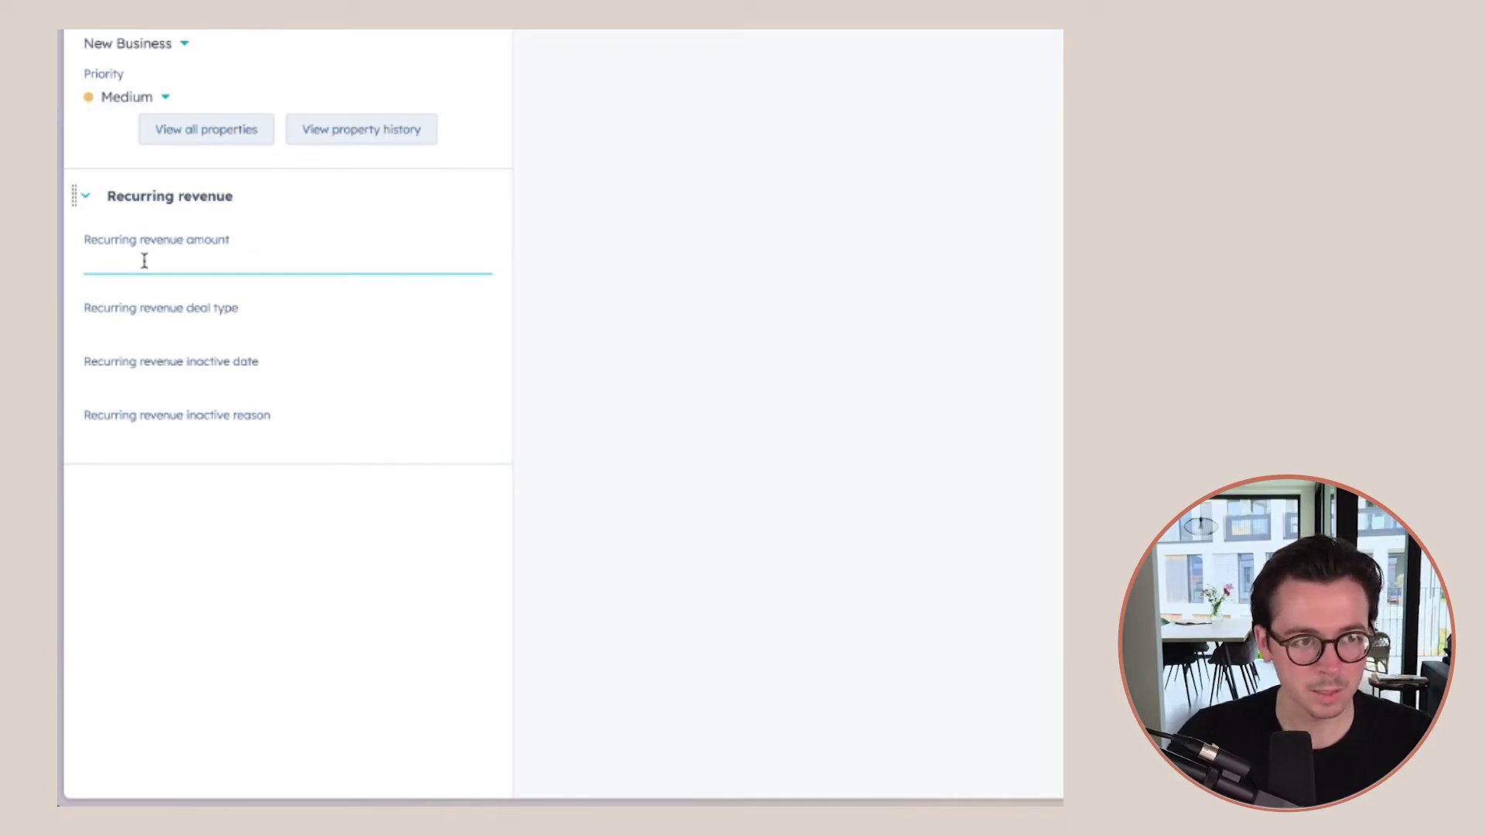
pyautogui.write('25000')
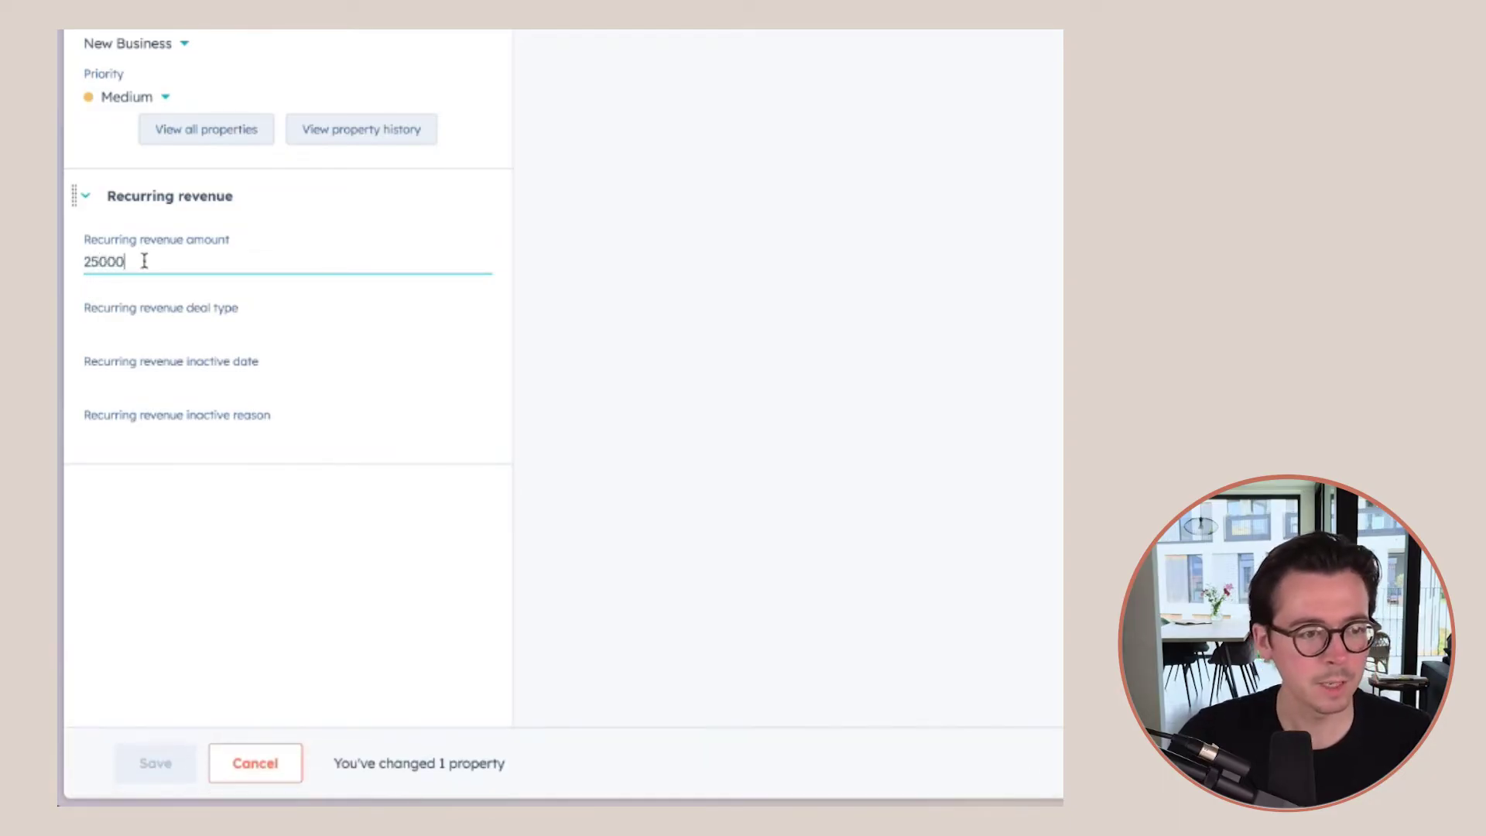
pyautogui.click(126, 318)
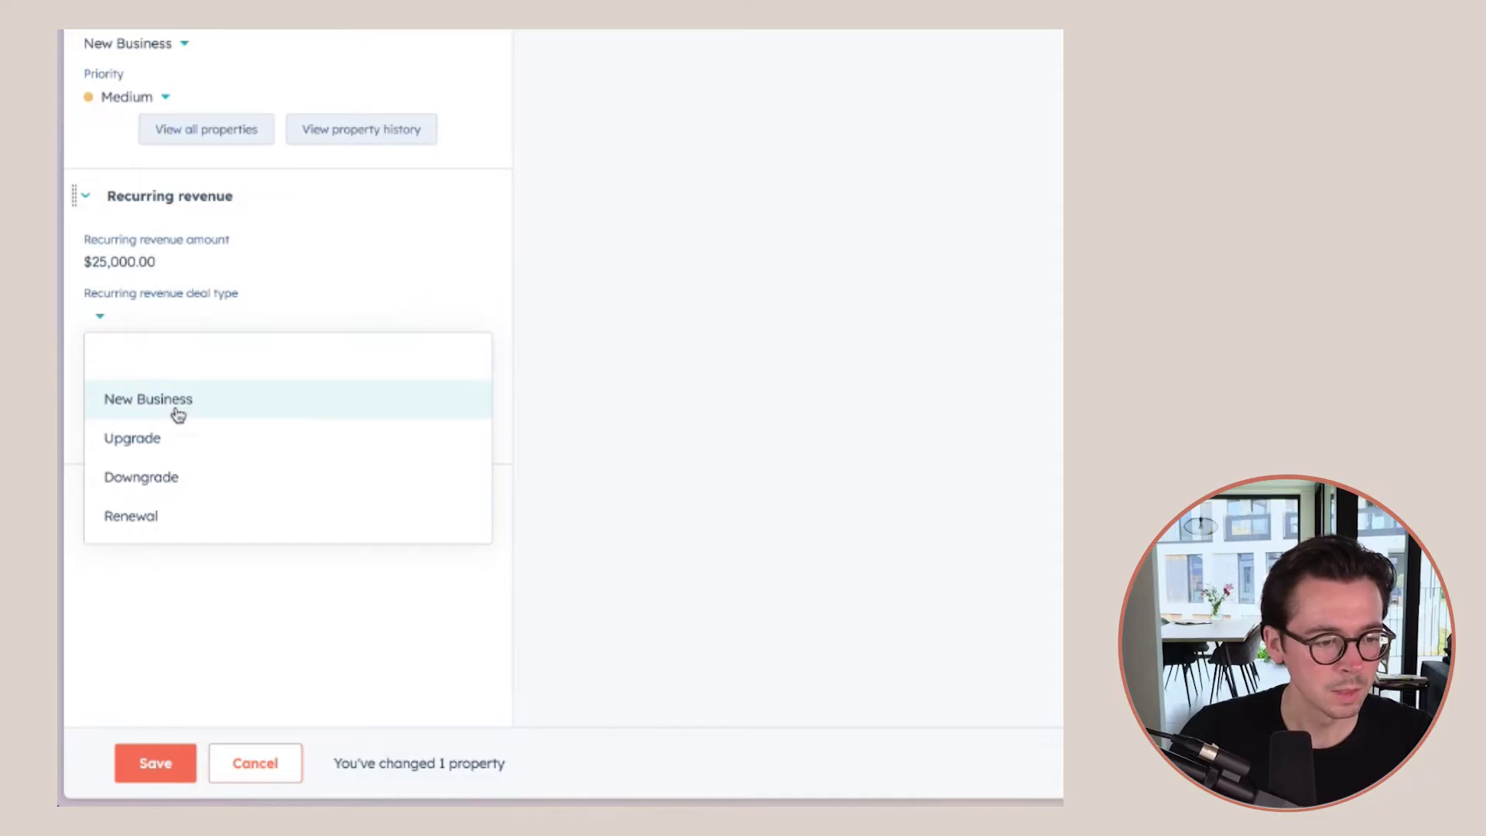
pyautogui.click(177, 415)
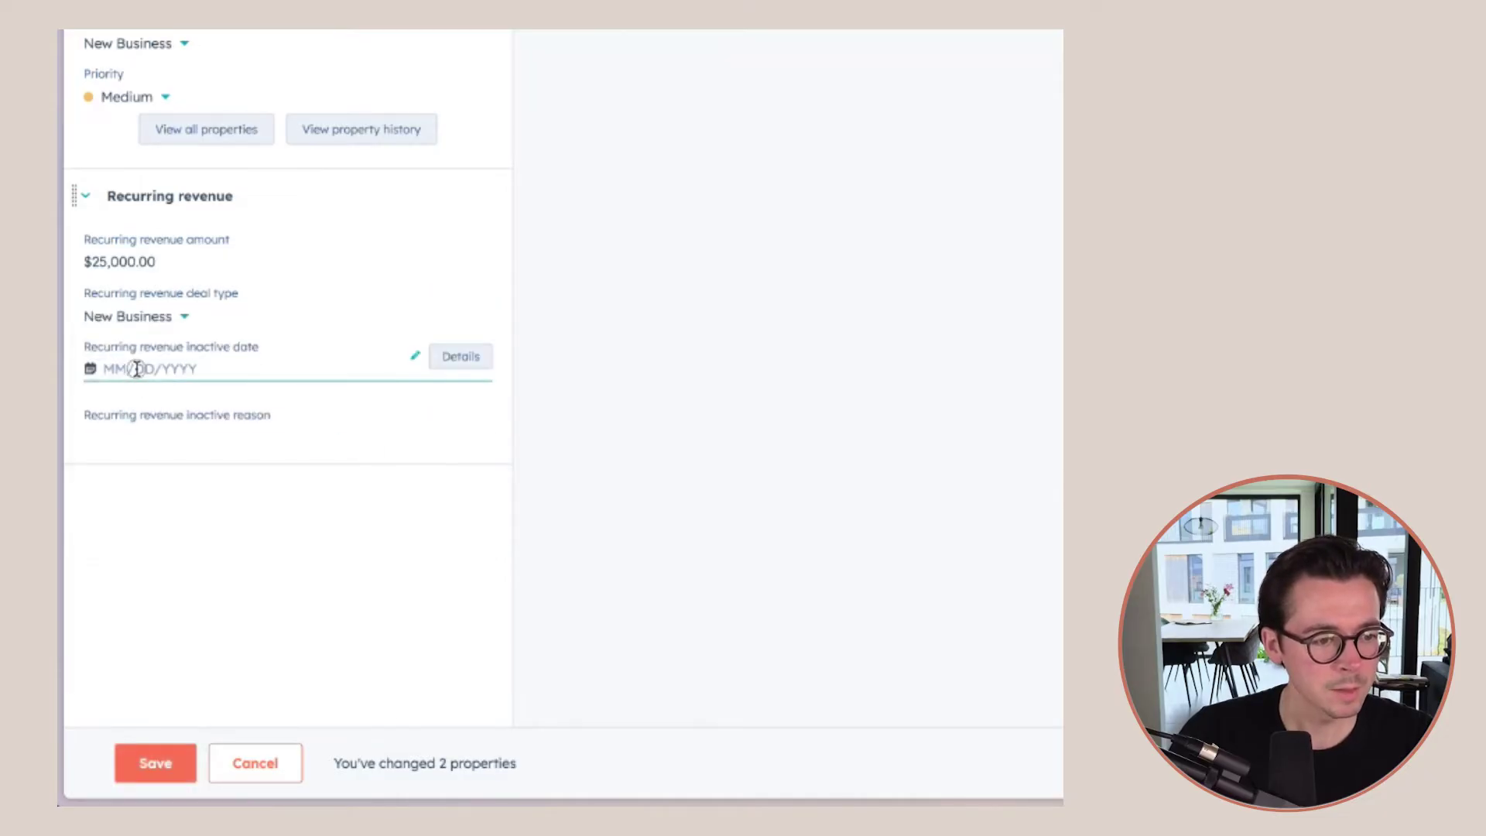
# Set the deal's recurring revenue inactive date to 01/31/2024 and its inactive reason to Churned.
pyautogui.click(136, 369)
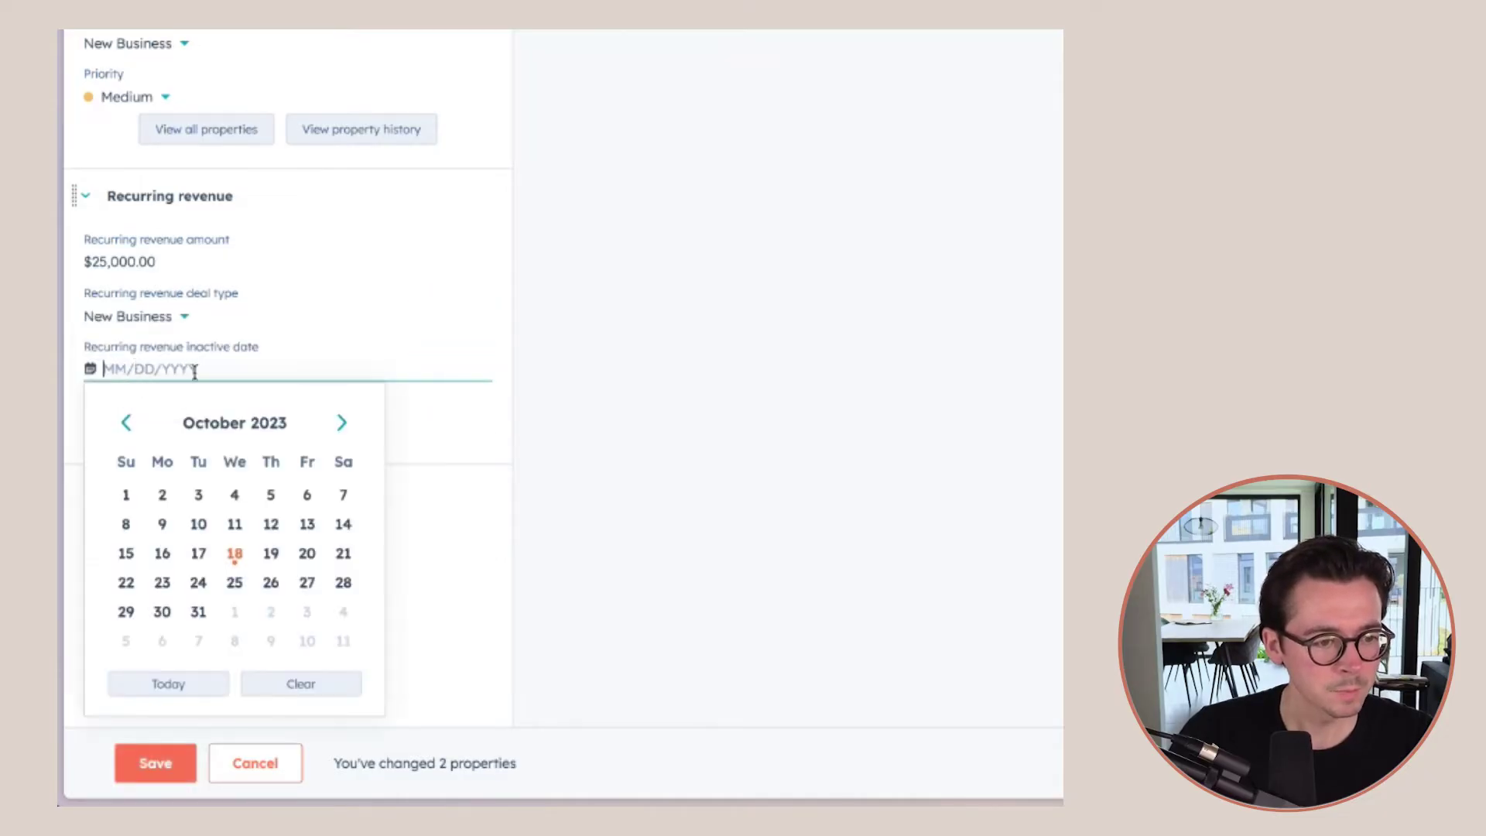
pyautogui.click(342, 423)
pyautogui.click(342, 424)
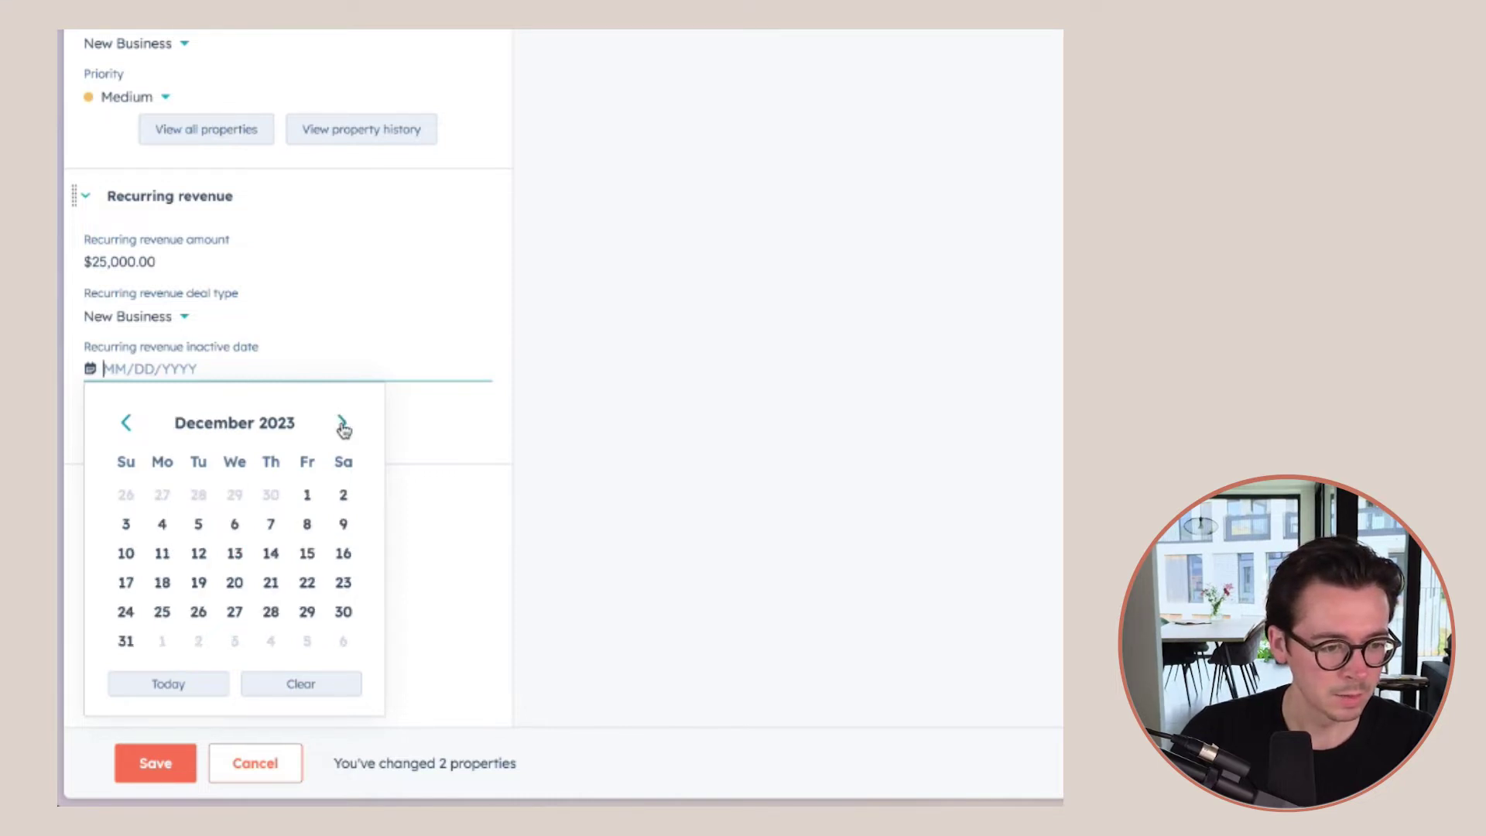
pyautogui.click(352, 428)
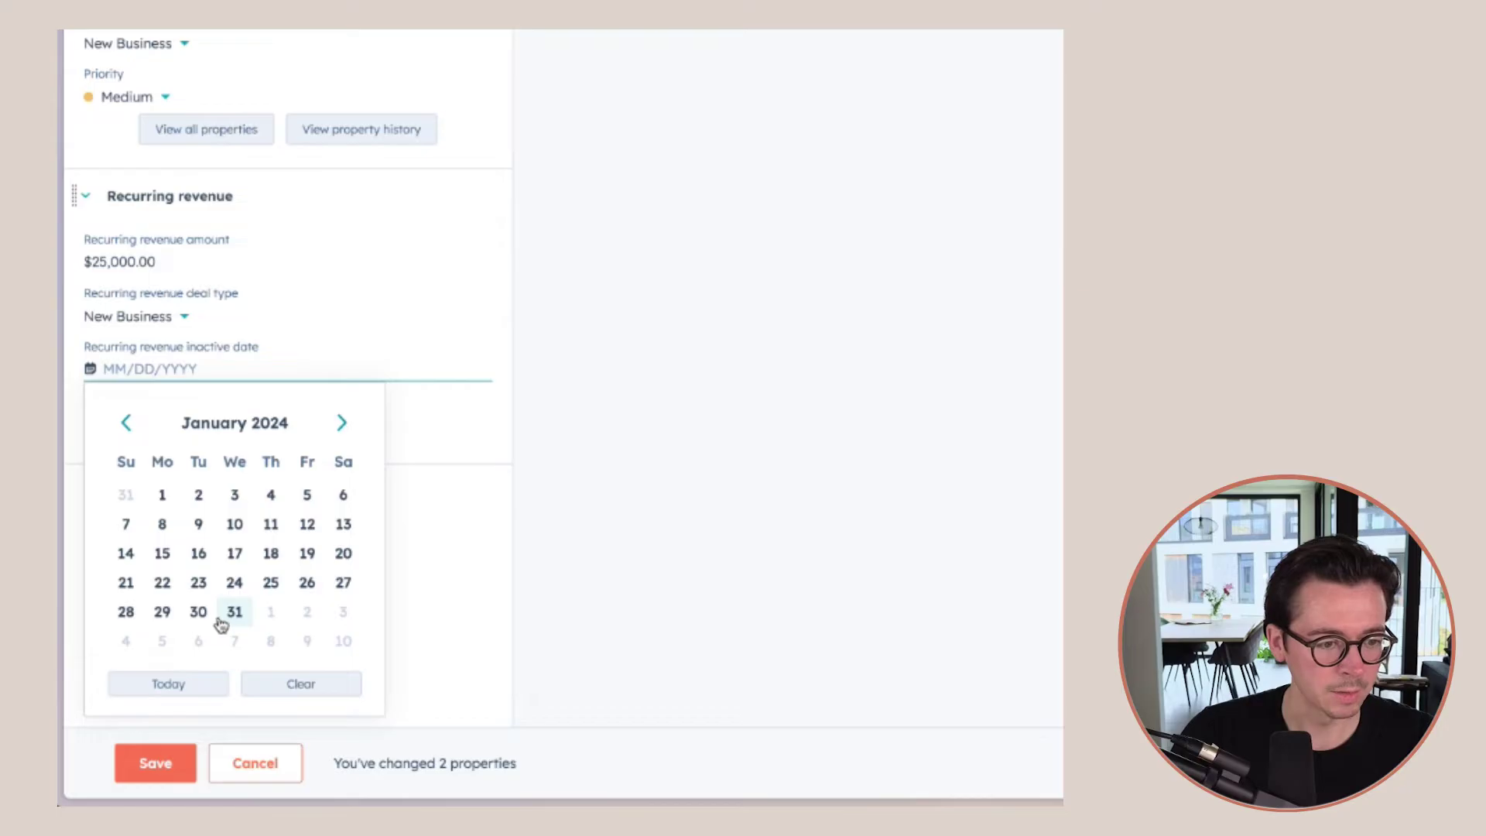
pyautogui.click(231, 615)
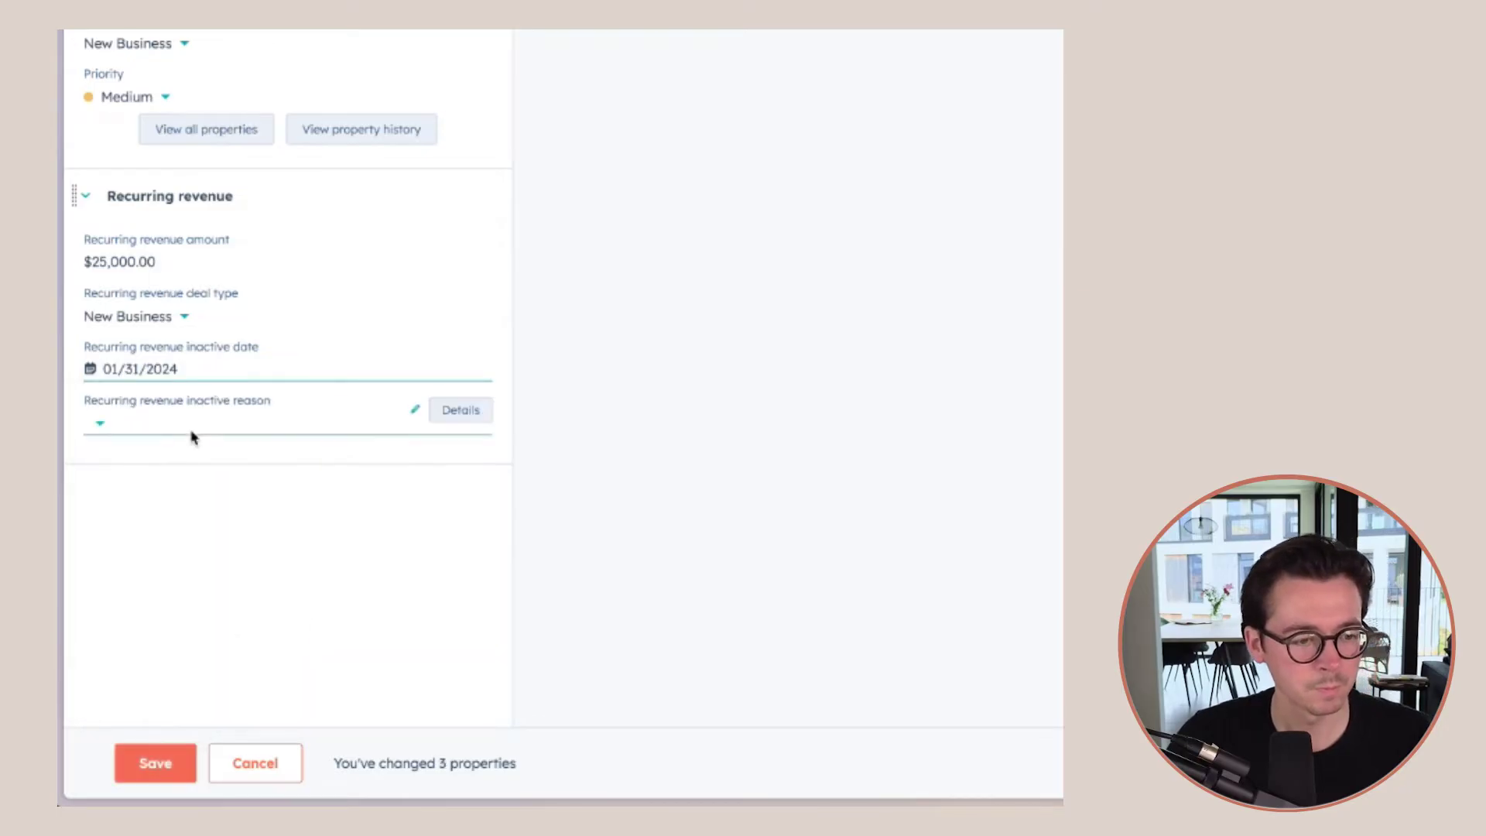
pyautogui.click(120, 426)
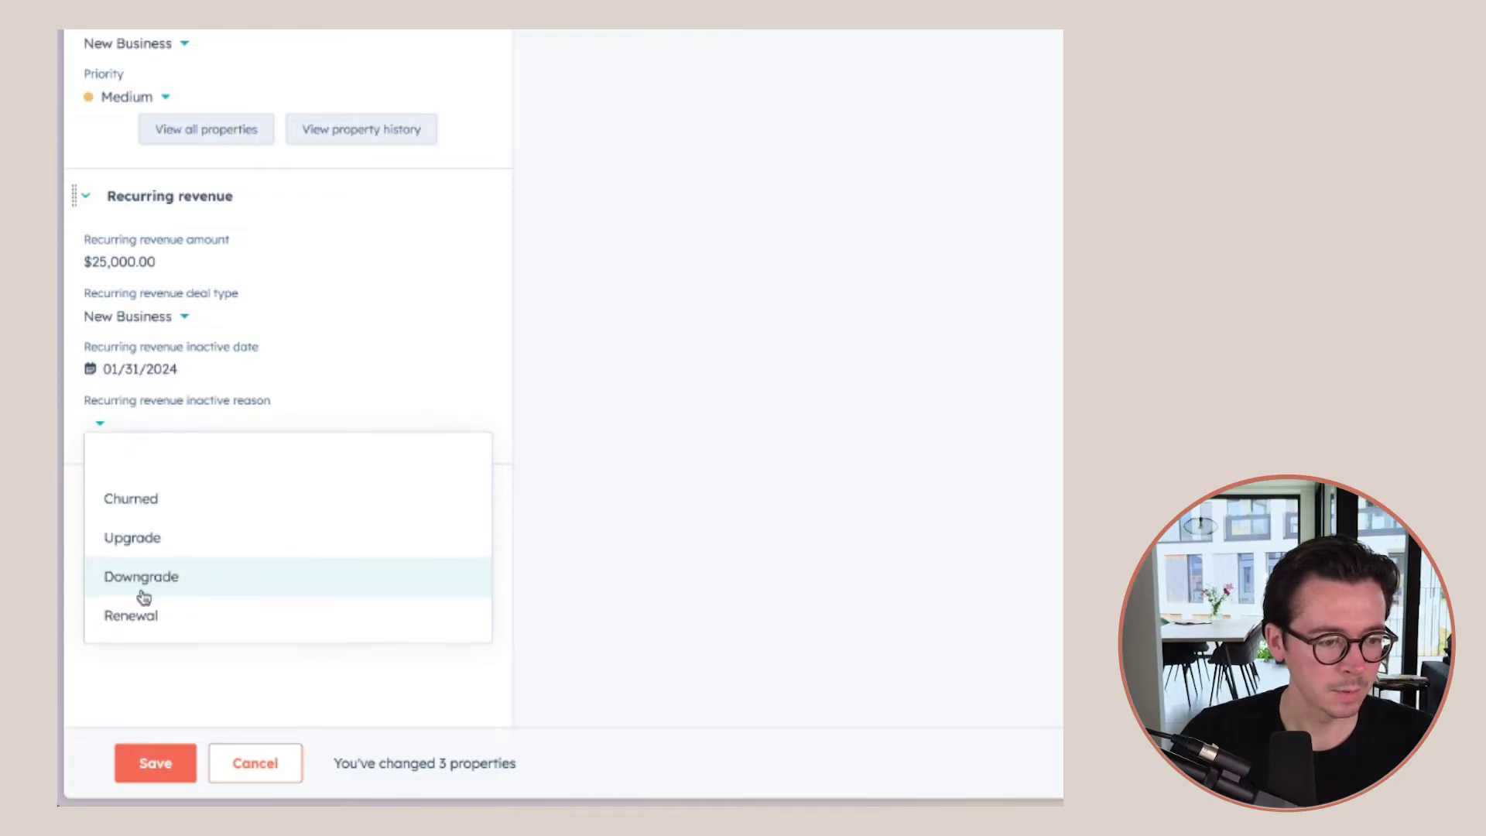
pyautogui.click(154, 505)
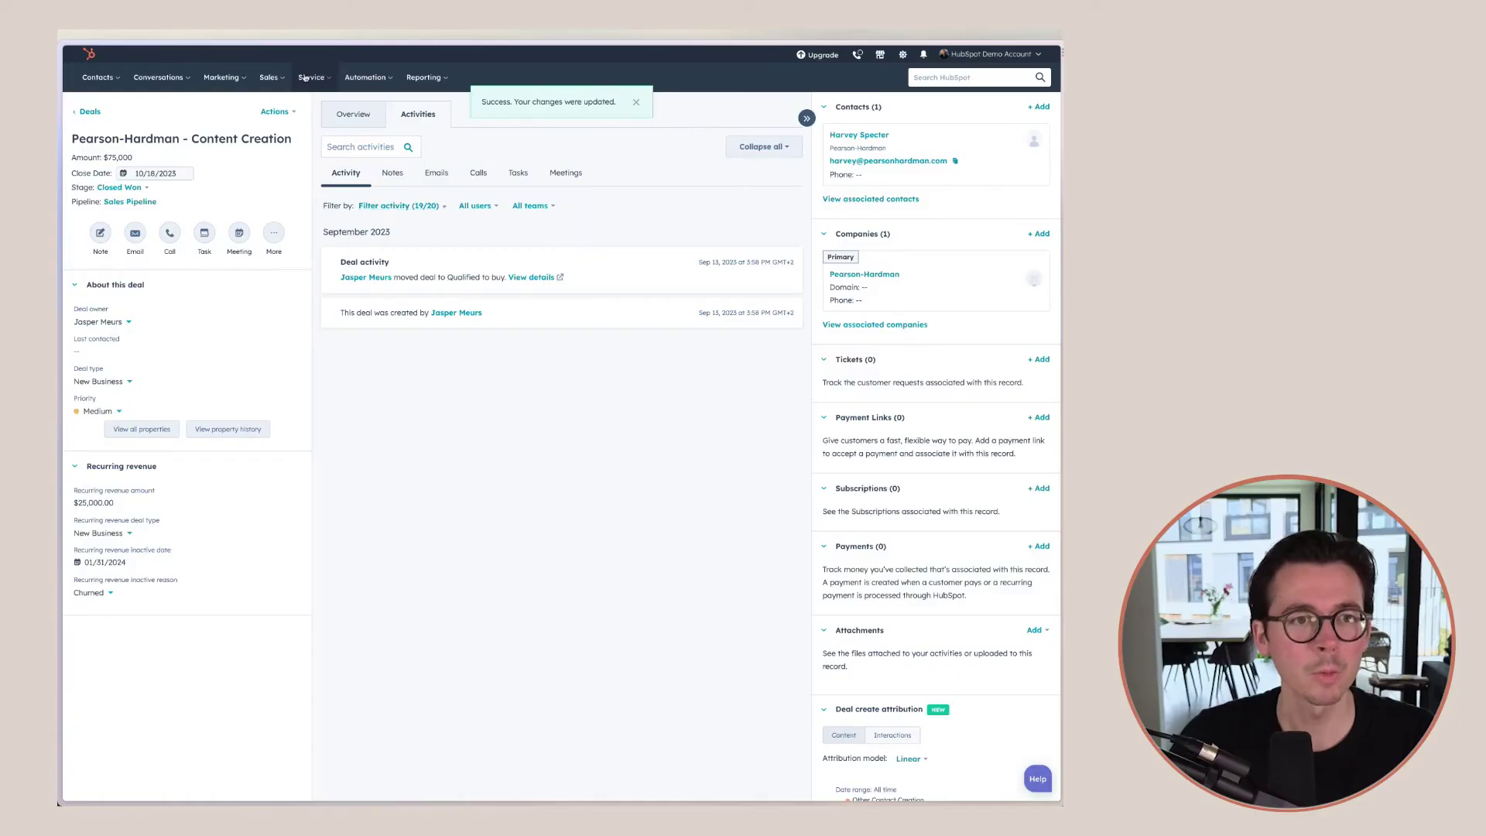
# Open the Revenue Analytics report and check the new recurring revenue for October 2023 in the chart.
pyautogui.moveTo(430, 79)
pyautogui.click(432, 106)
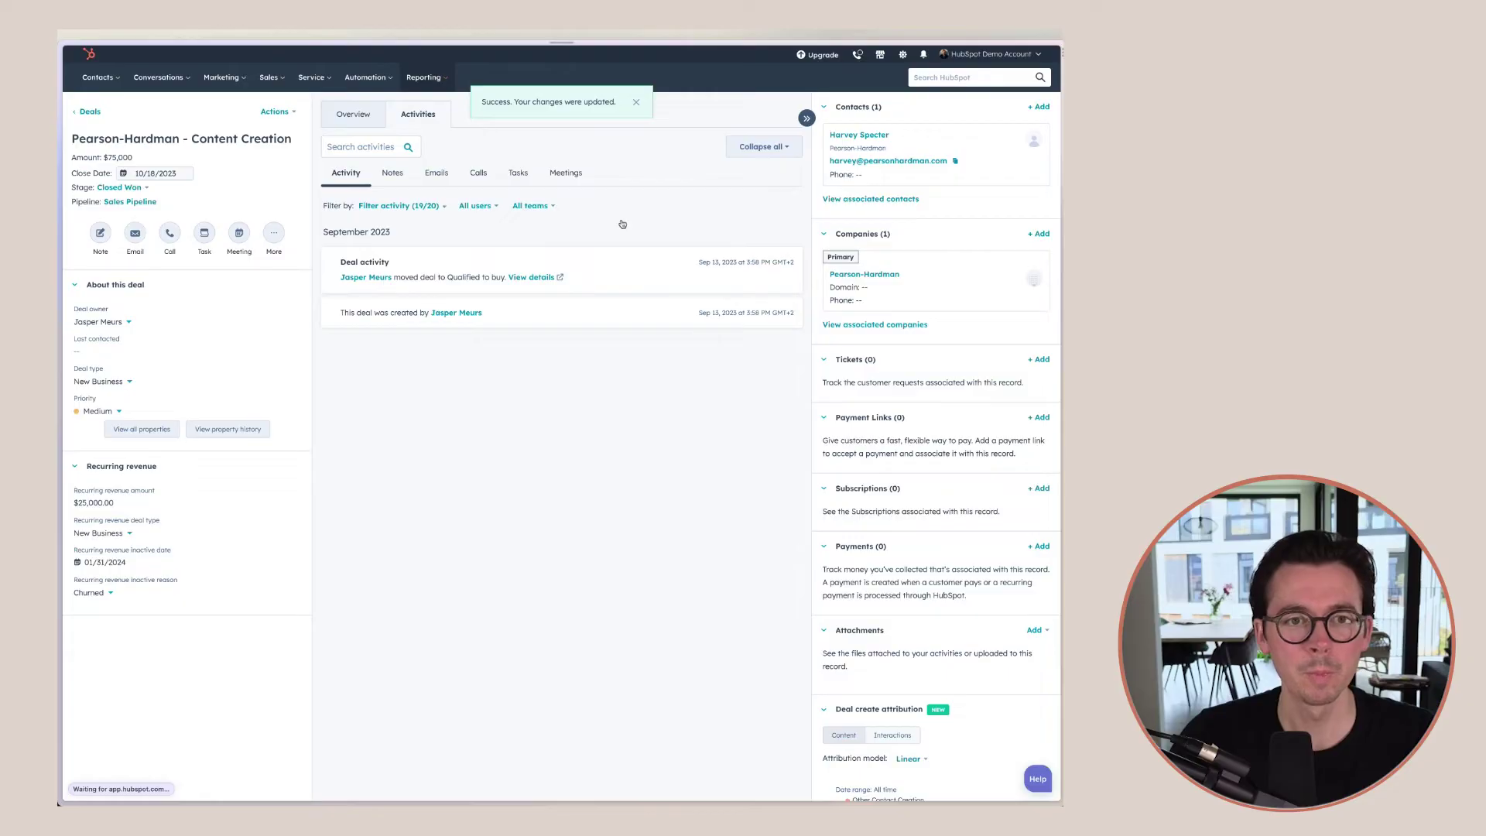
pyautogui.click(623, 449)
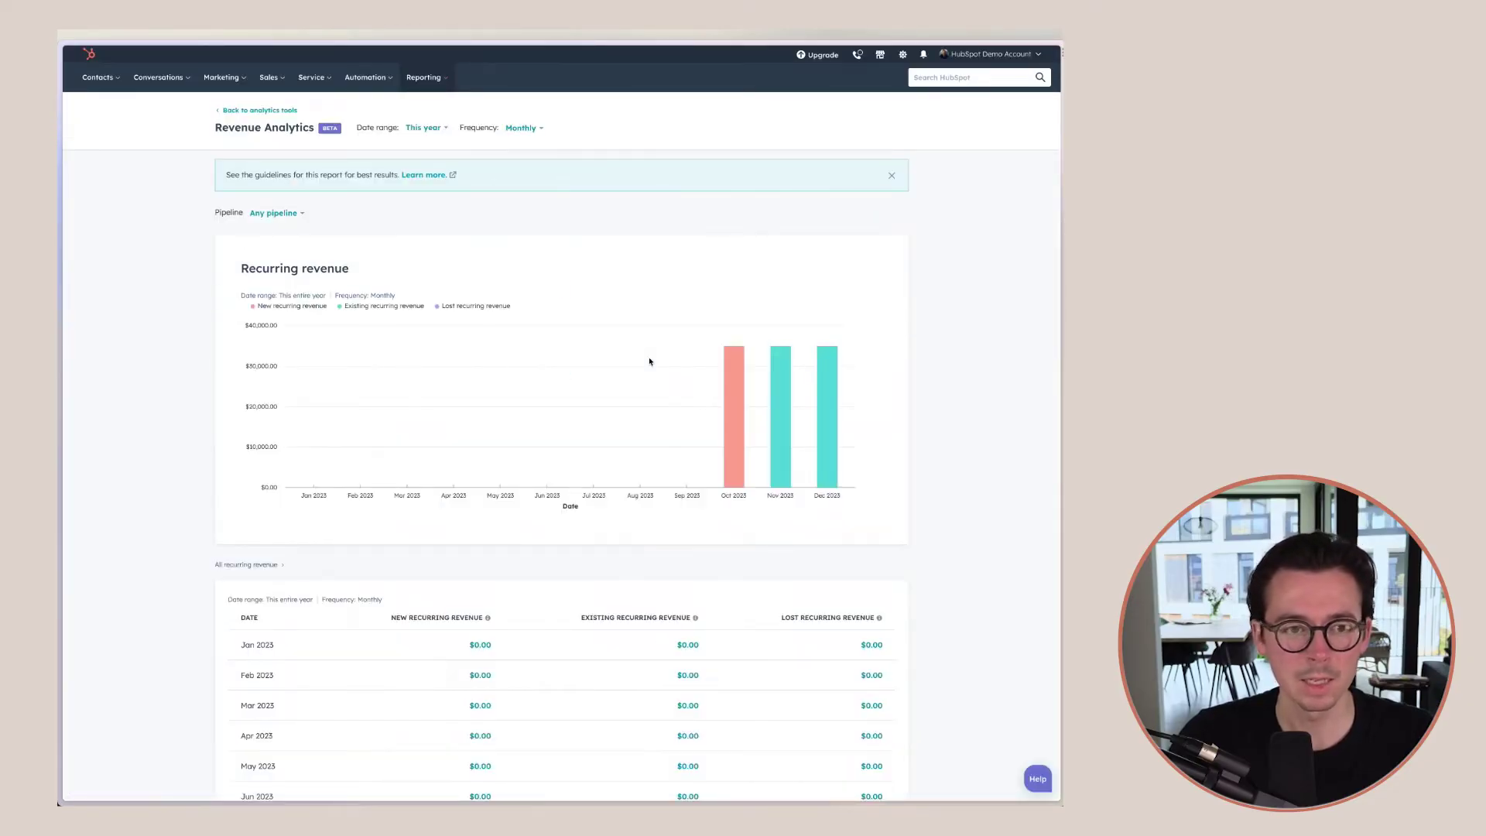
pyautogui.moveTo(733, 426)
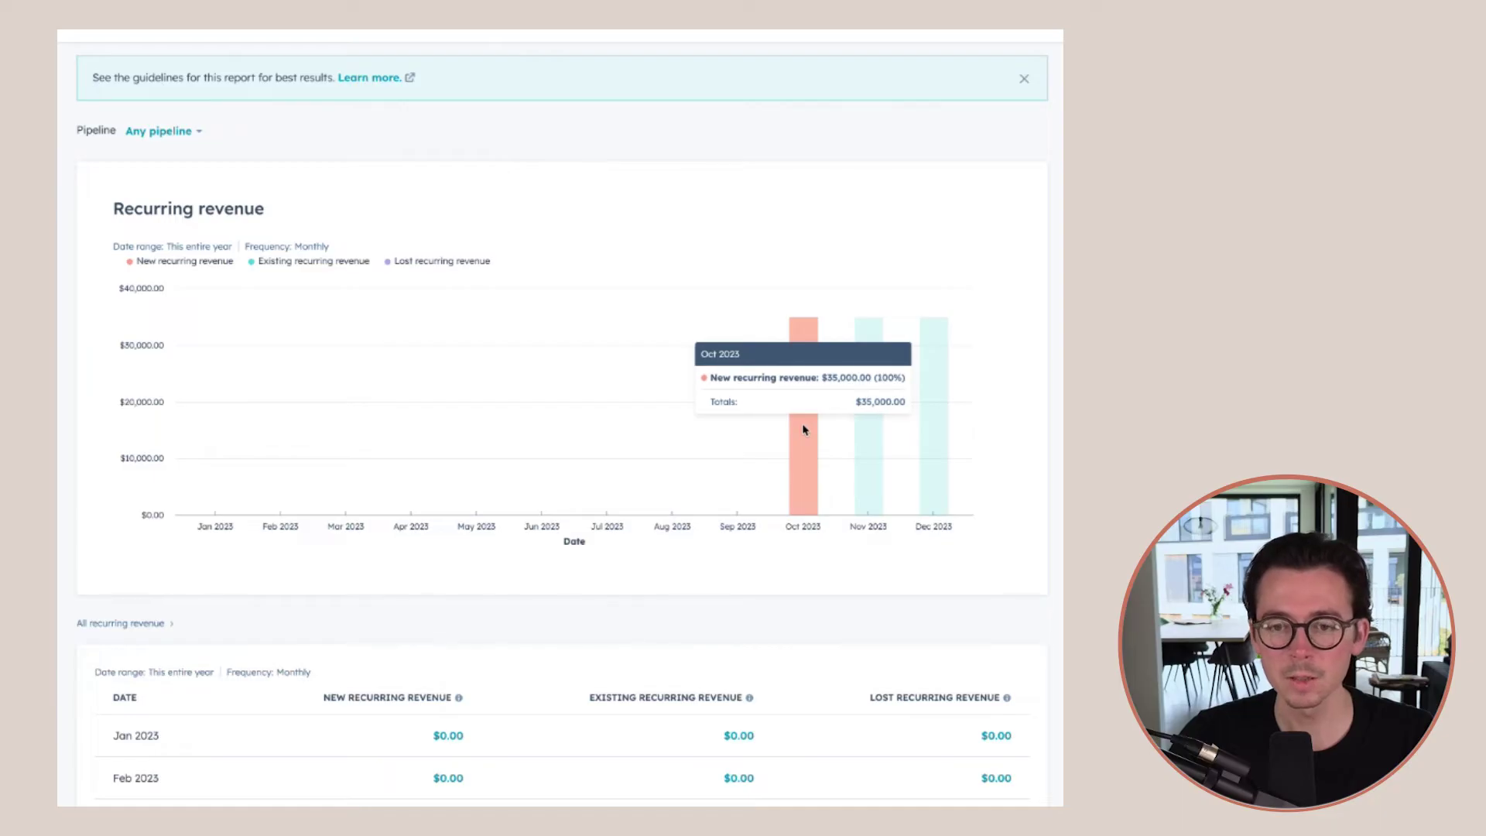
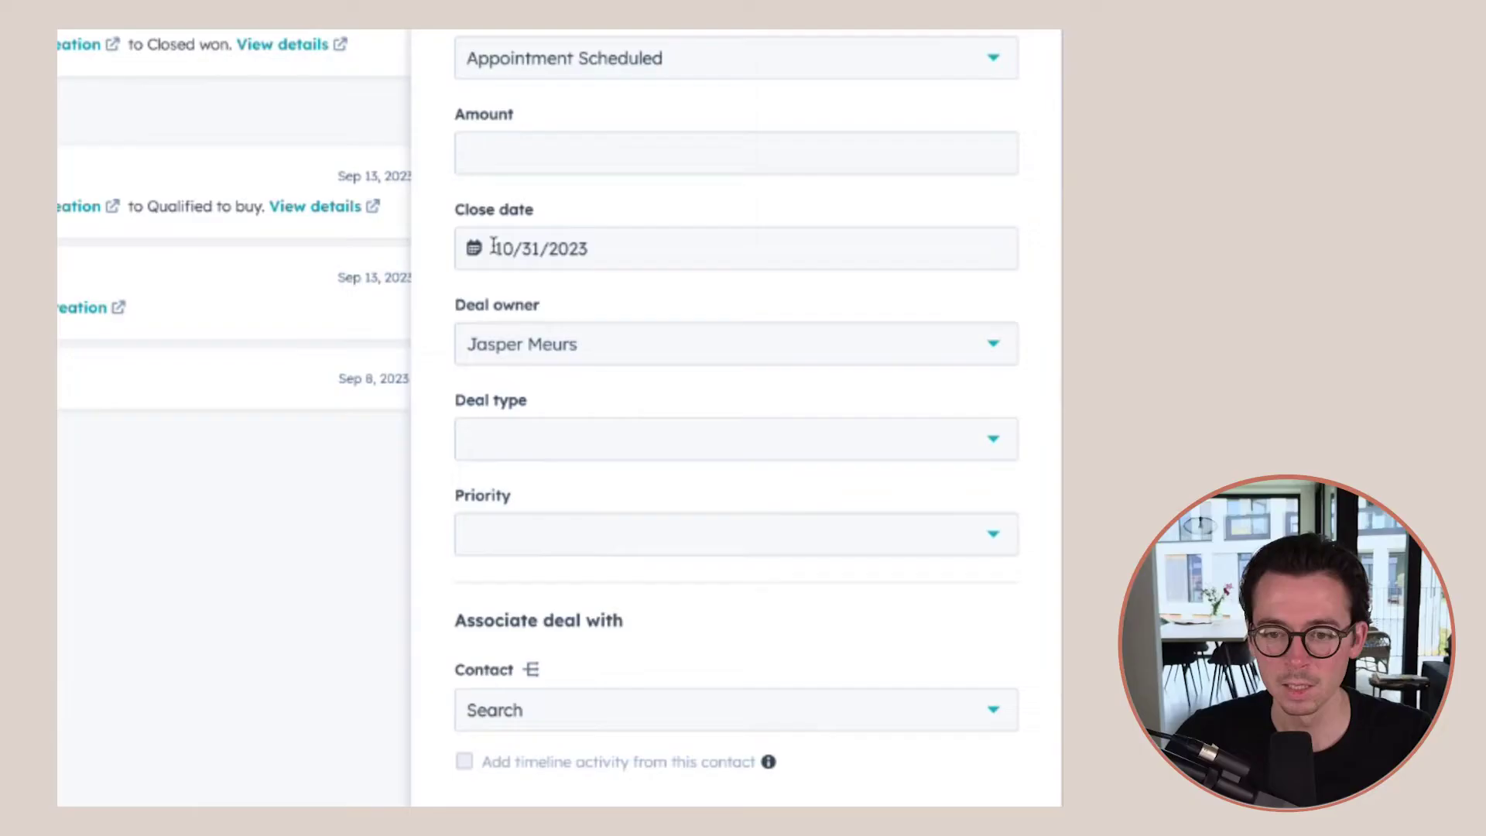
# Set the new deal's close date to 11/30/2023.
pyautogui.click(547, 248)
pyautogui.click(741, 321)
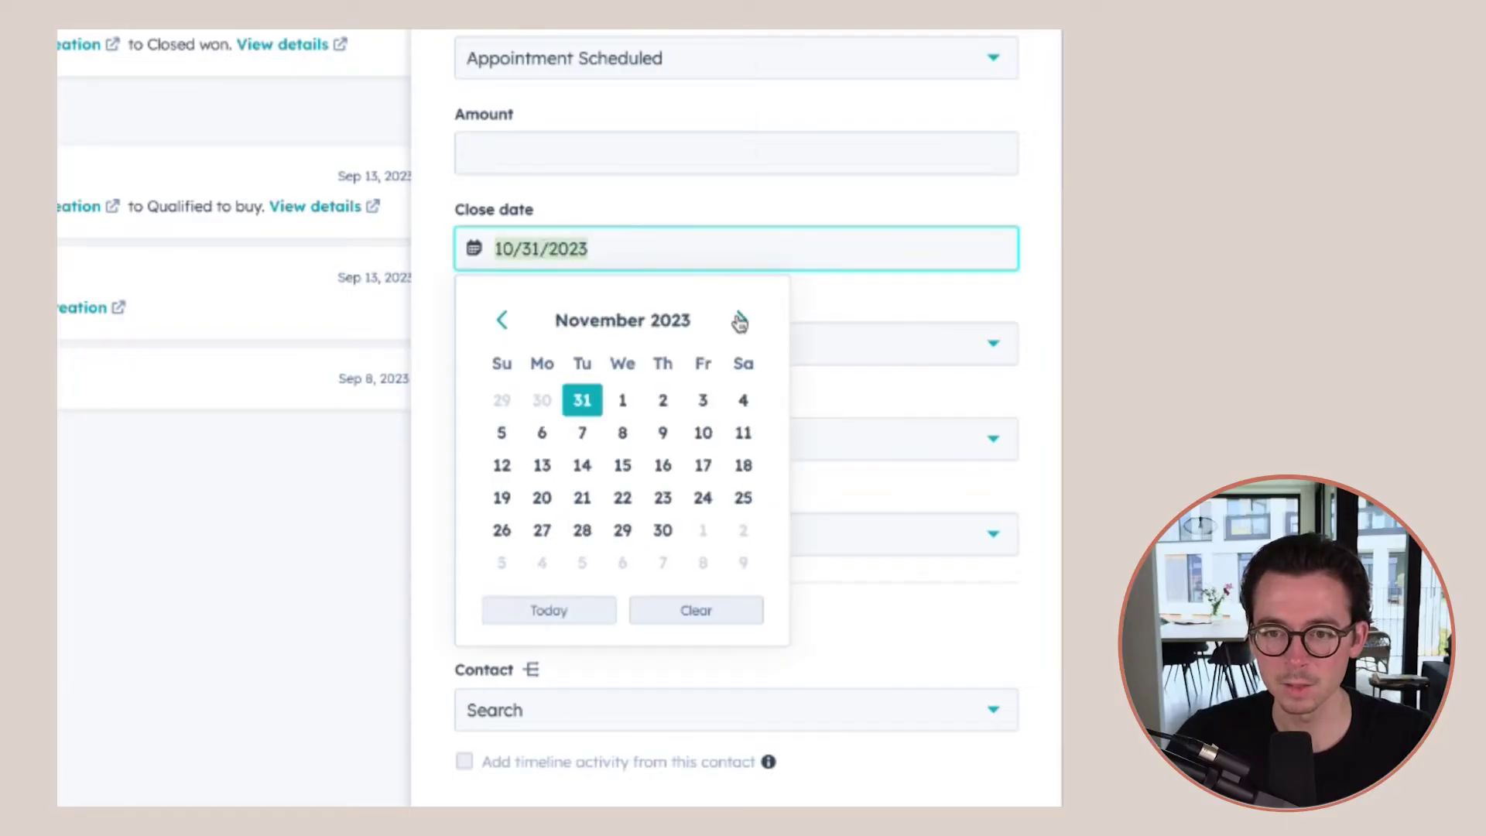
pyautogui.click(664, 528)
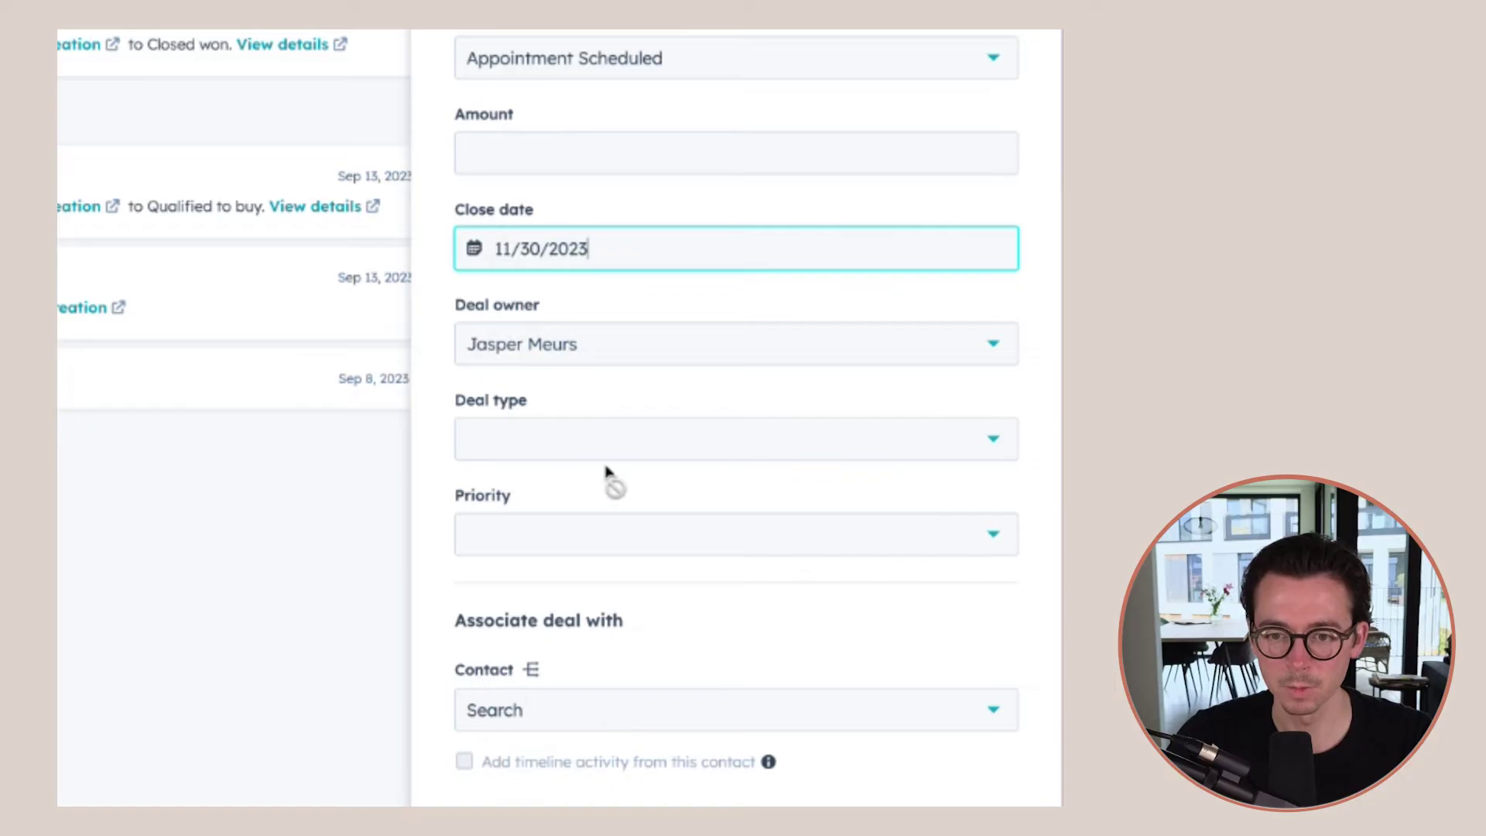
# Set the new deal's close date to 12/01/2023 and its deal type to Existing Business.
pyautogui.click(591, 219)
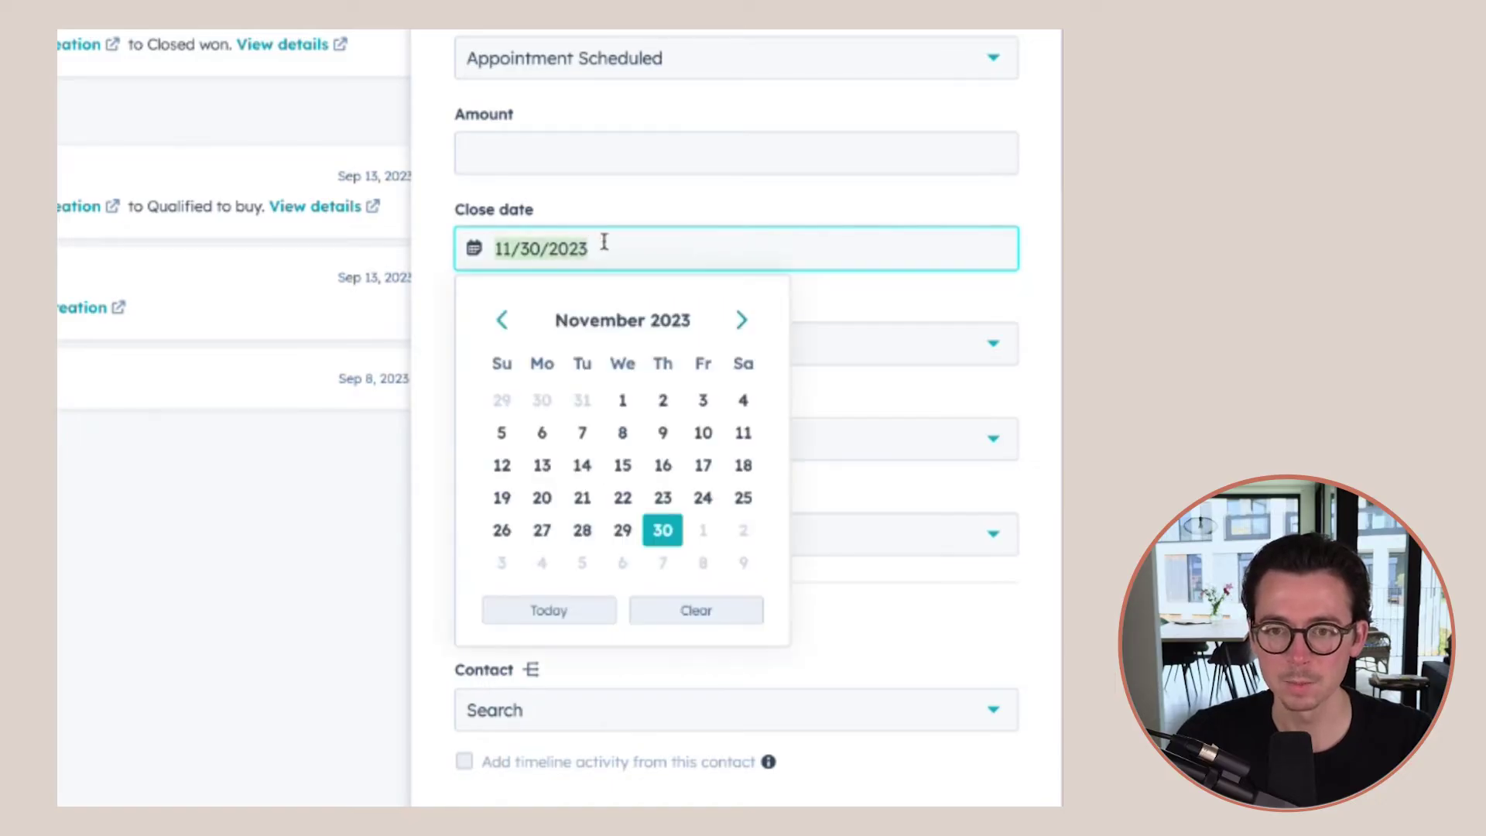
pyautogui.click(756, 325)
pyautogui.click(700, 400)
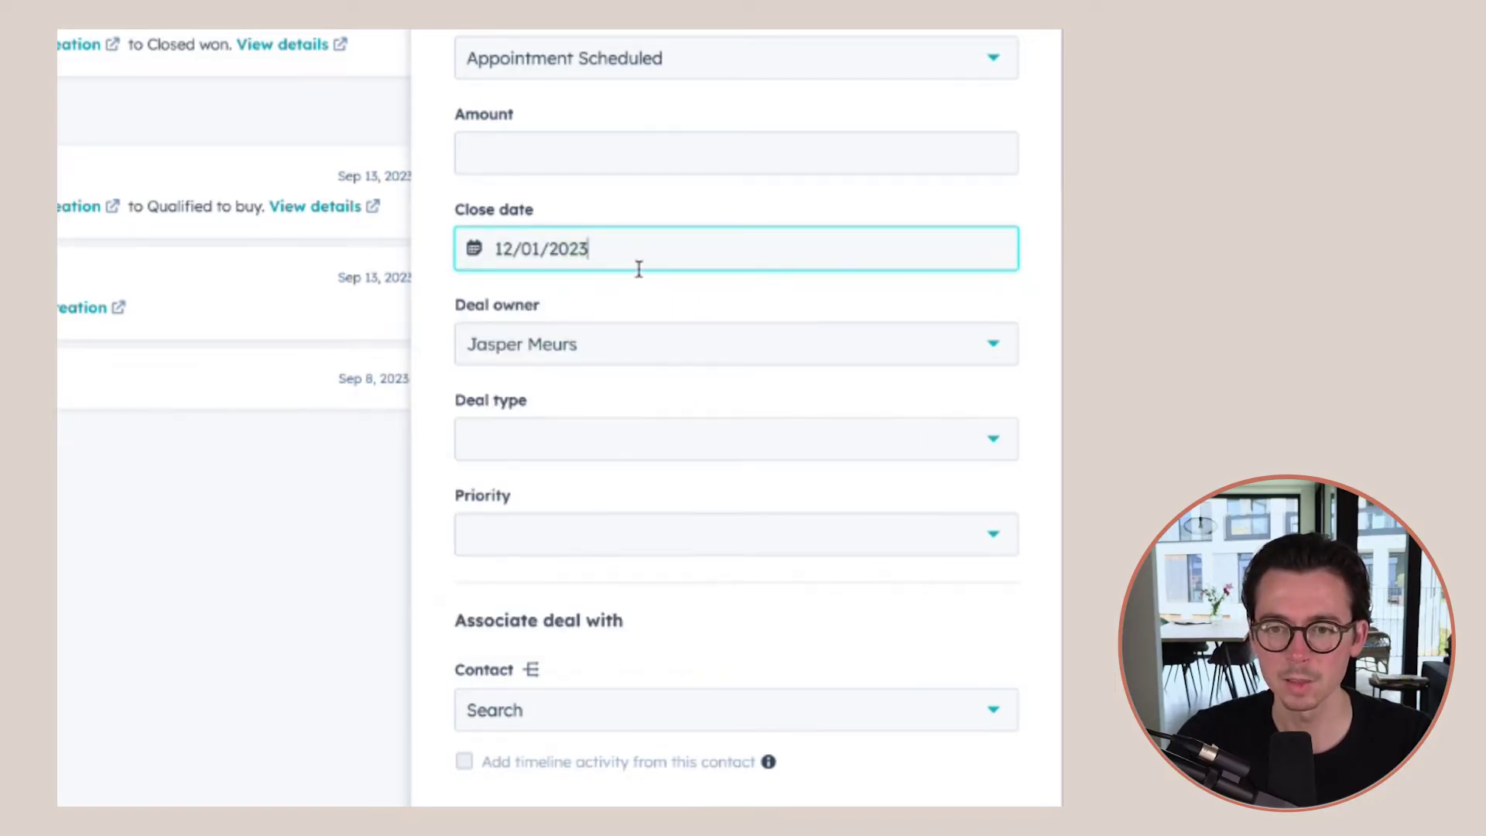
pyautogui.click(566, 457)
pyautogui.click(569, 580)
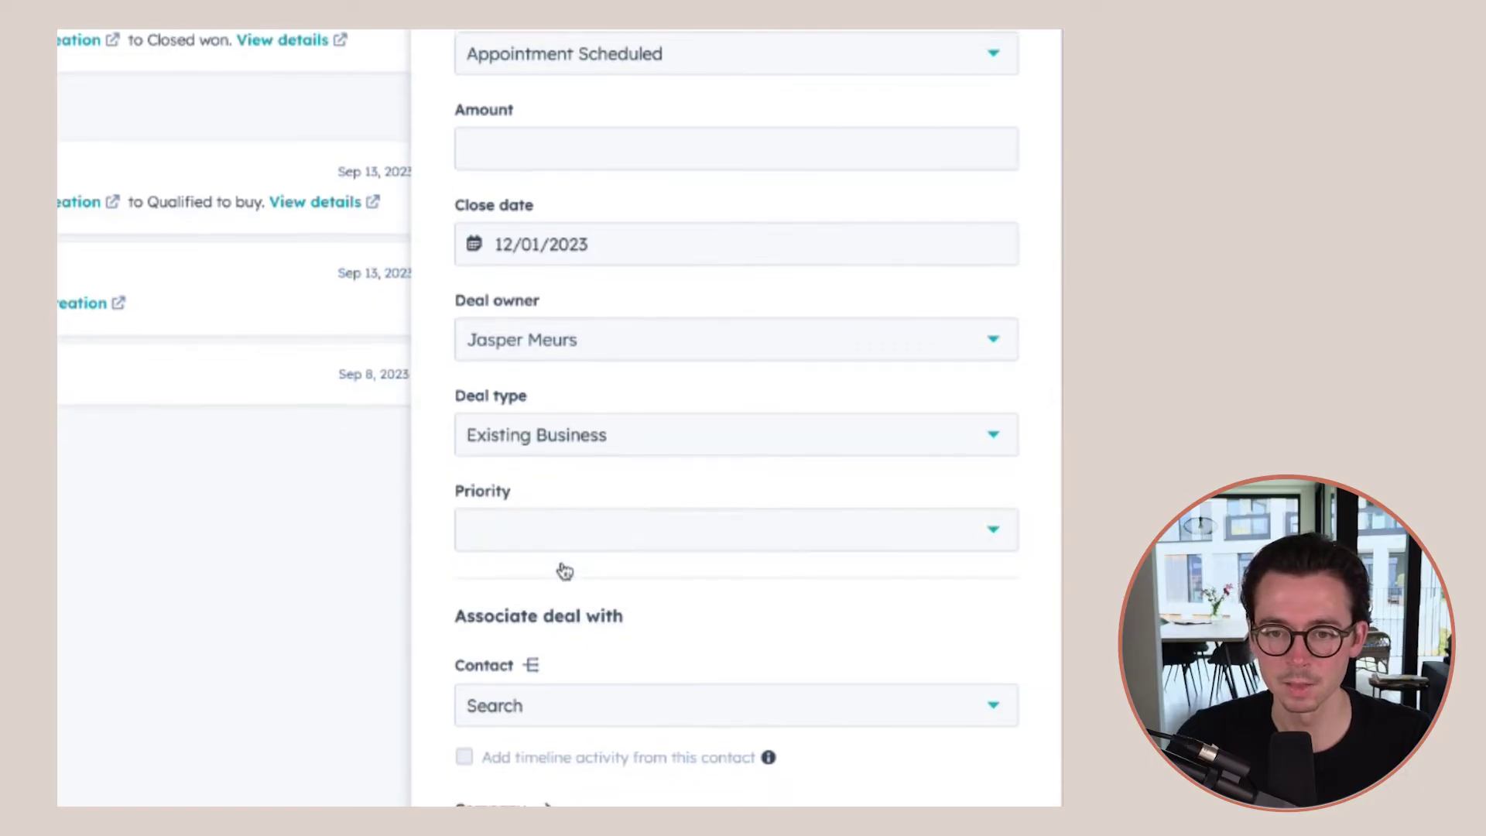
# Associate the Pearson-Hardman contact with the new deal and create the deal.
pyautogui.scroll(-4, 607, 282)
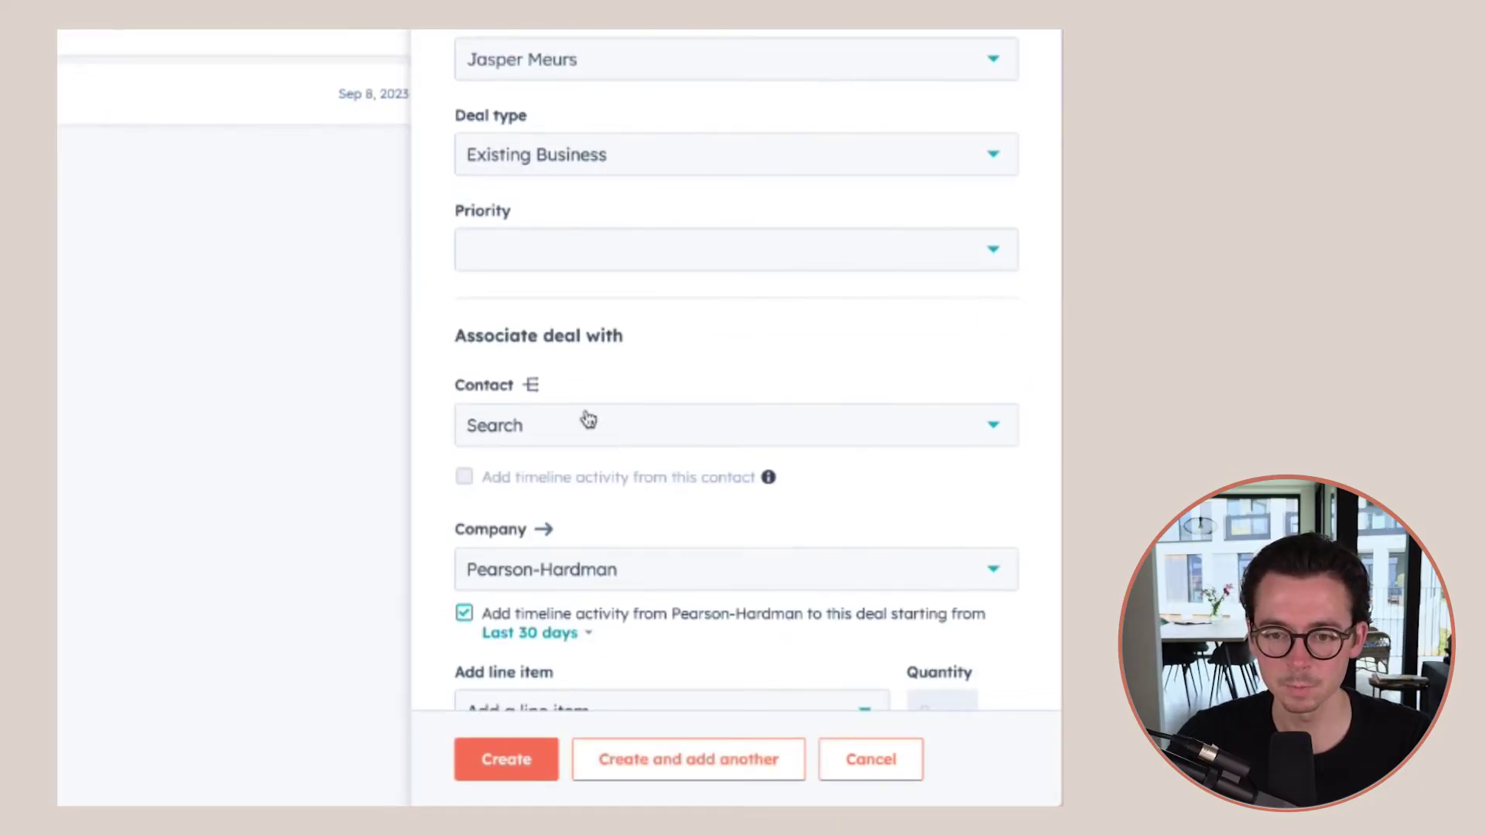
pyautogui.click(589, 421)
pyautogui.write('harbe')
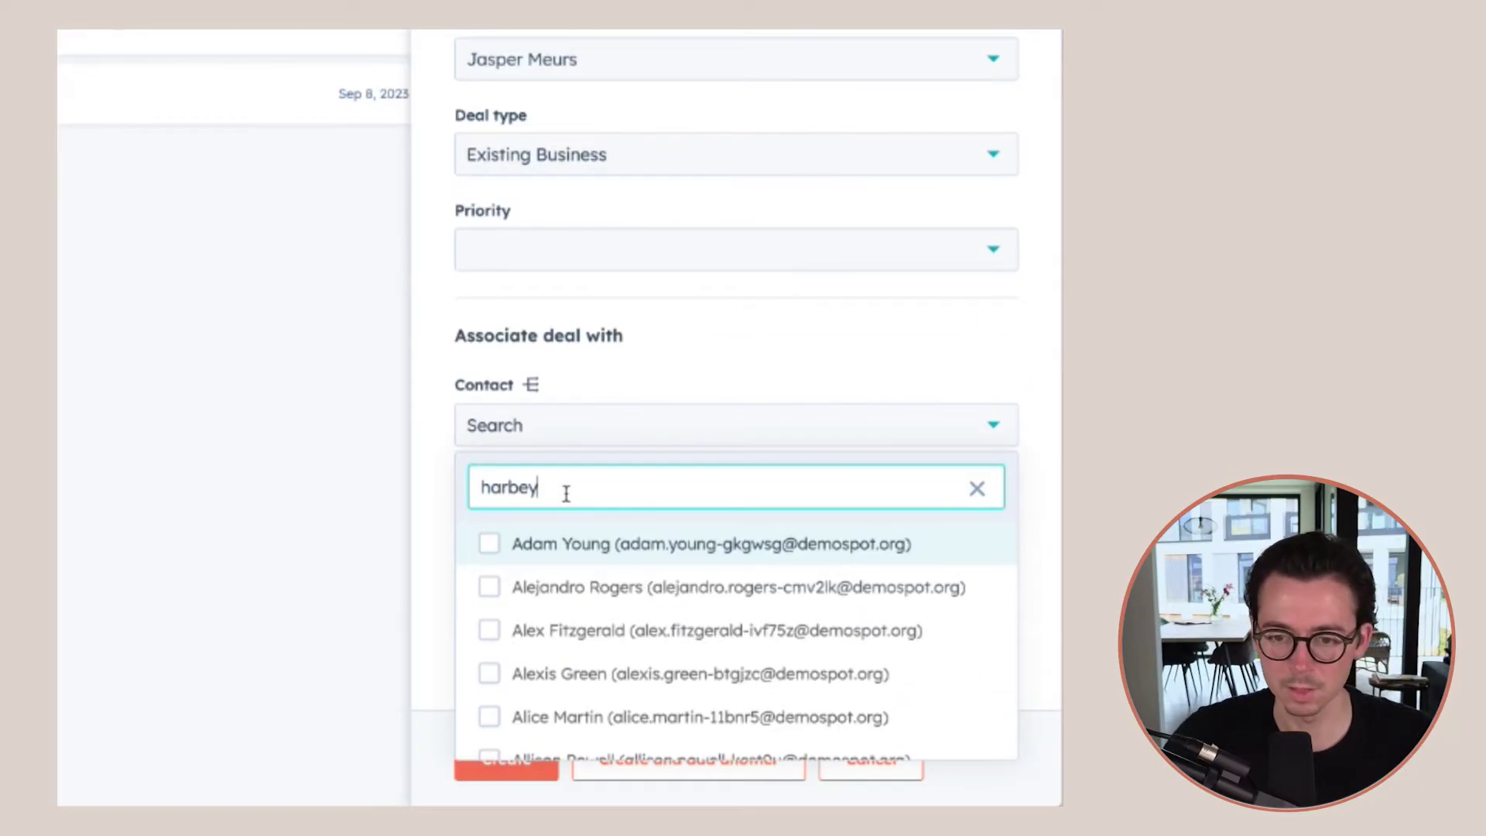
pyautogui.write('y')
pyautogui.press('BackSpace')
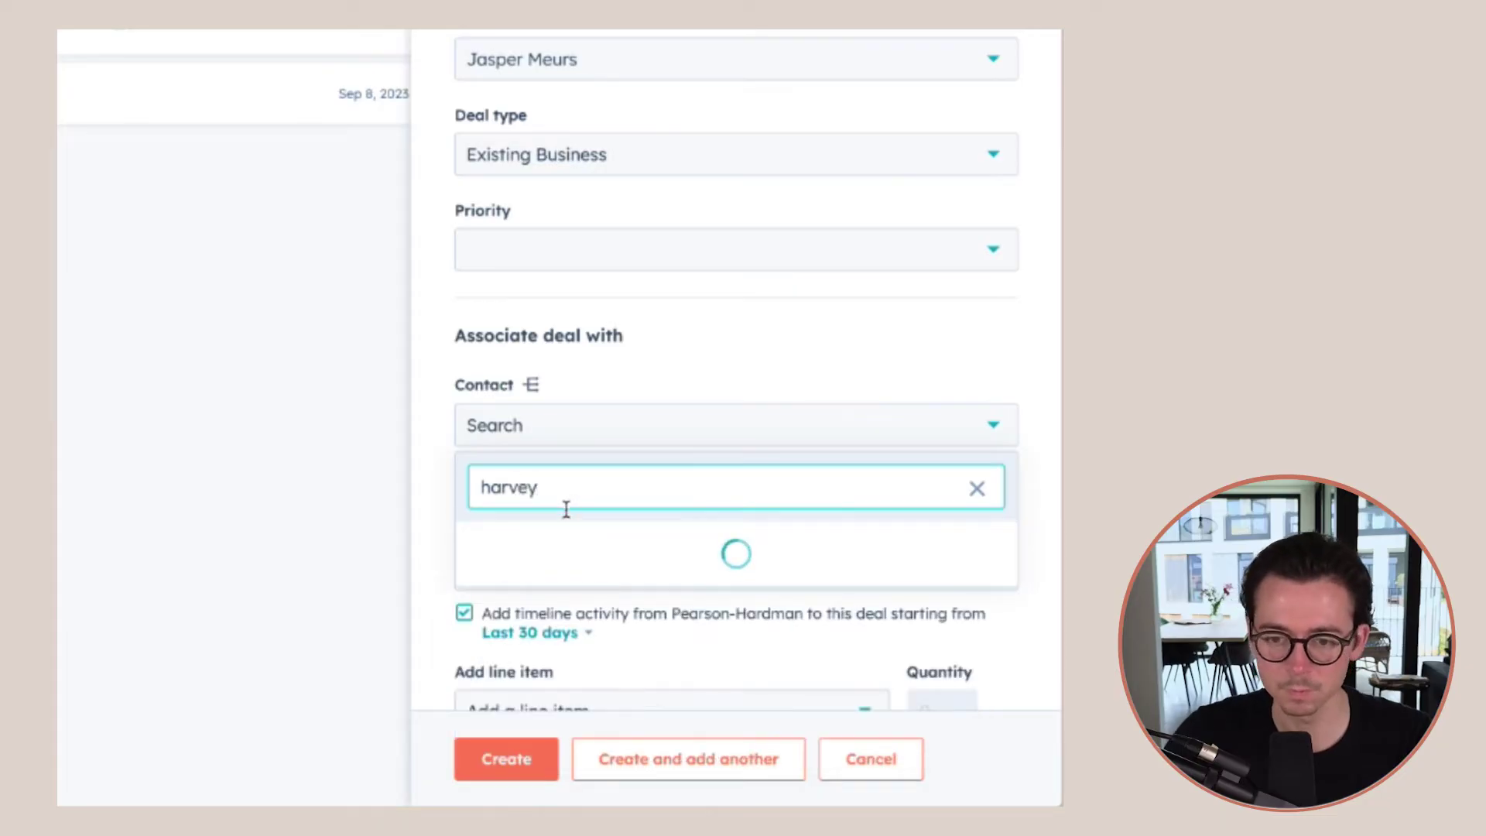
pyautogui.click(498, 541)
pyautogui.click(640, 375)
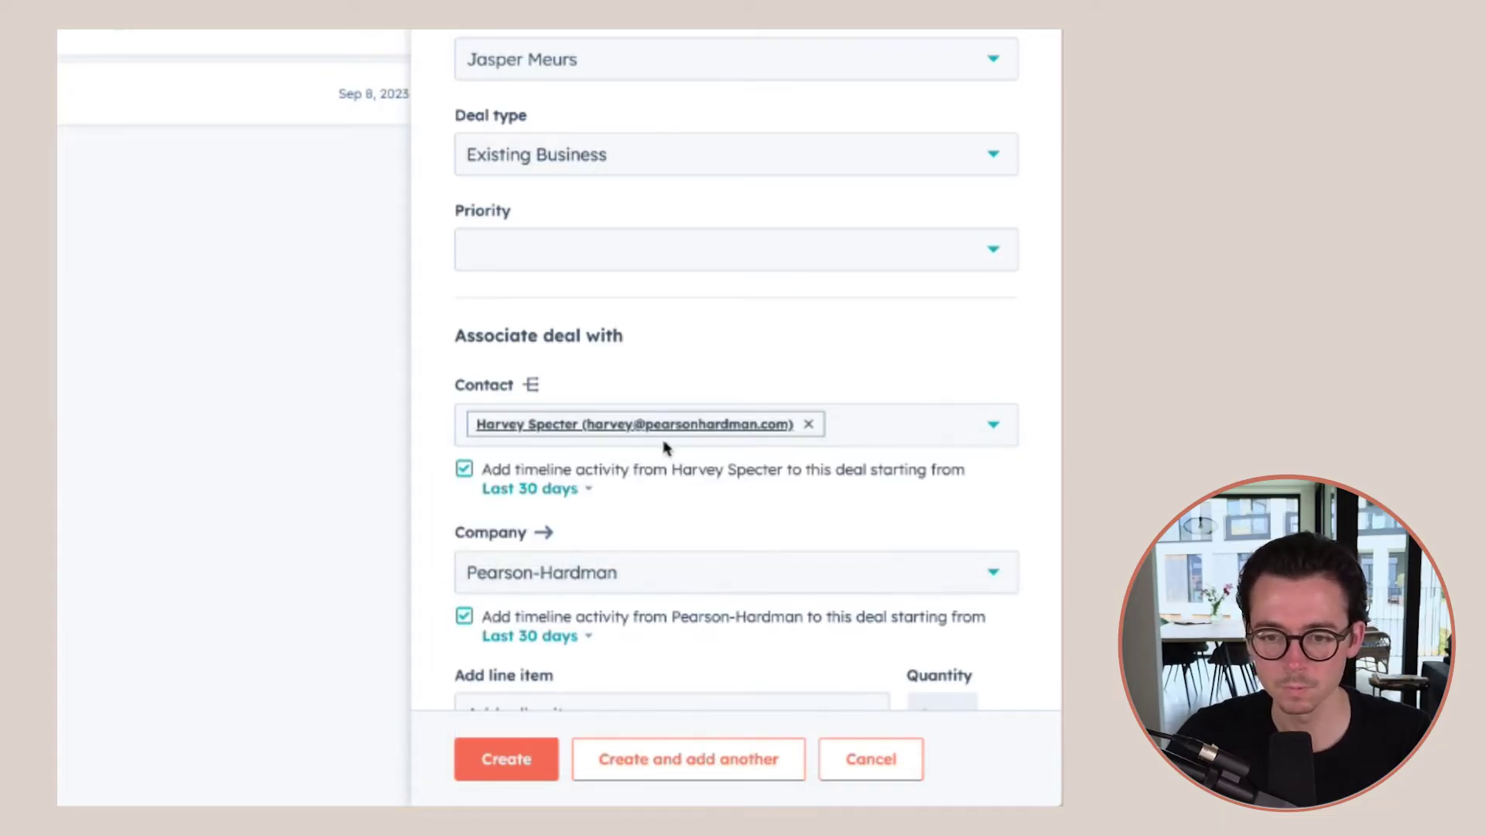
pyautogui.click(510, 759)
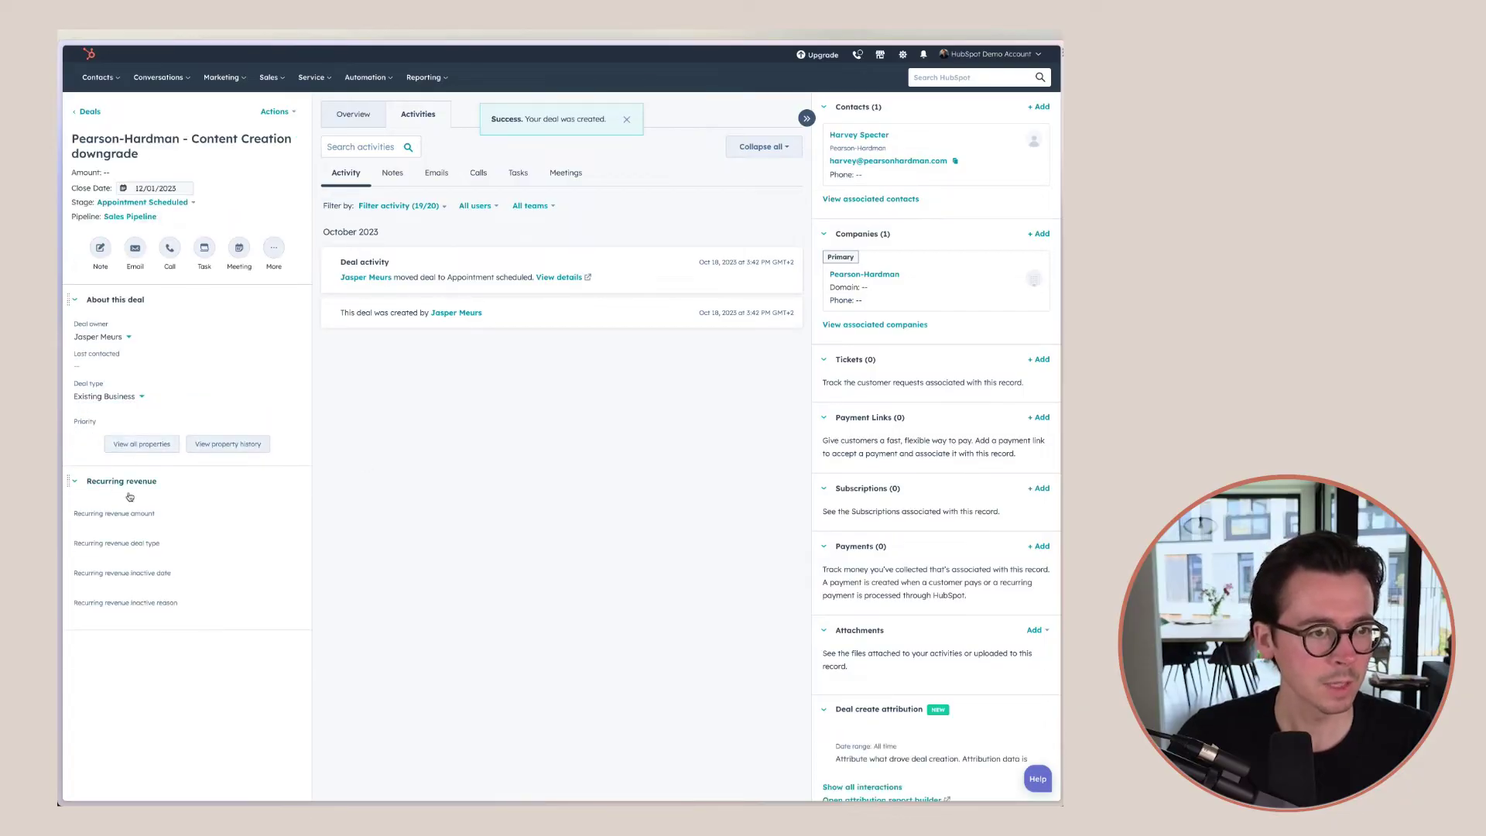
# On the Content Creation downgrade deal, set the recurring revenue amount to 15000 and the recurring revenue deal type to Downgrade, and save.
pyautogui.moveTo(129, 512)
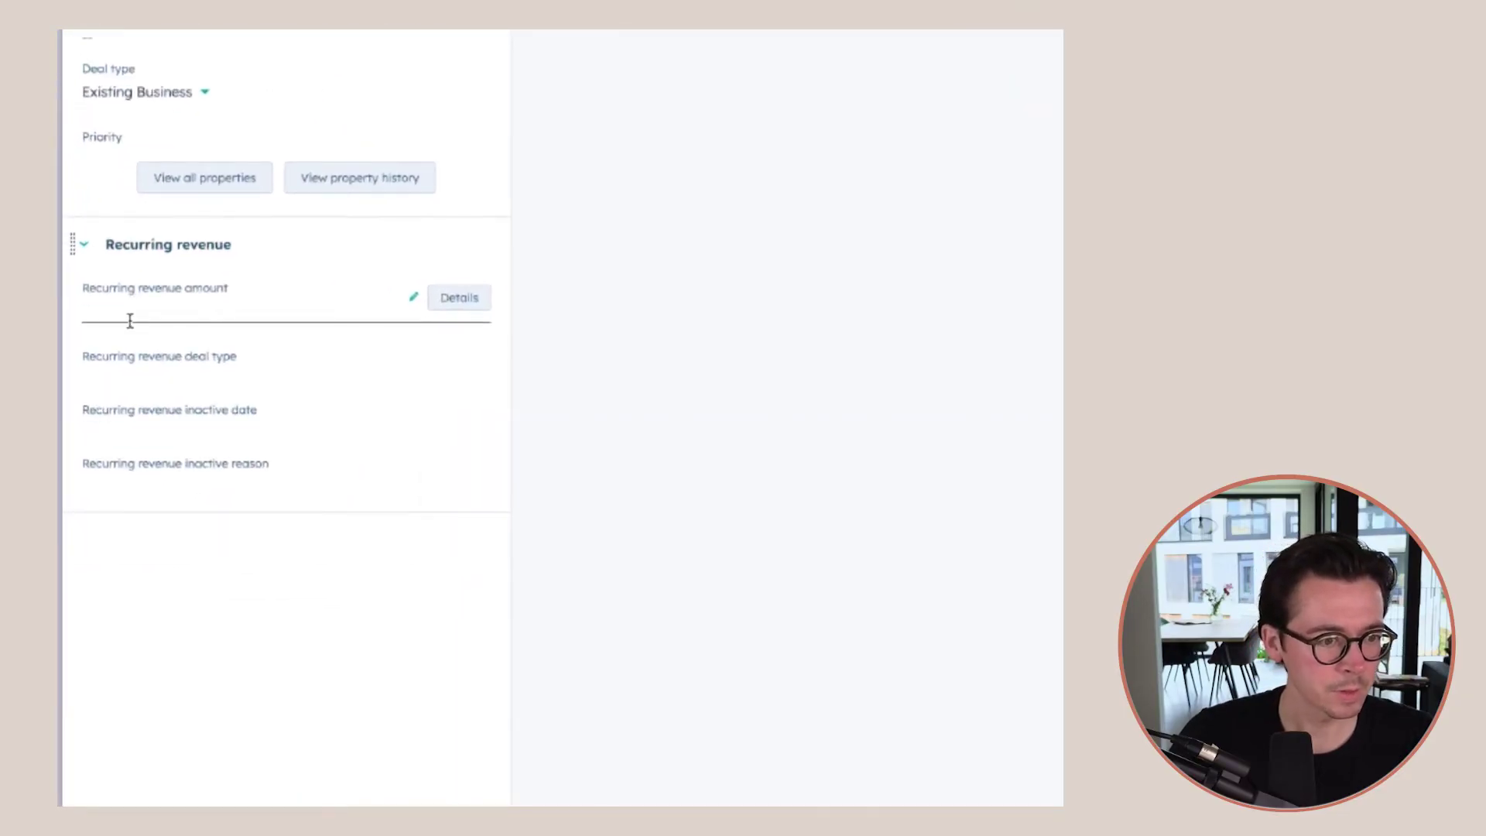
pyautogui.click(136, 311)
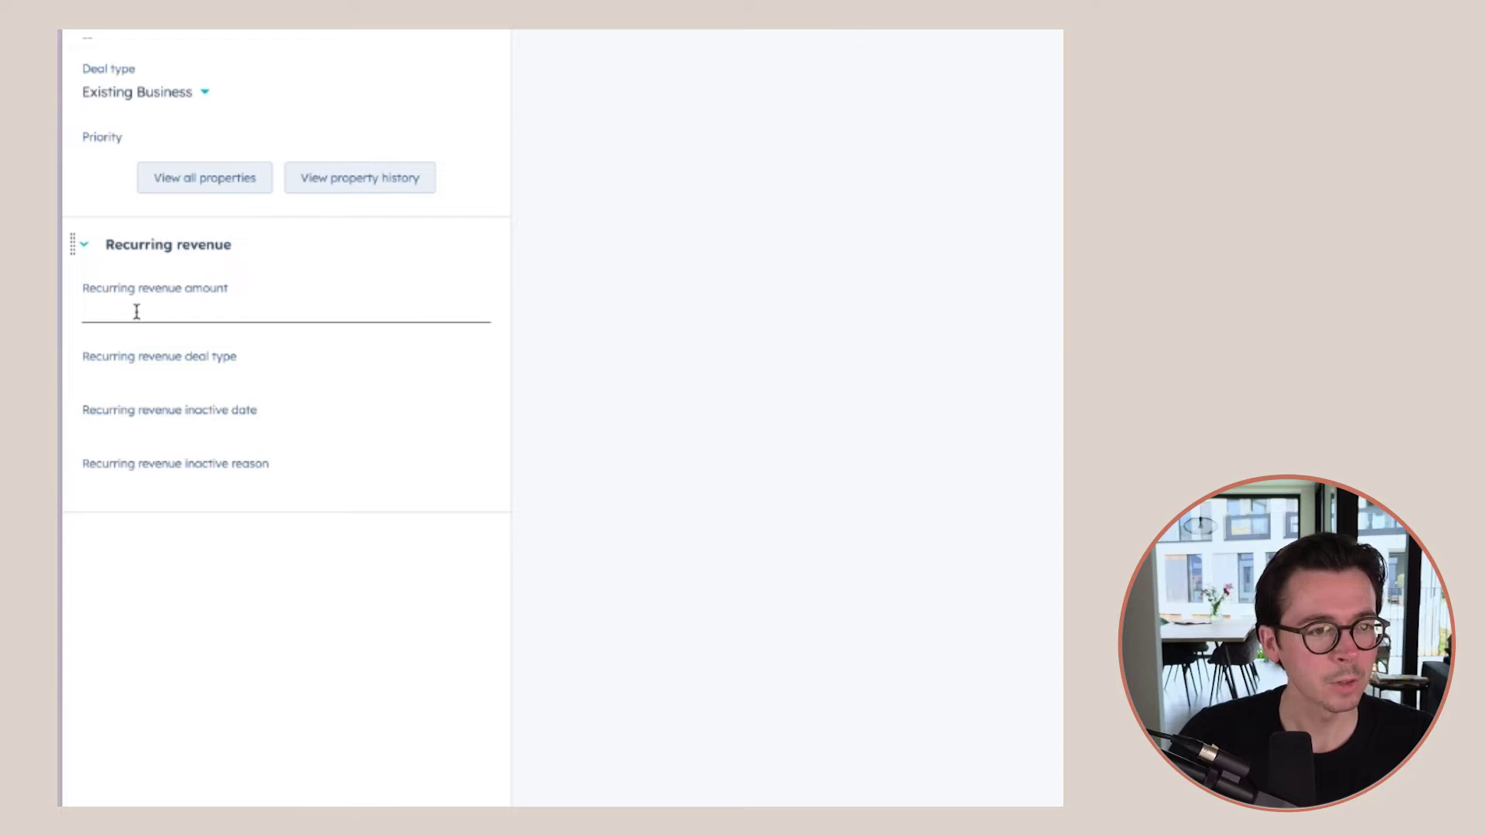
pyautogui.write('15000')
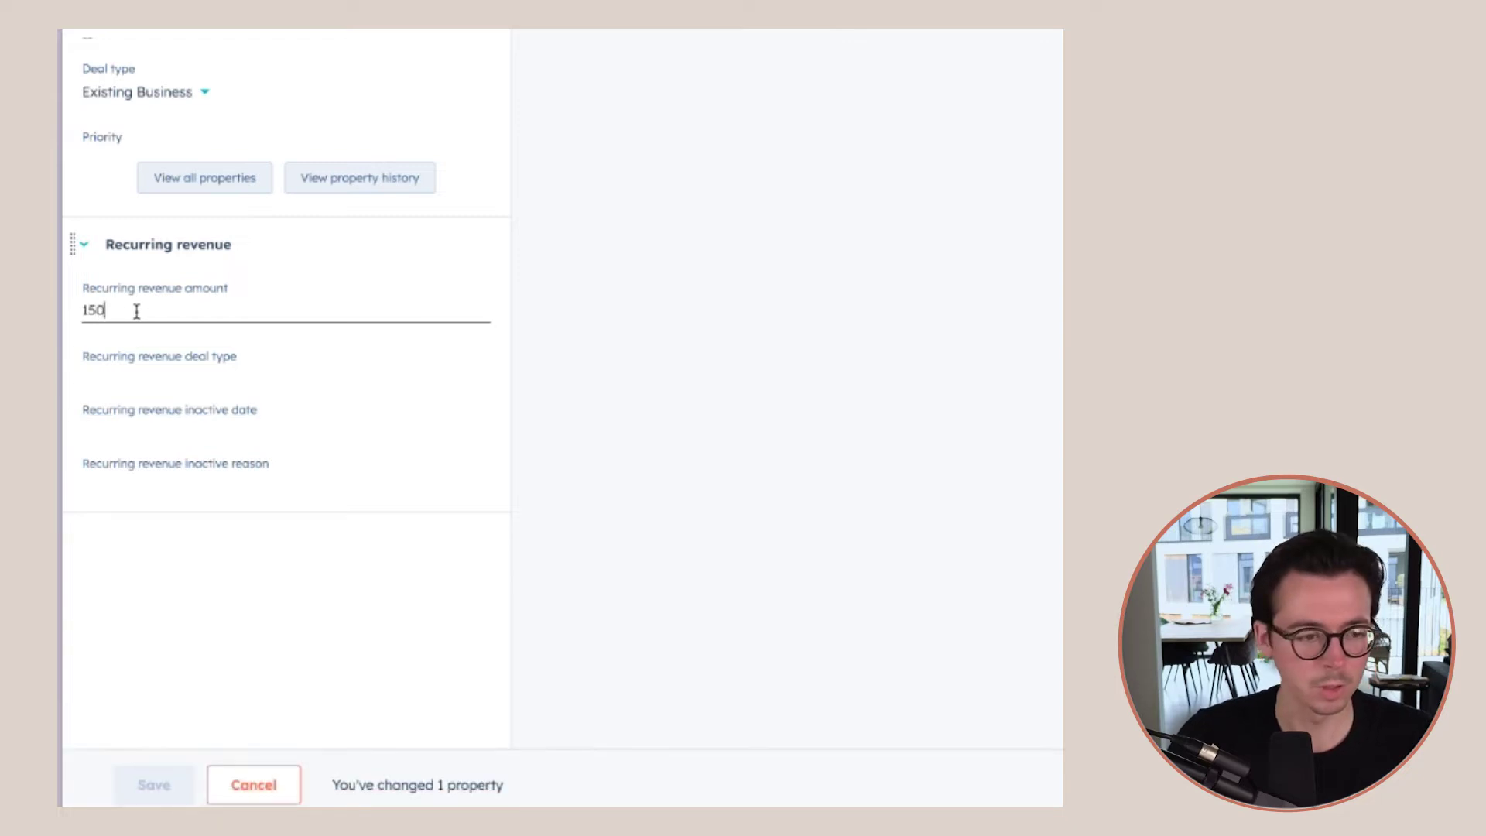
pyautogui.click(126, 372)
pyautogui.click(167, 534)
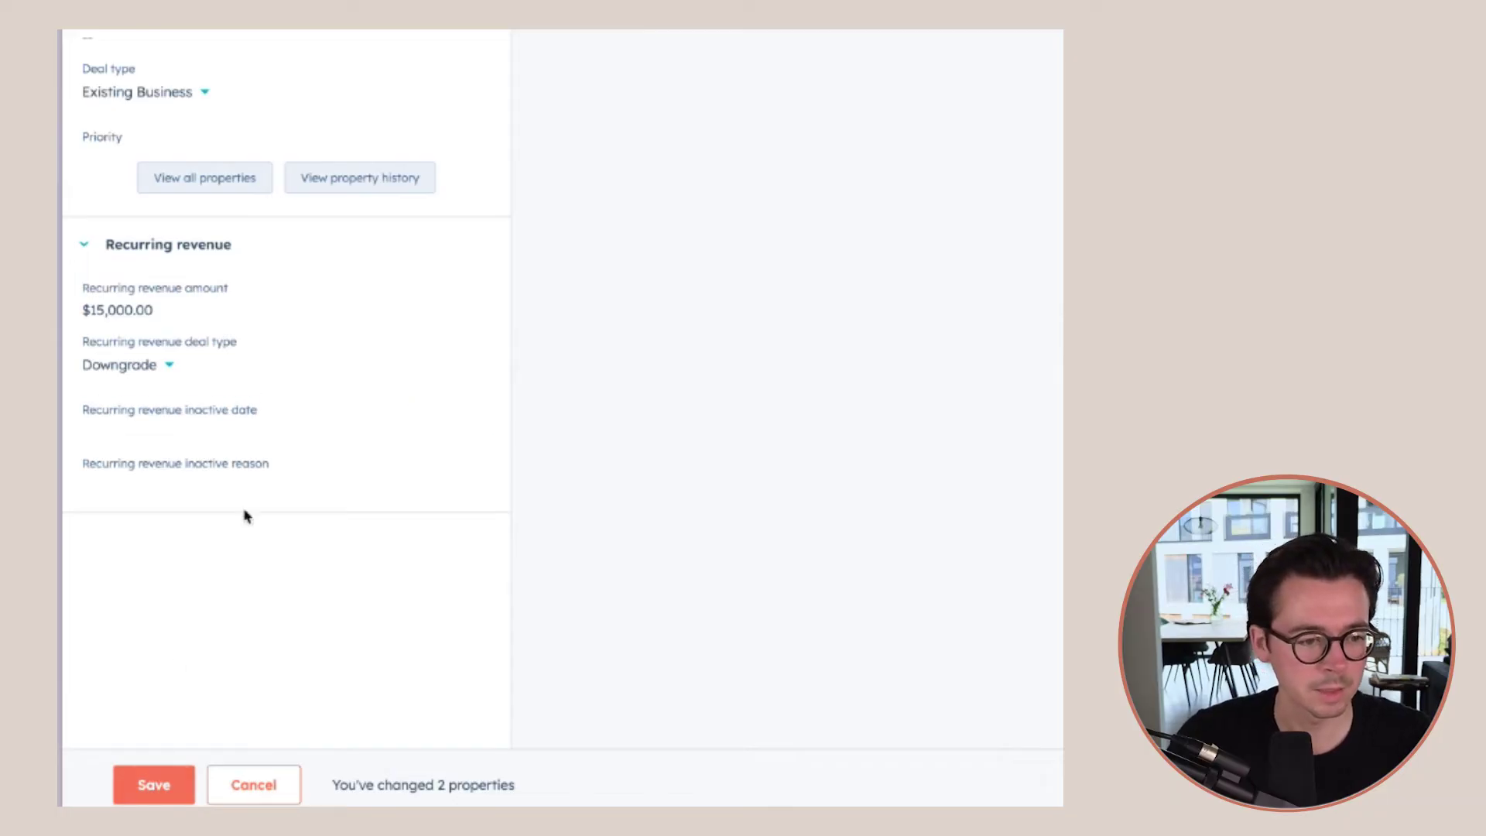
pyautogui.click(153, 785)
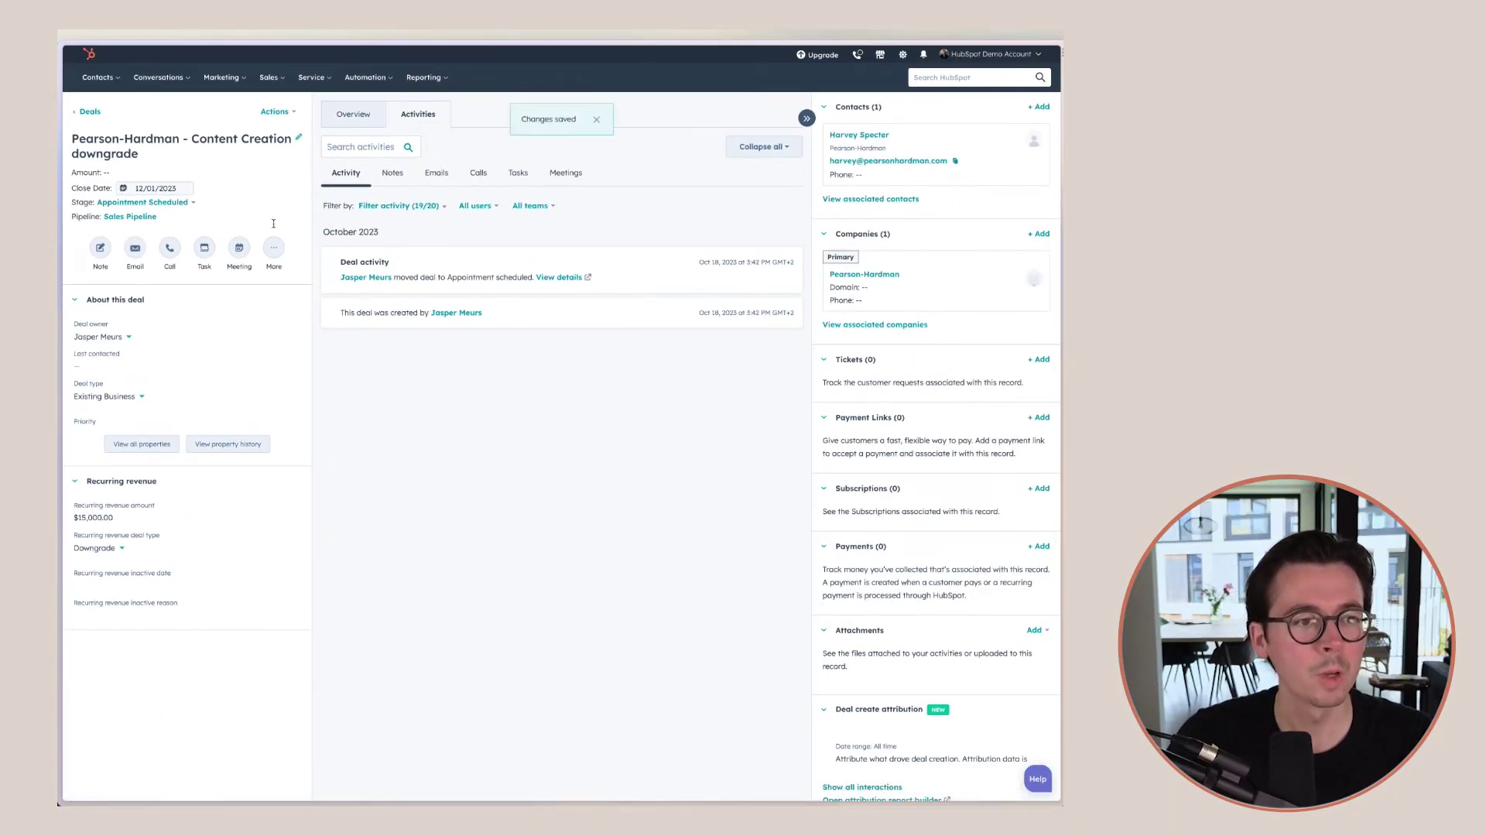
# Change the downgrade deal's stage to Closed Won and set its close date to 12/01/2023.
pyautogui.click(144, 204)
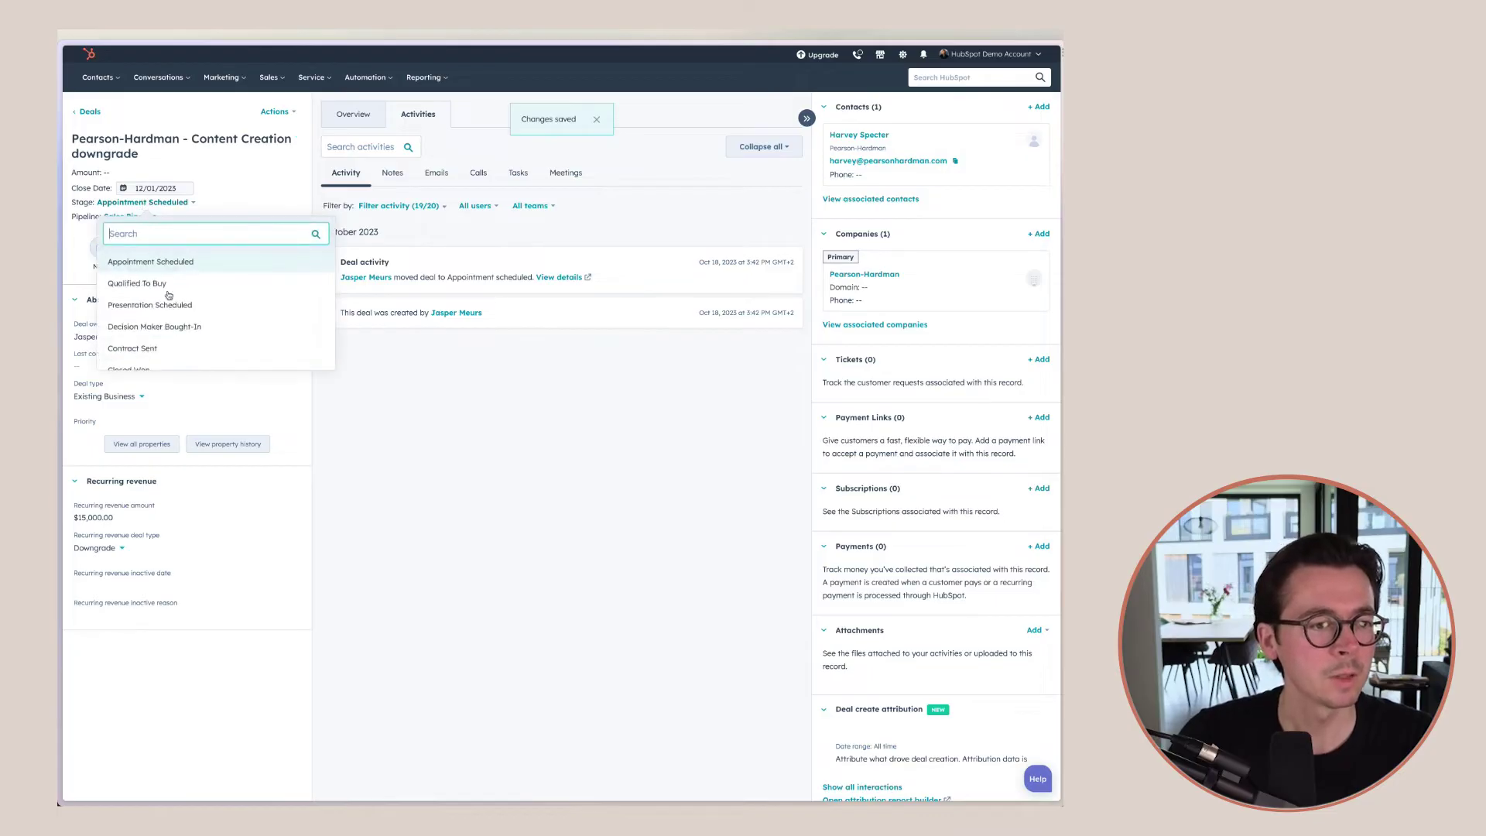
pyautogui.click(147, 335)
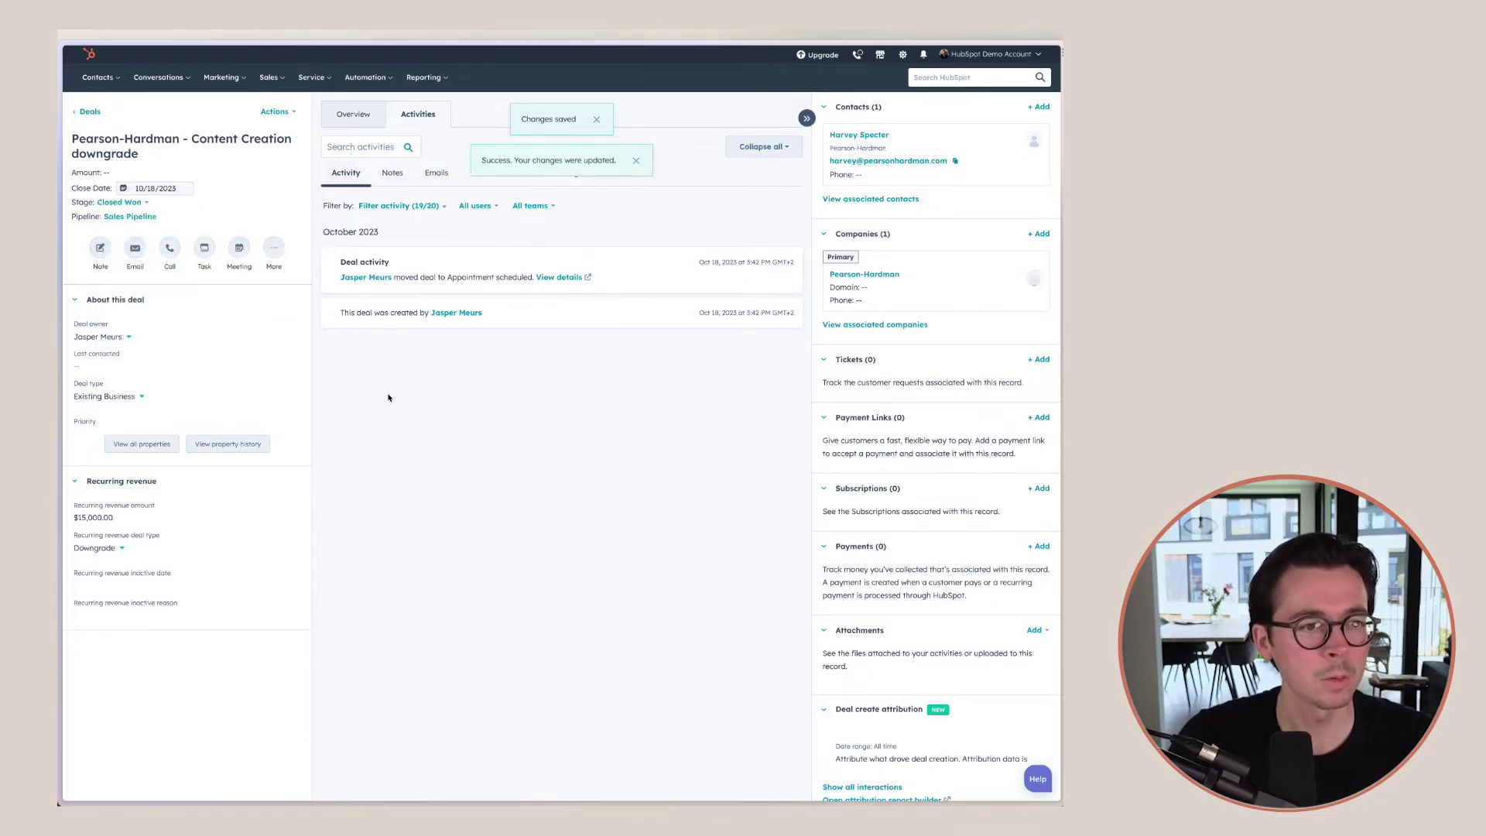
pyautogui.click(139, 186)
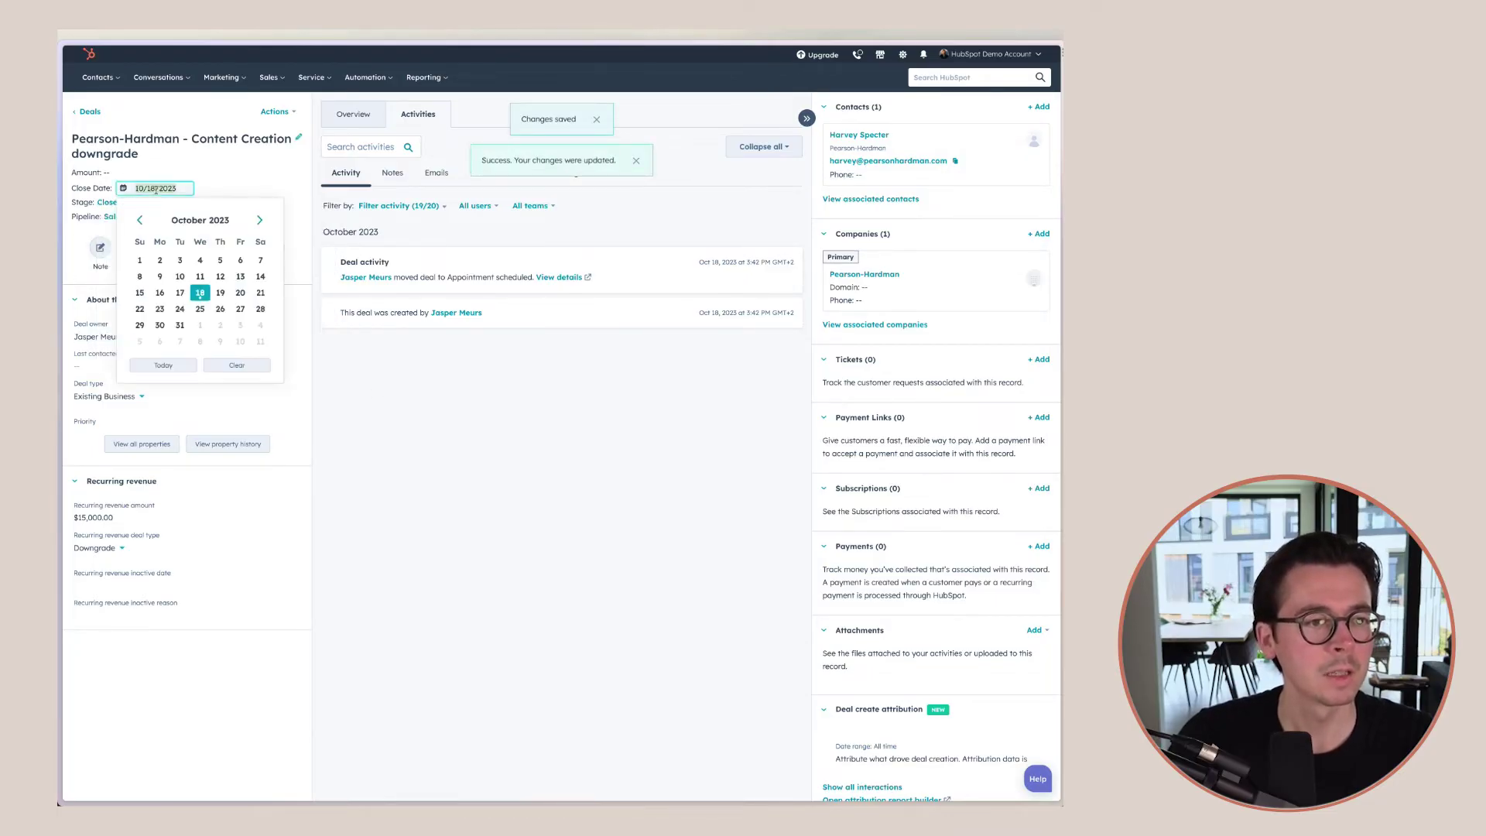
pyautogui.click(259, 220)
pyautogui.click(240, 258)
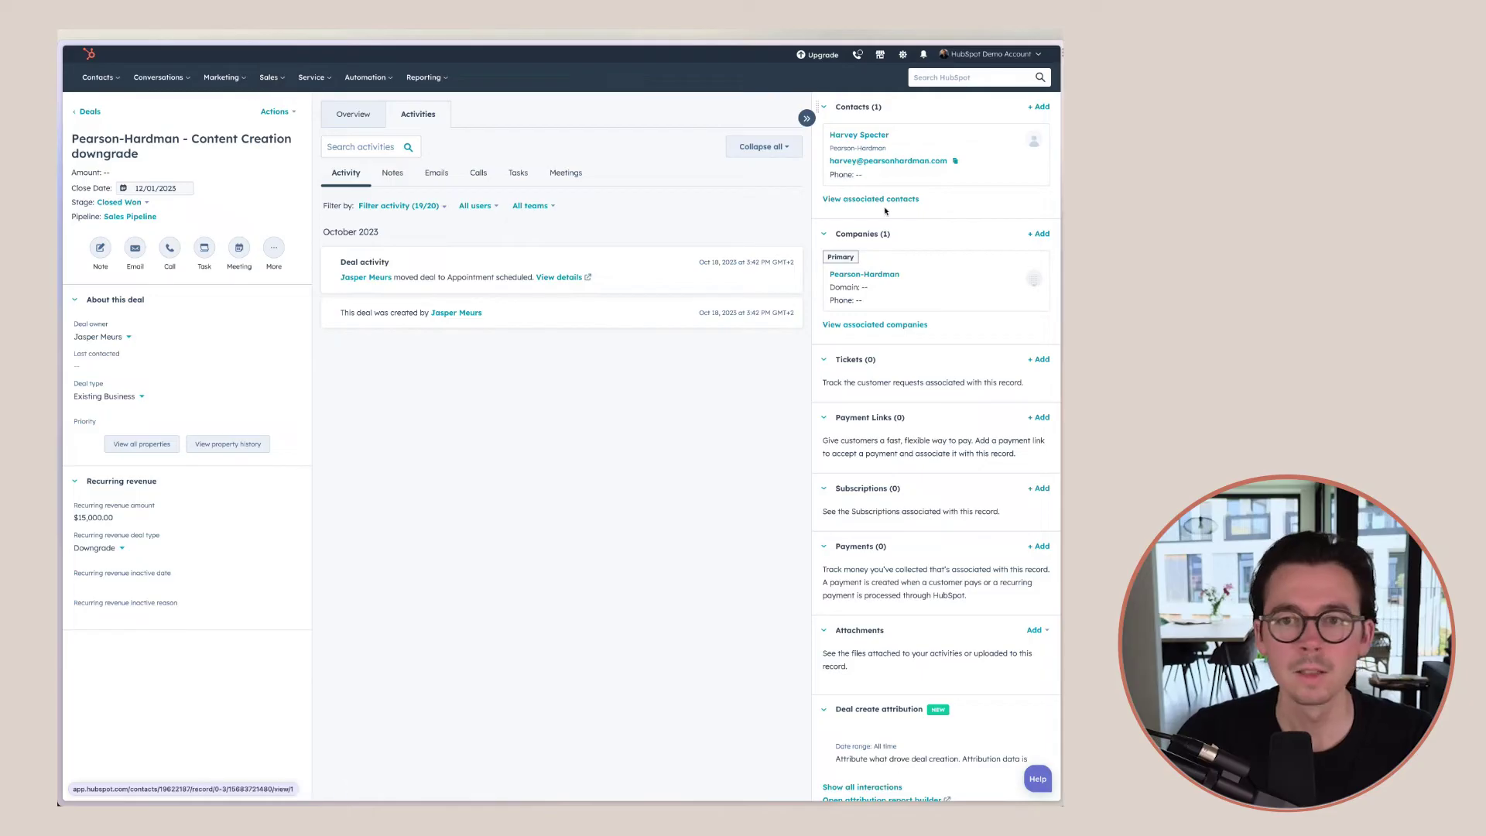
# Open Pearson-Hardman's original Content Creation deal from the company record and set its recurring revenue inactive date to 11/30/2023.
pyautogui.click(864, 274)
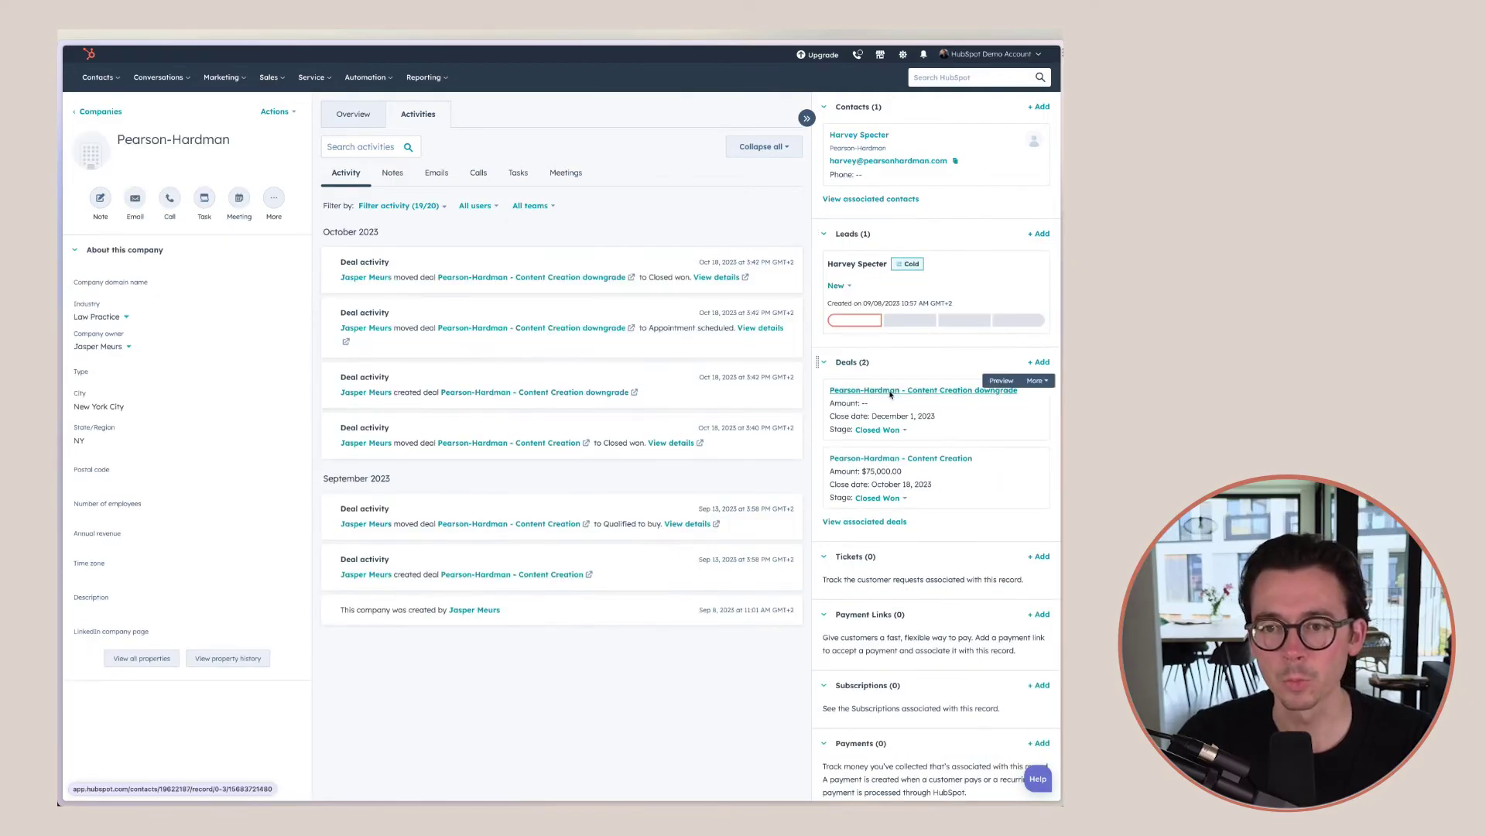
pyautogui.click(925, 459)
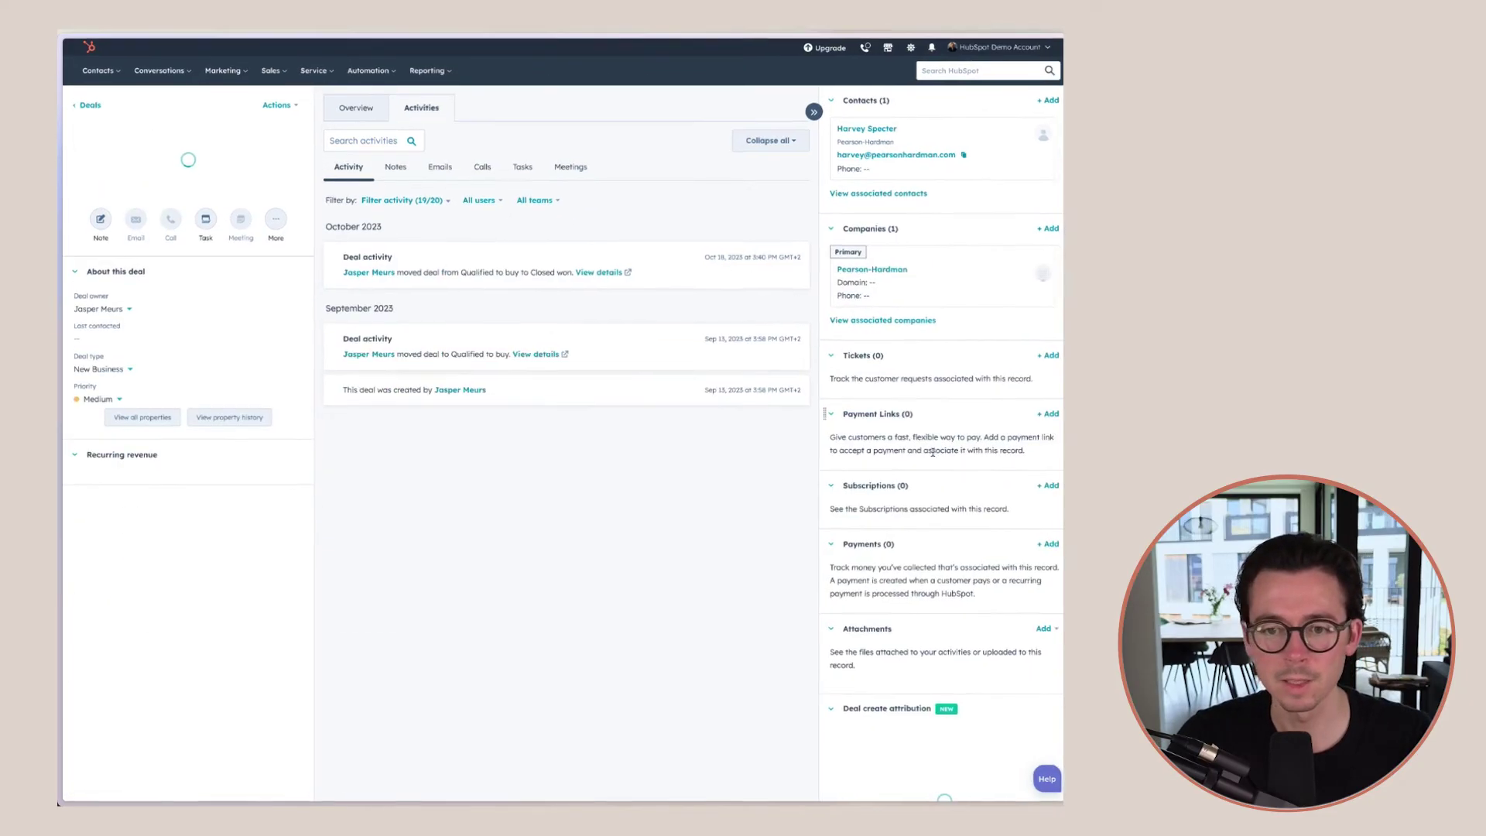
pyautogui.click(148, 396)
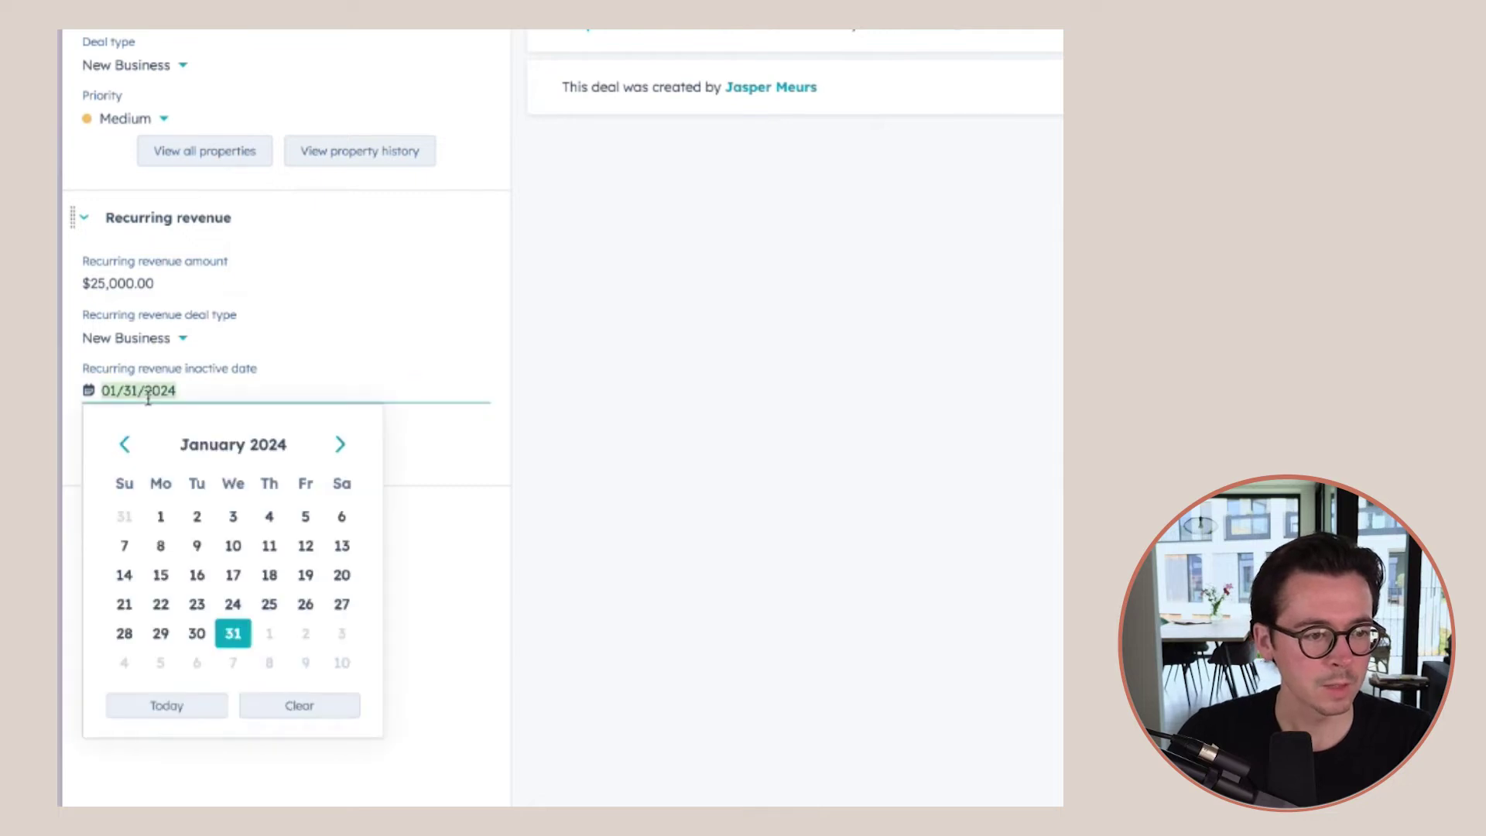
pyautogui.click(125, 444)
pyautogui.click(125, 444)
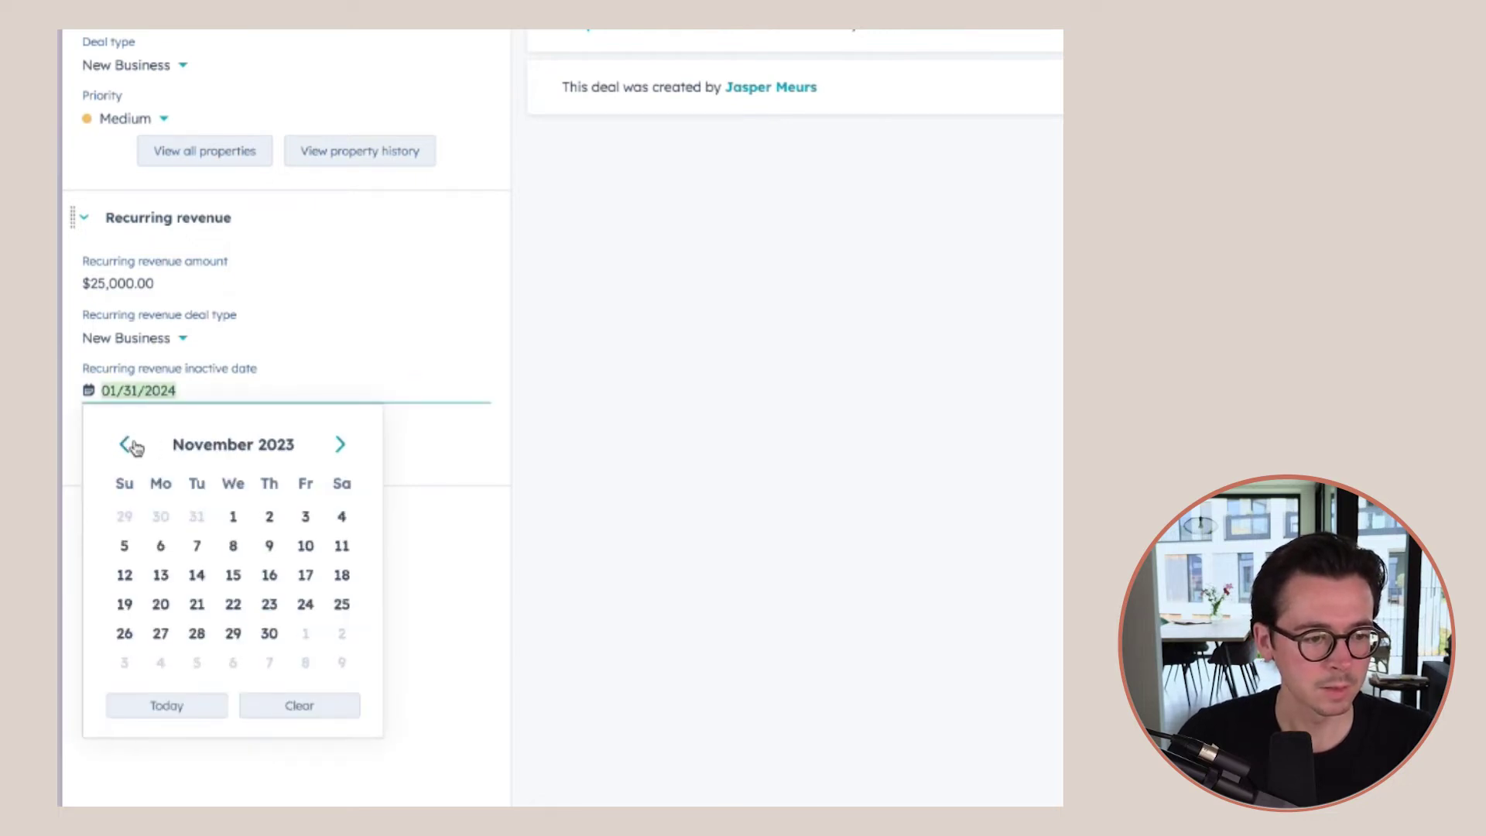
pyautogui.click(271, 634)
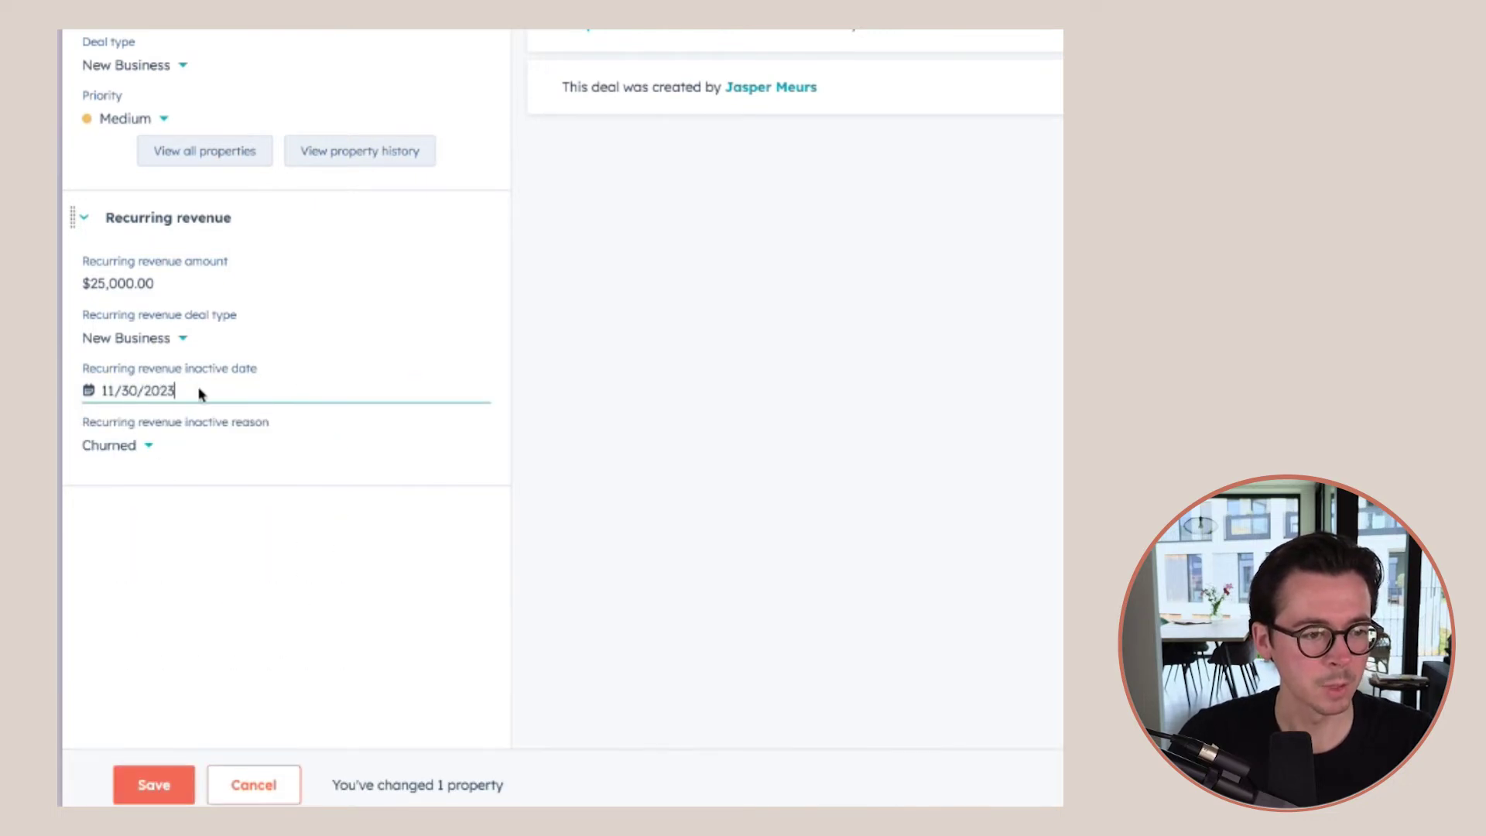
# Set the original deal's recurring revenue inactive reason to Downgrade and save the changes.
pyautogui.click(137, 455)
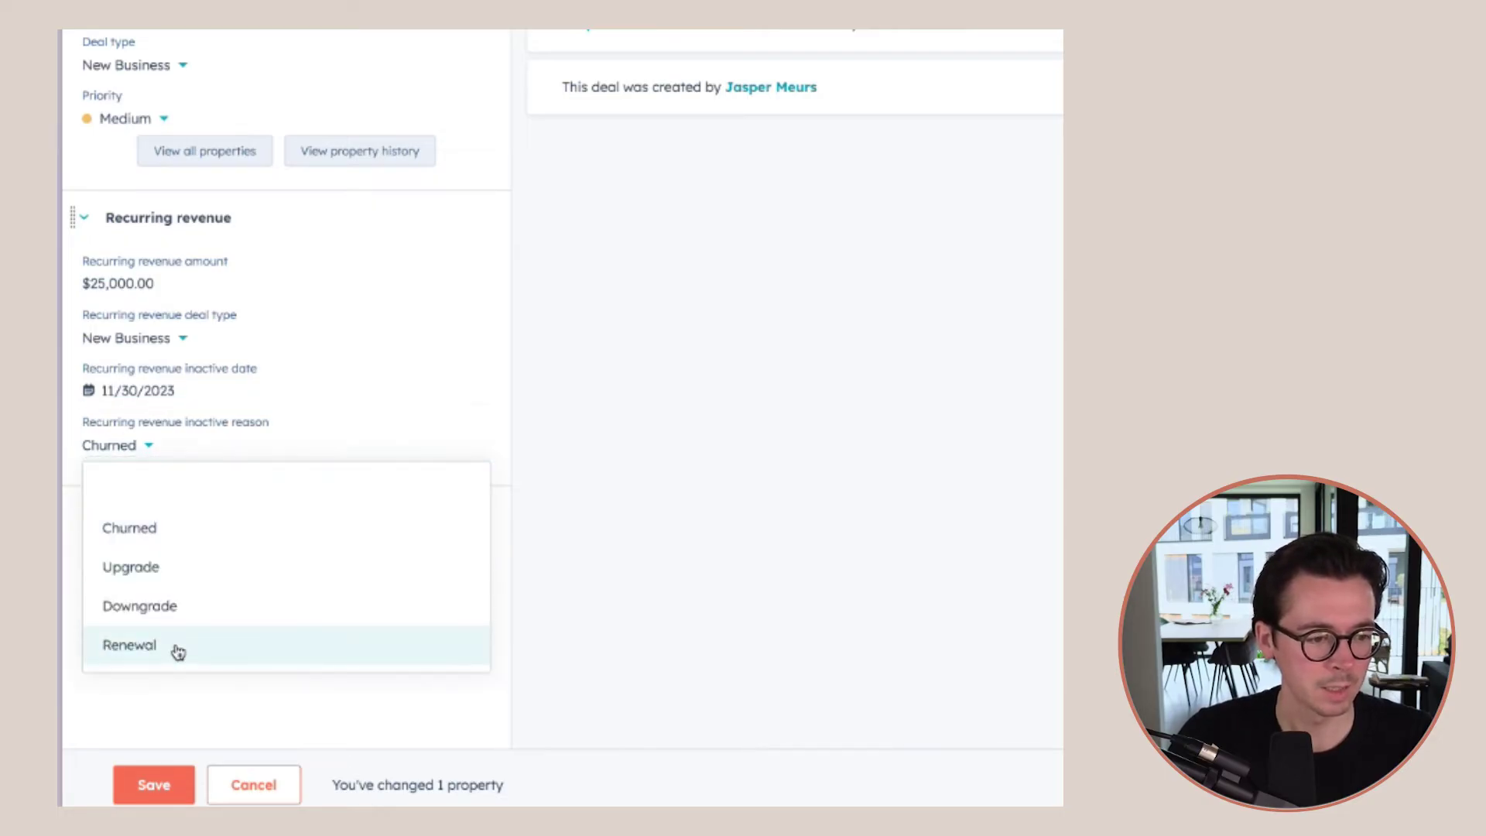
pyautogui.click(173, 612)
pyautogui.click(154, 784)
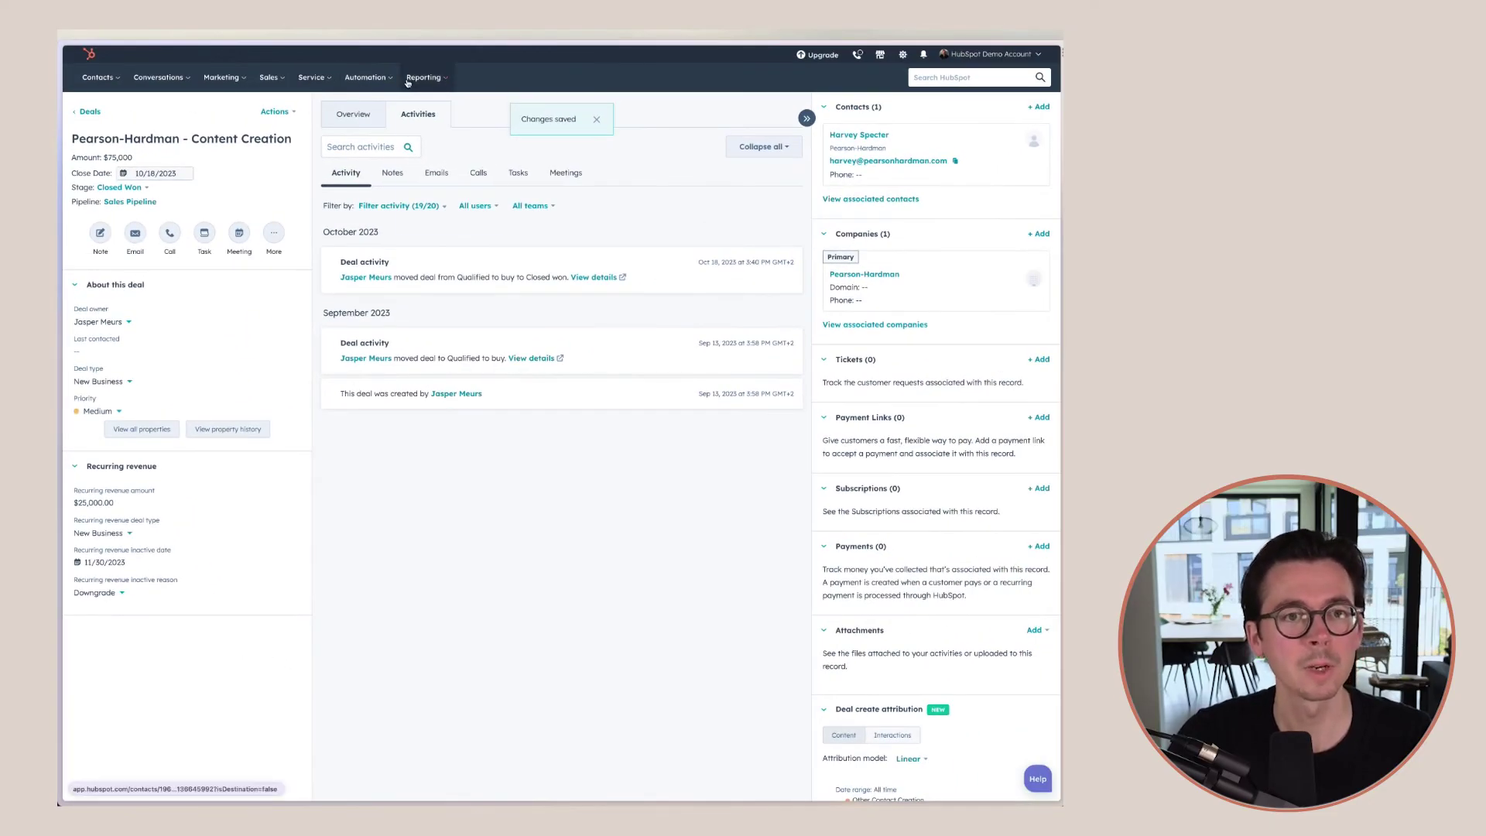
# Open the Revenue Analytics report and examine the October and November 2023 bars in the recurring revenue chart.
pyautogui.moveTo(418, 77)
pyautogui.click(450, 113)
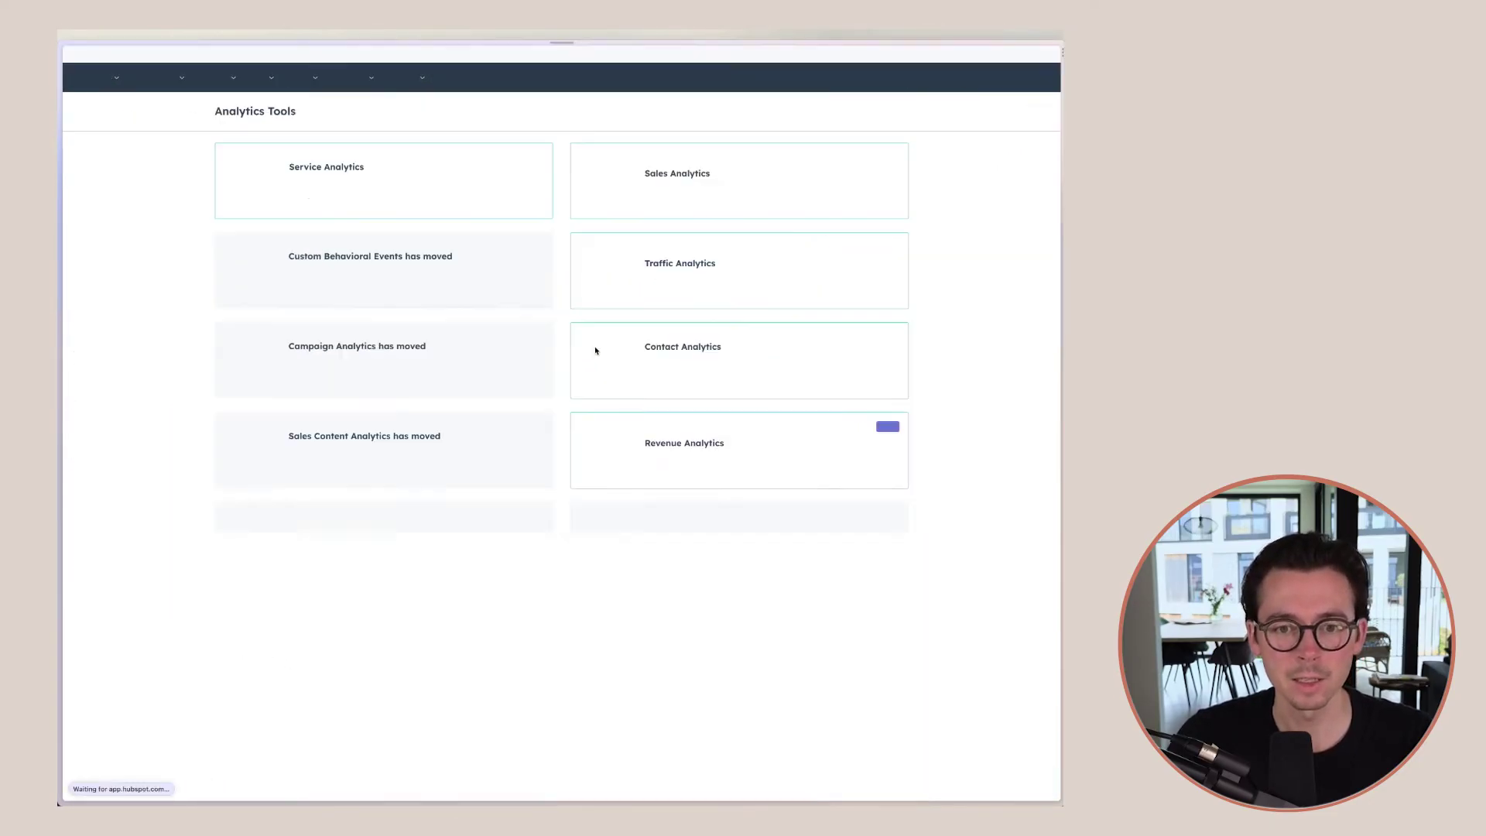
pyautogui.click(790, 454)
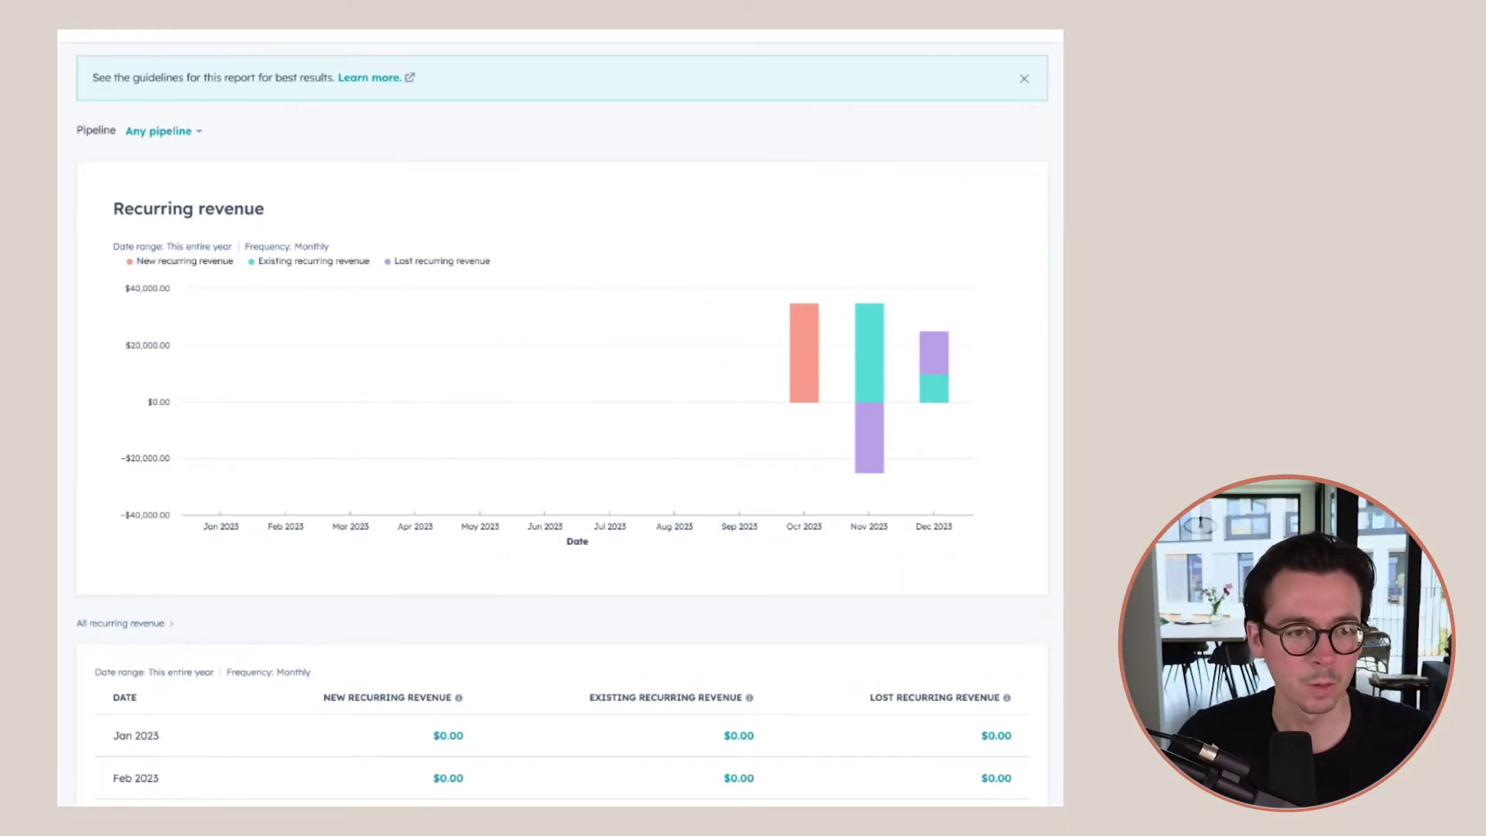
pyautogui.moveTo(820, 333)
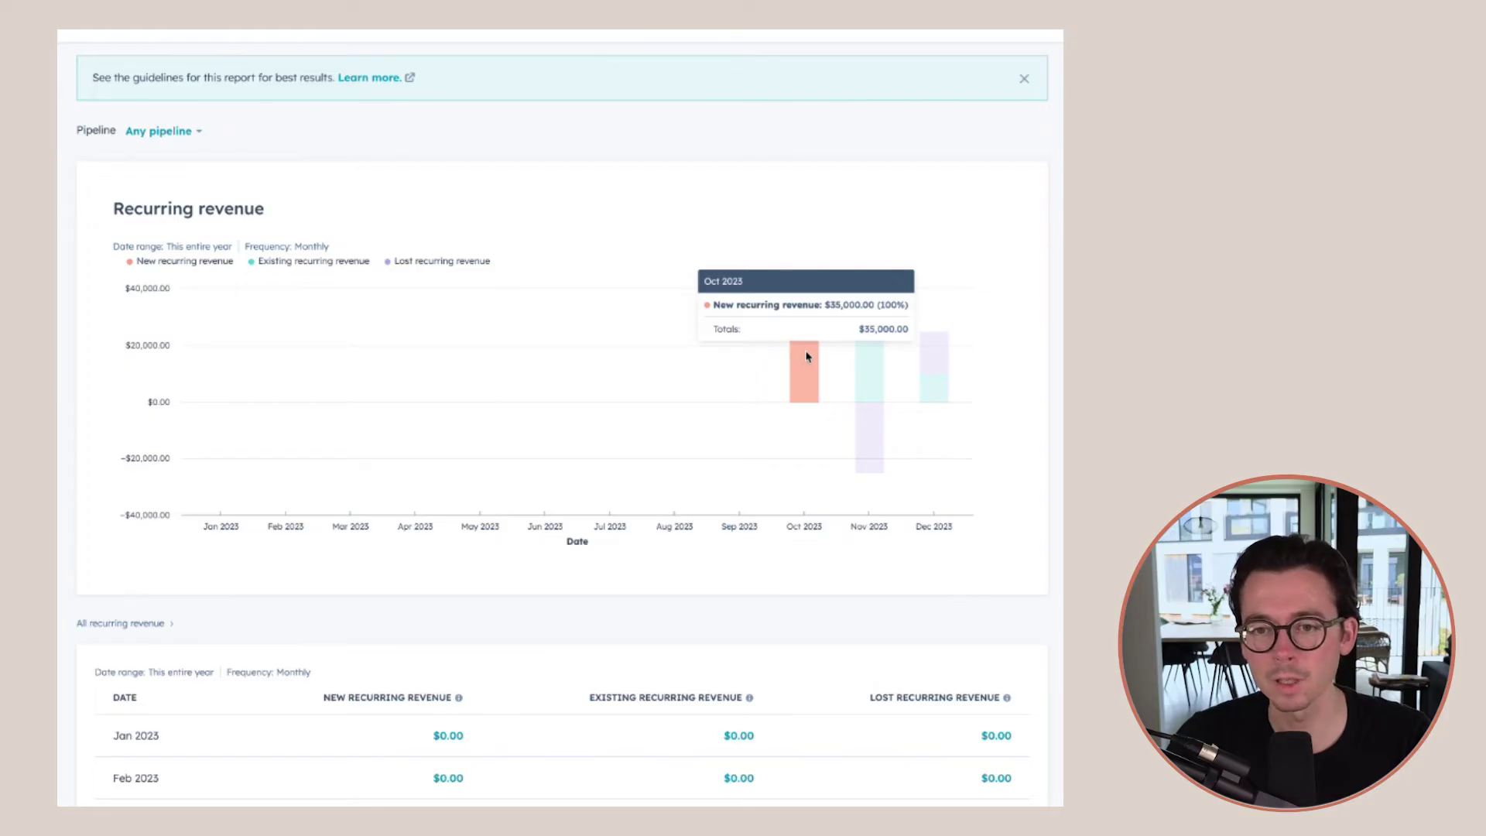
pyautogui.moveTo(873, 356)
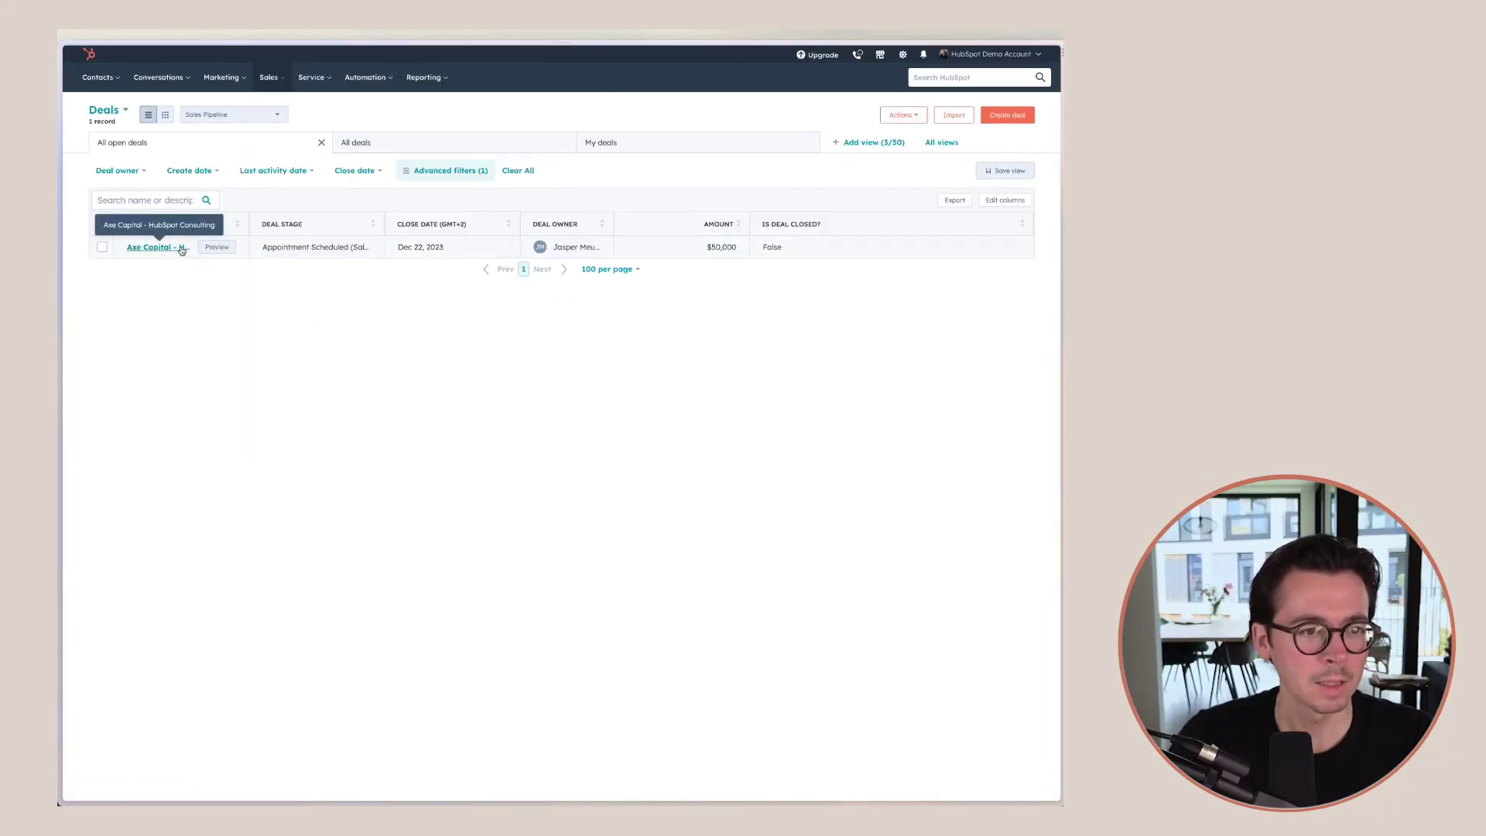
# On the Axe Capital - HubSpot Consulting deal, set the recurring revenue amount to 10000 and the recurring revenue deal type to New Business.
pyautogui.click(181, 248)
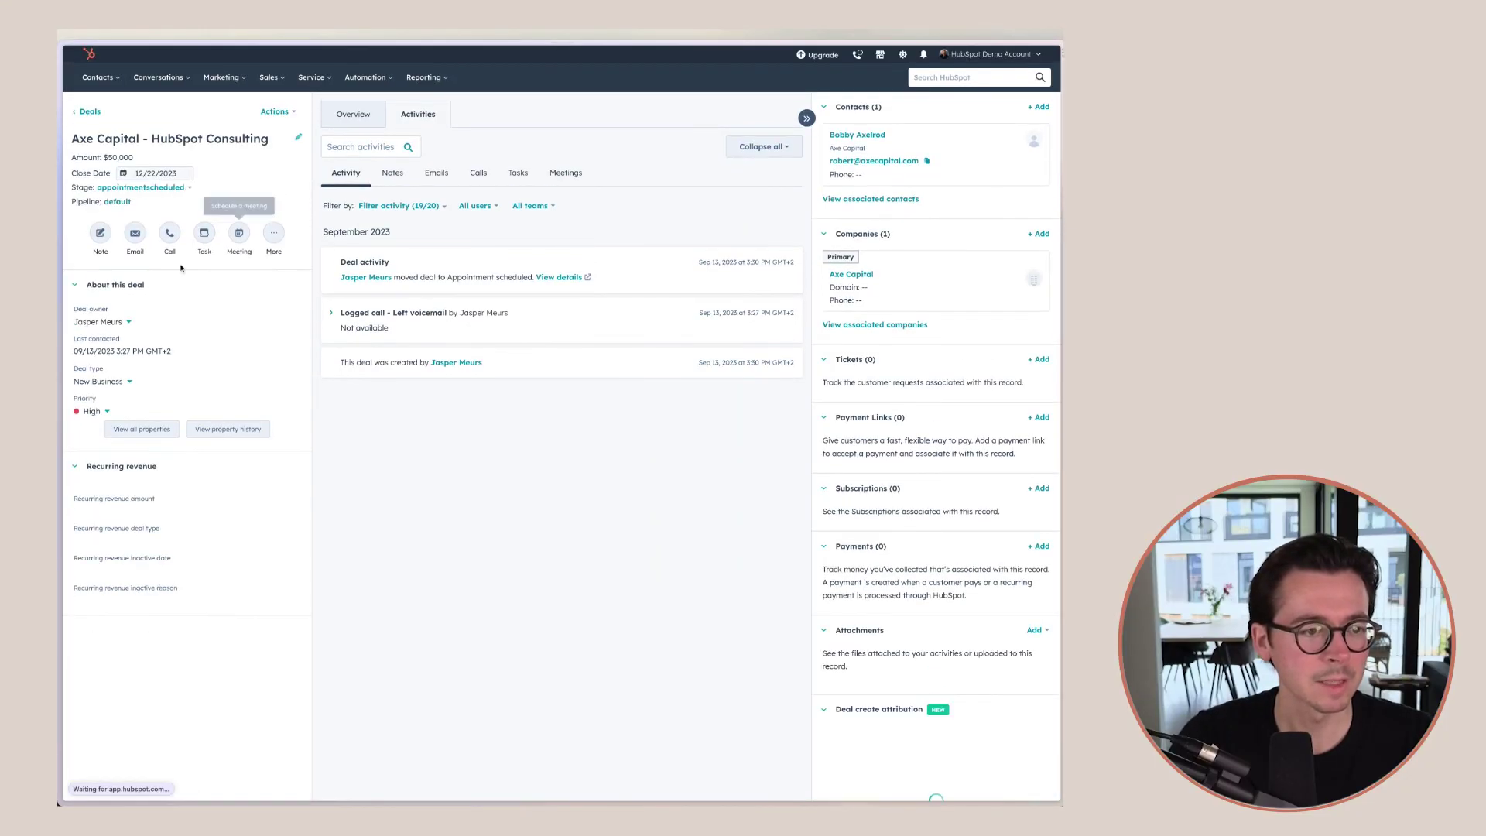
pyautogui.click(112, 507)
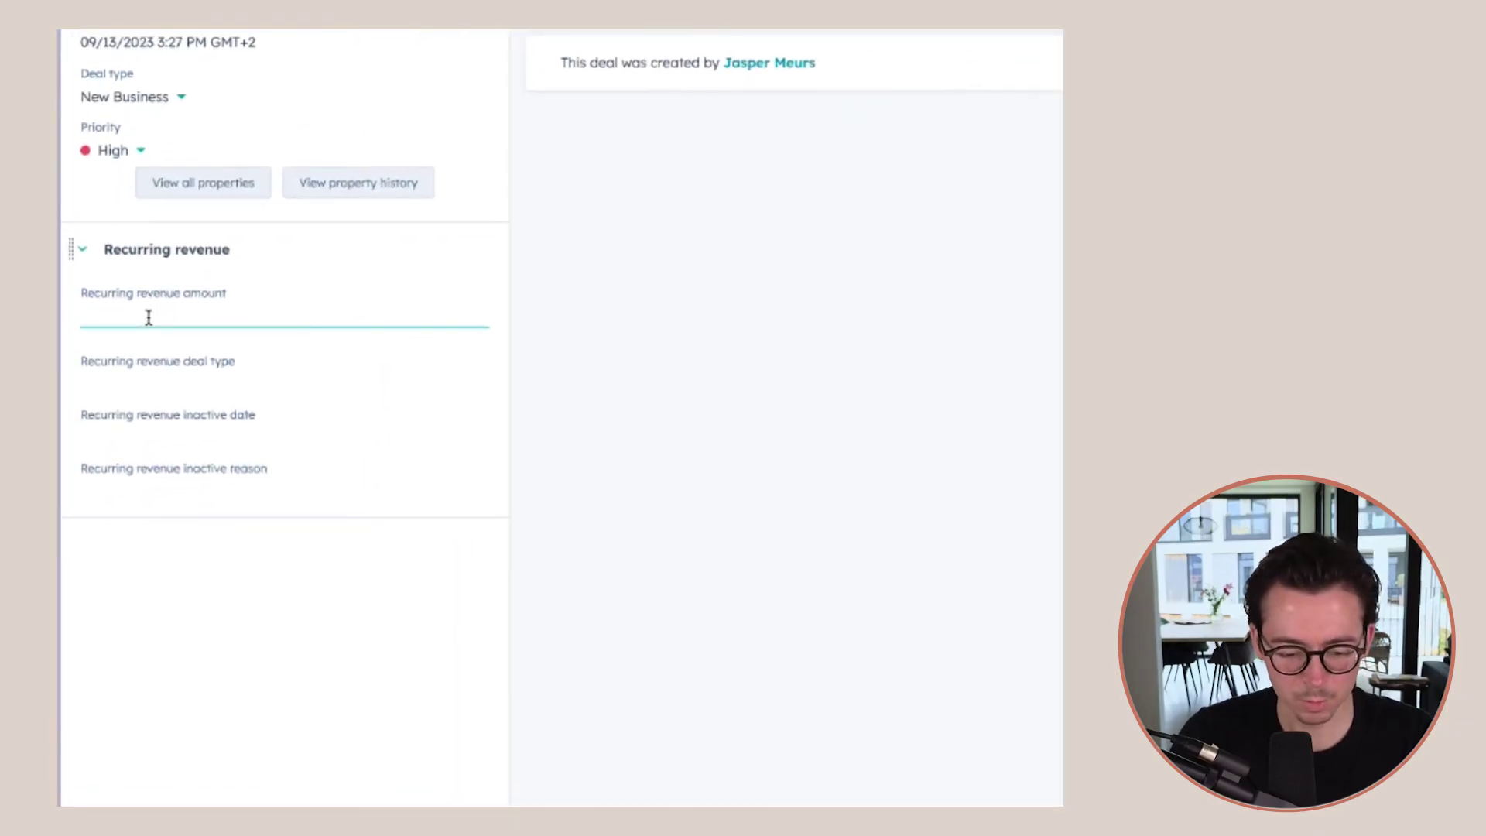
pyautogui.write('10,')
pyautogui.write('00')
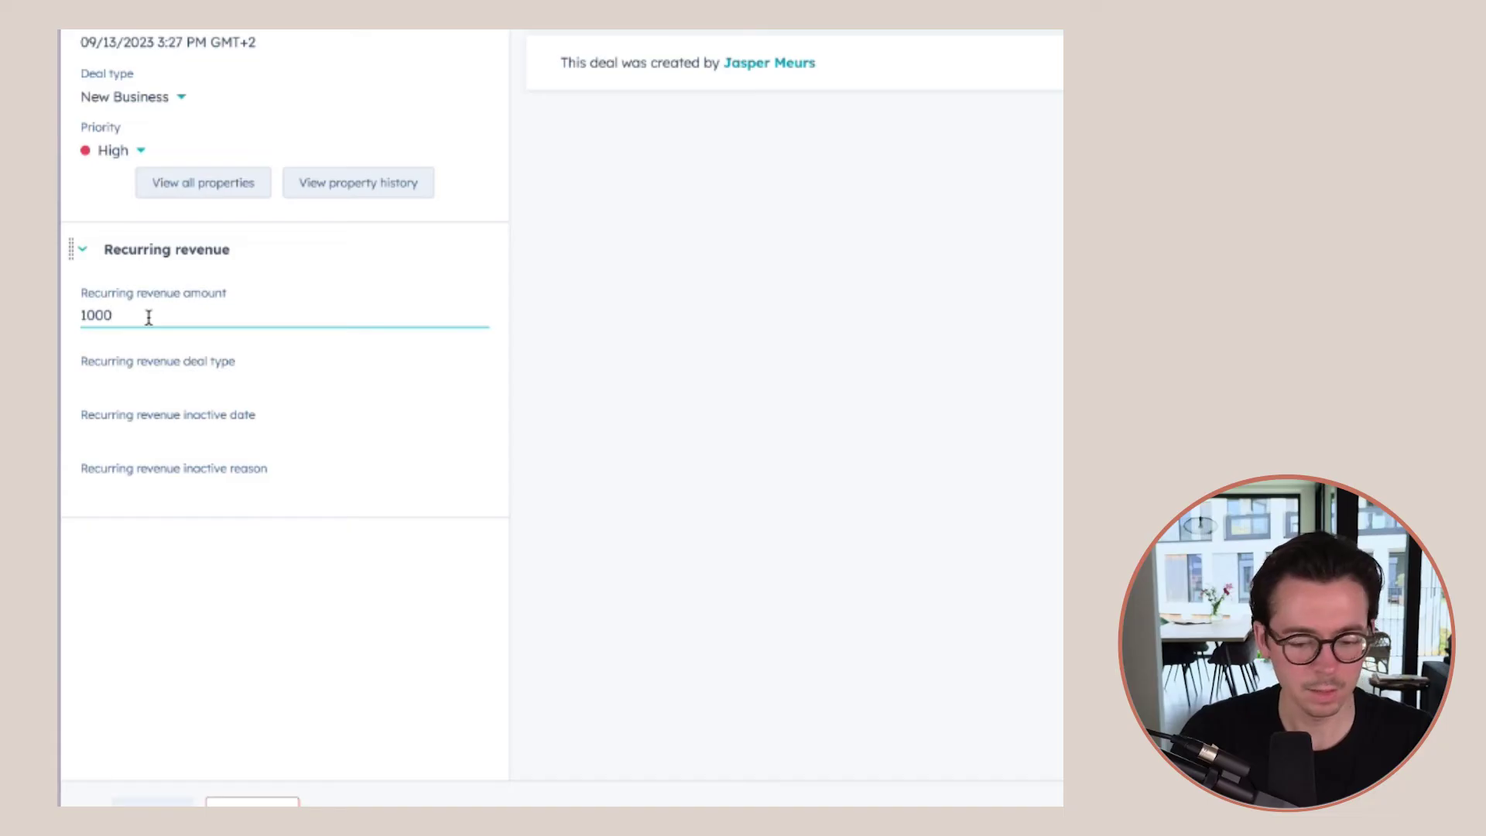
pyautogui.write('0')
pyautogui.click(153, 372)
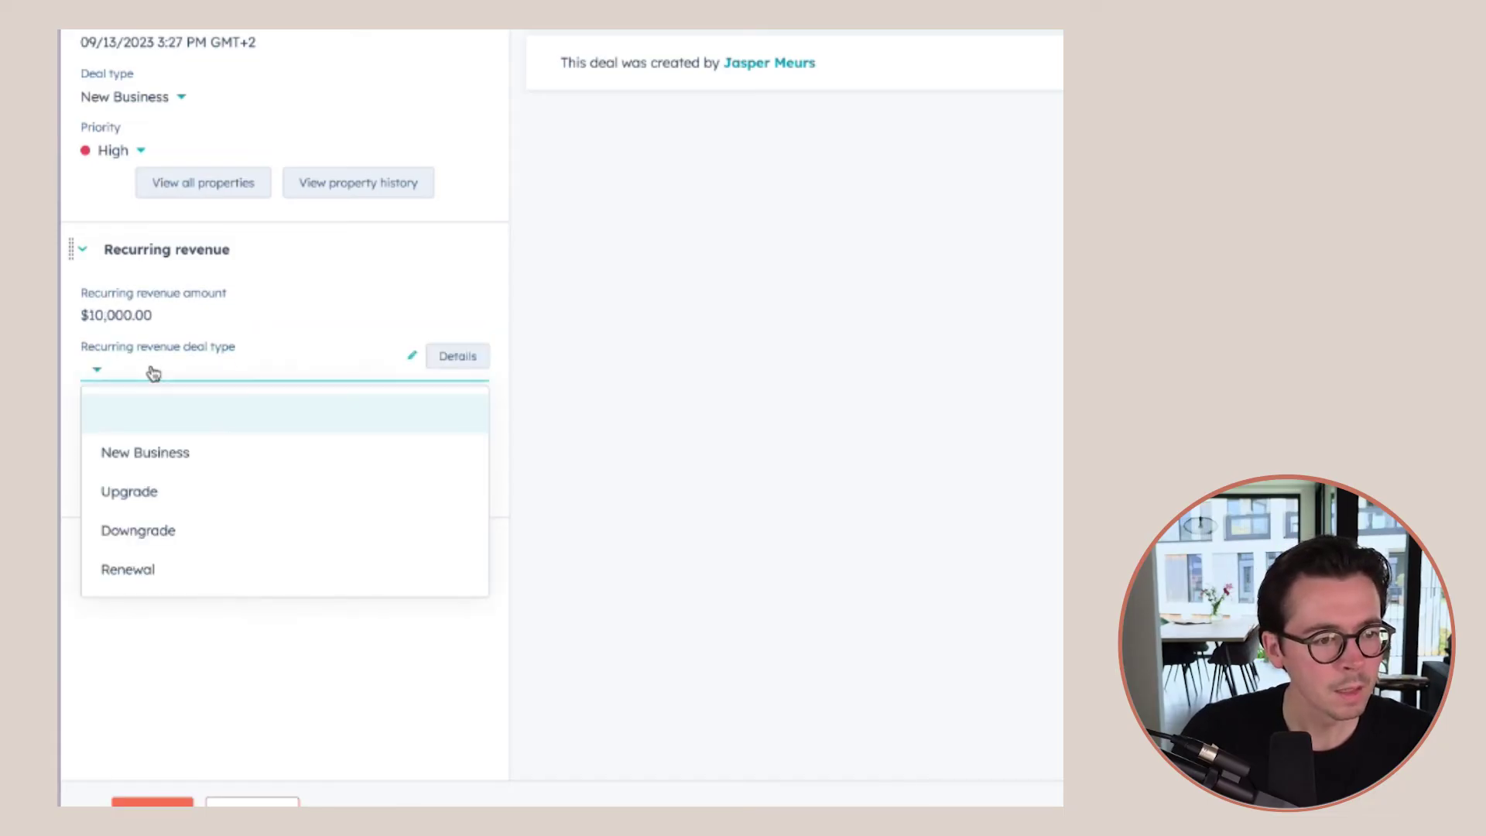
pyautogui.click(171, 462)
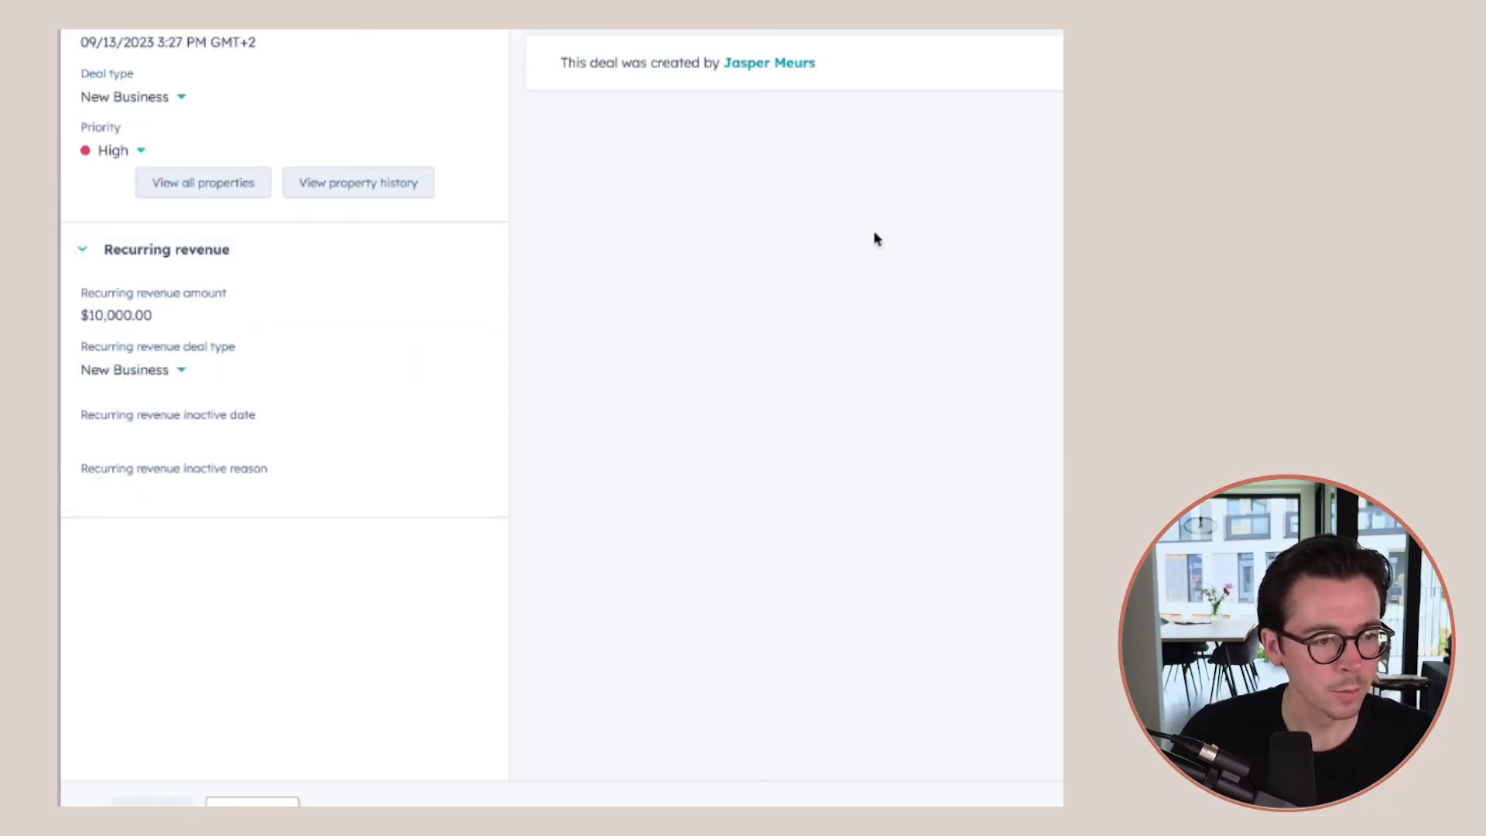
# Set the Axe Capital deal's close date to 12/01/2023 and save its recurring revenue properties.
pyautogui.scroll(6, 877, 238)
pyautogui.click(223, 177)
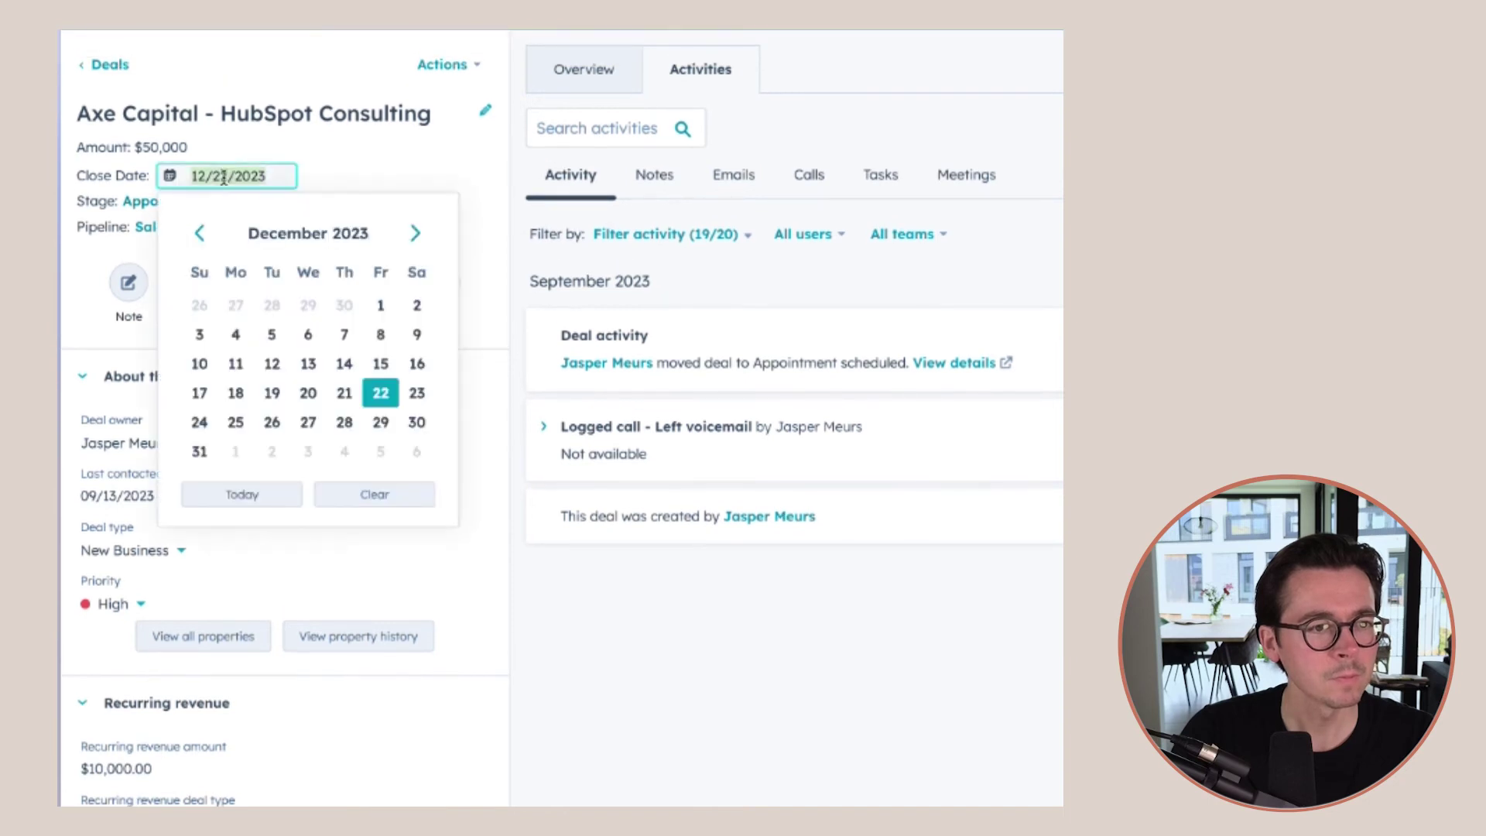
pyautogui.click(380, 305)
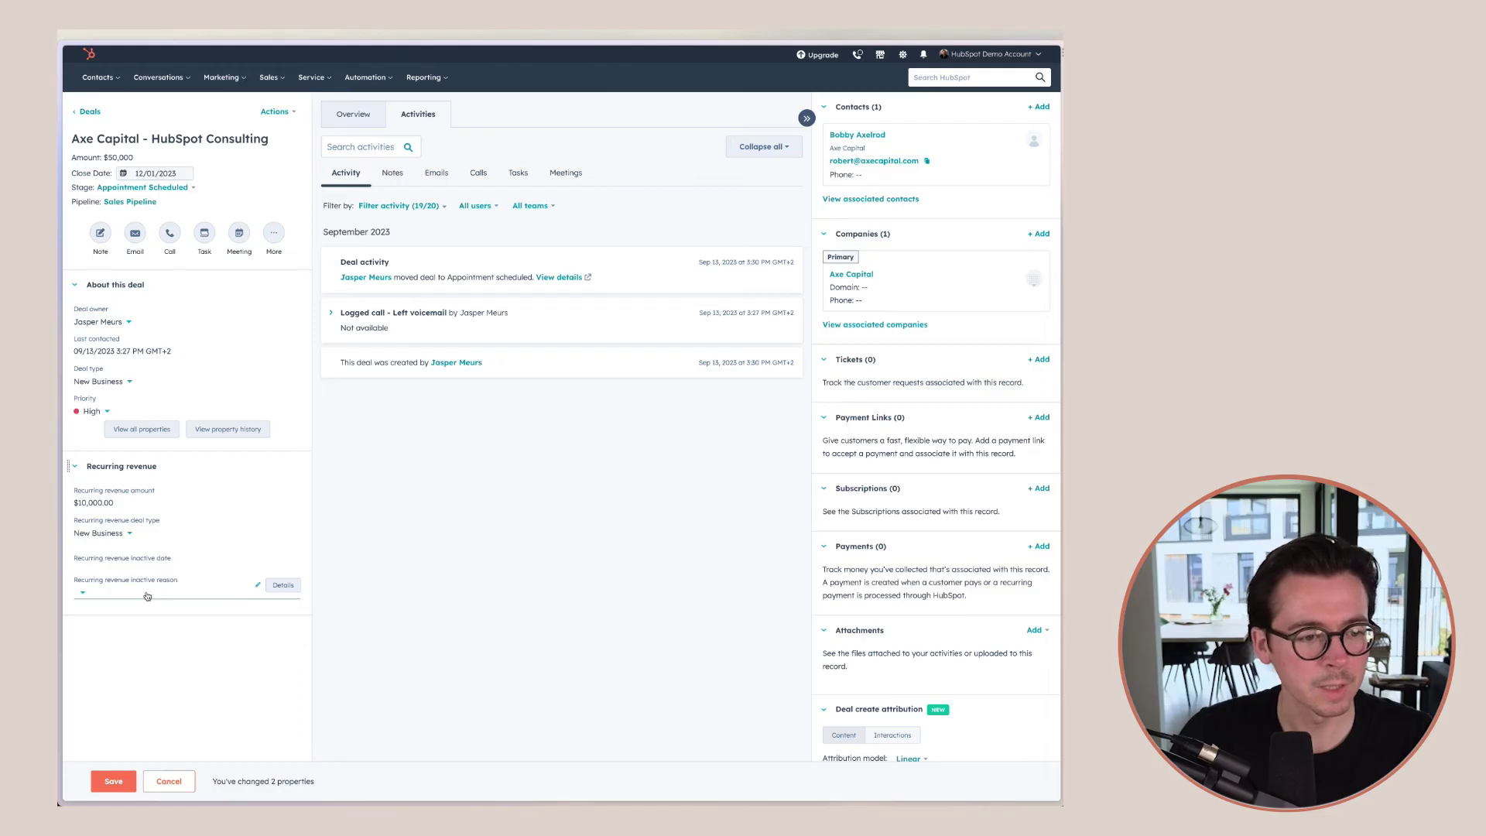
pyautogui.click(113, 783)
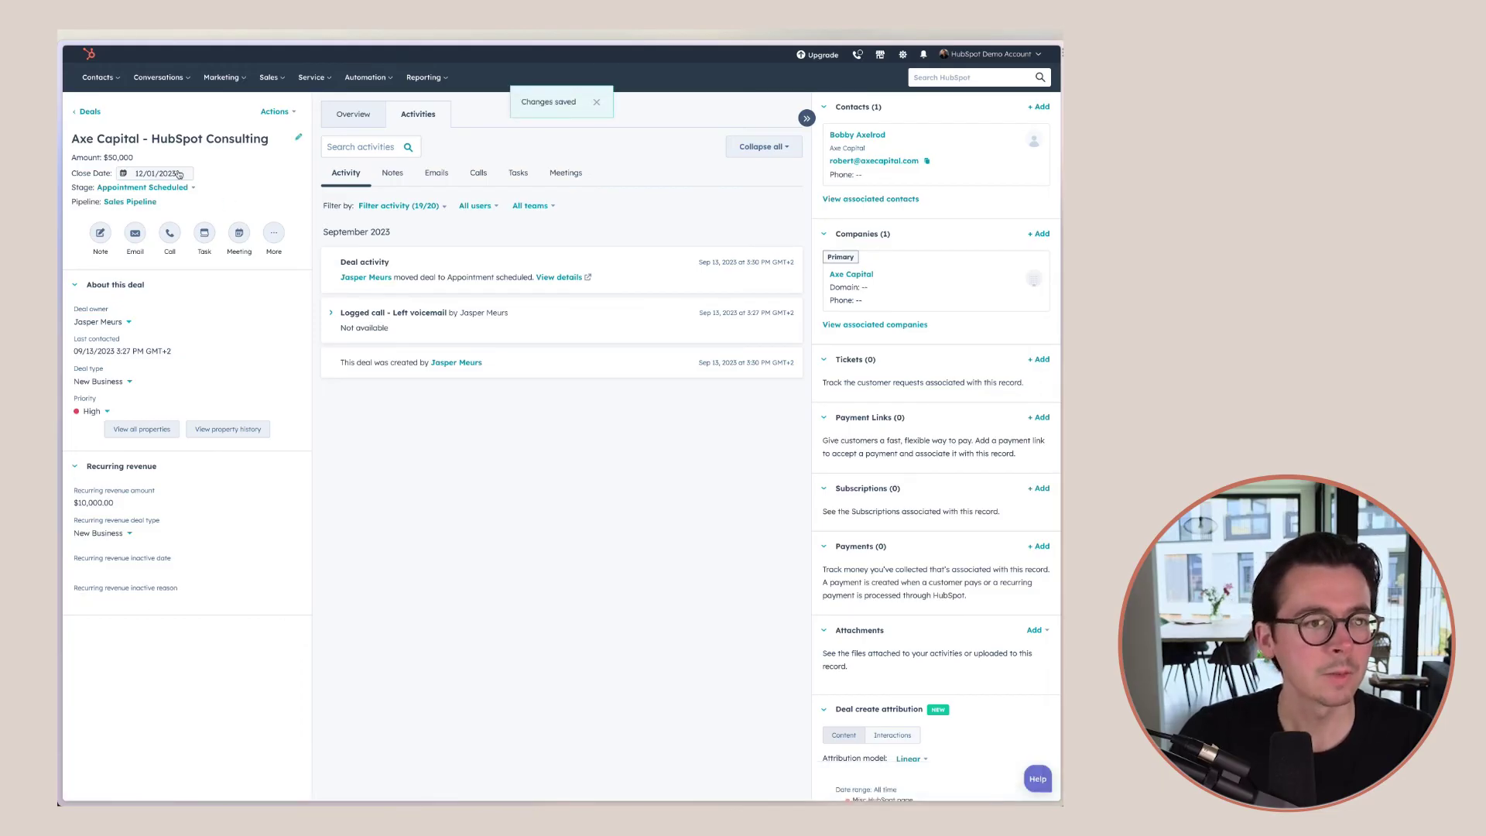
# Change the Axe Capital deal's stage to Closed Won and set the close date to 12/01/2023 again.
pyautogui.click(159, 188)
pyautogui.scroll(-2, 145, 345)
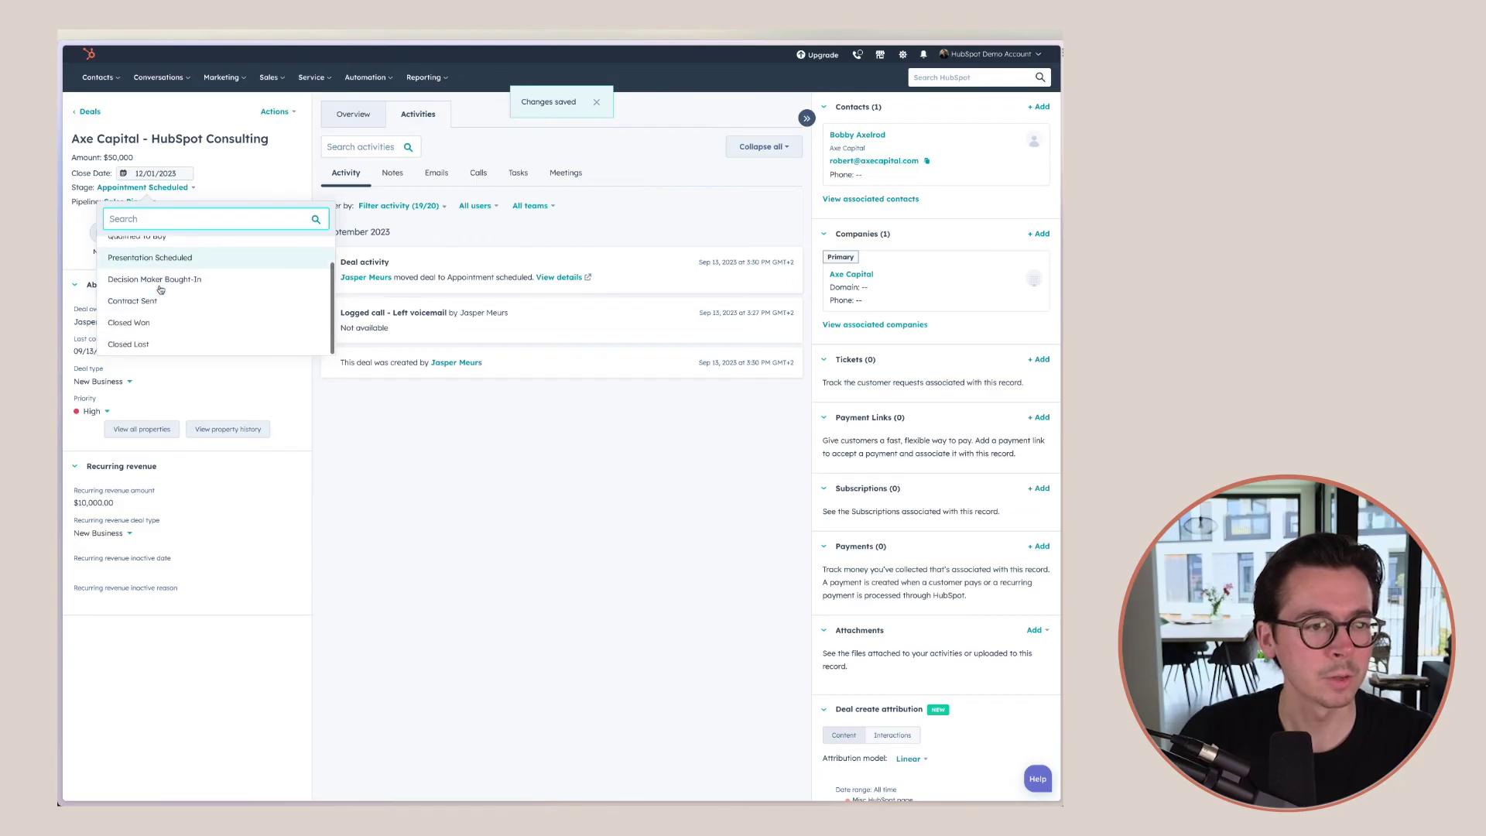
pyautogui.click(143, 323)
pyautogui.click(158, 171)
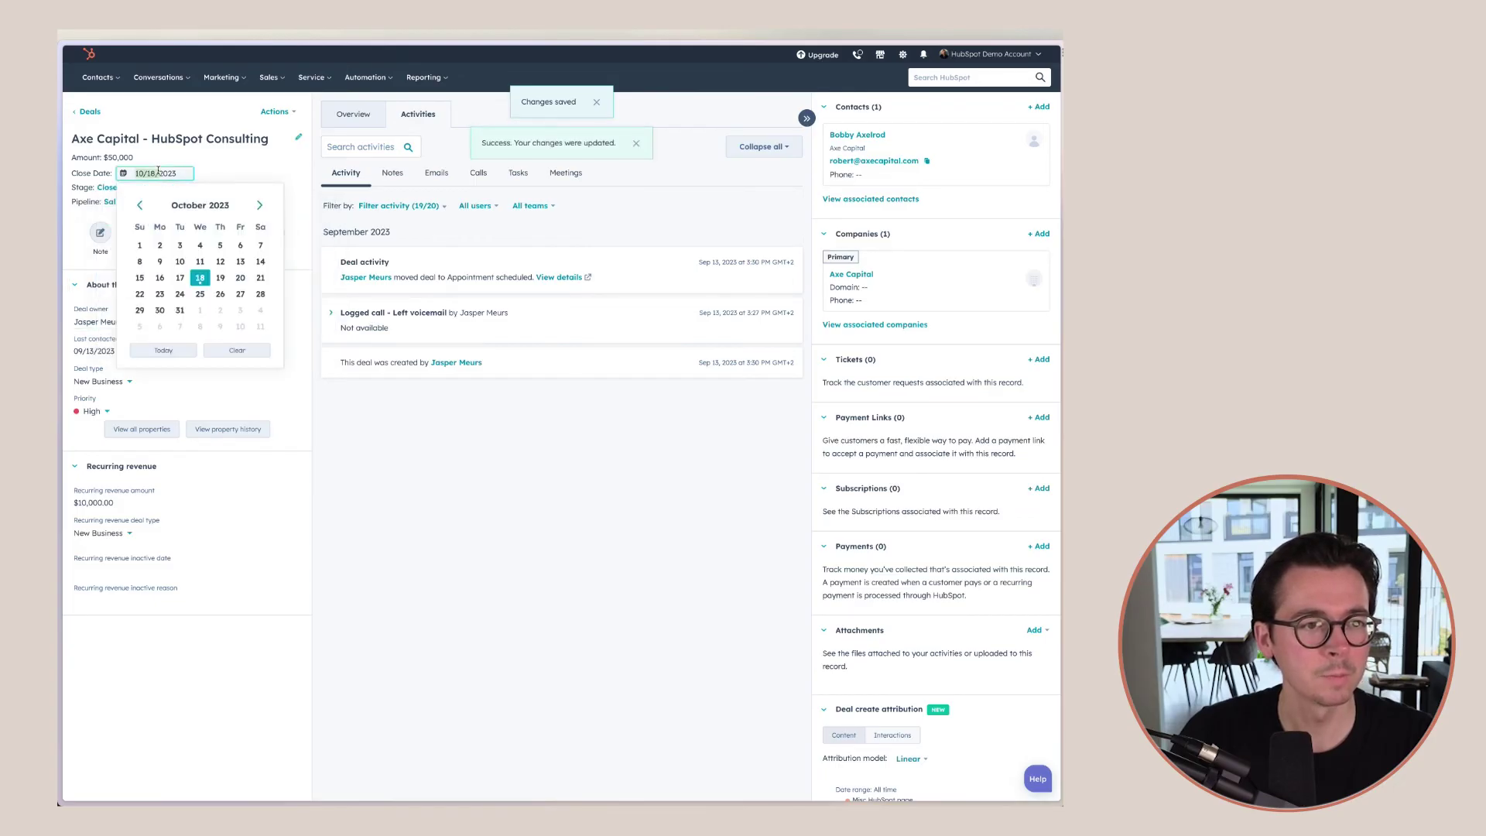
pyautogui.click(259, 205)
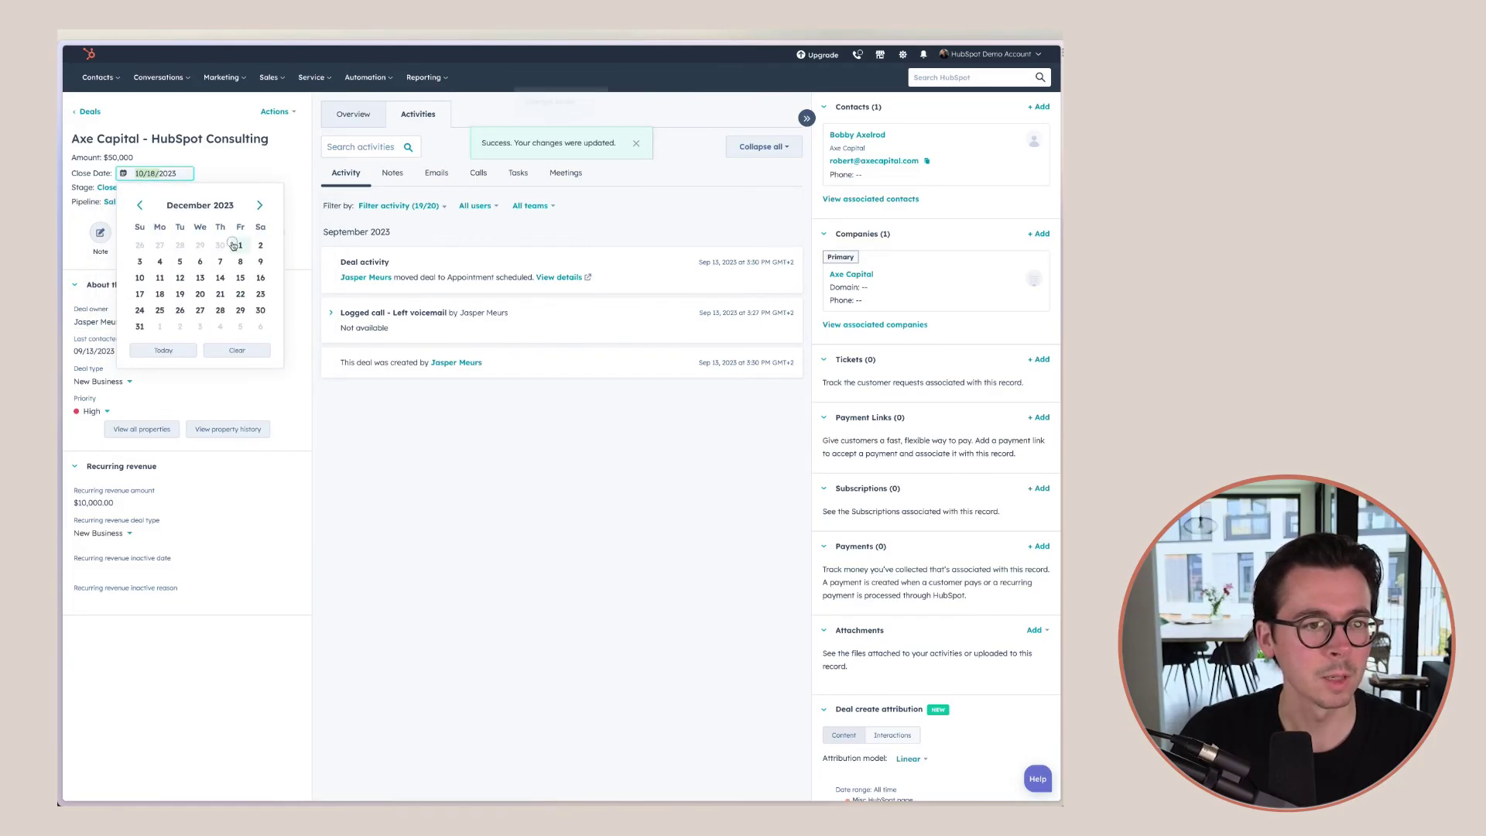
pyautogui.click(240, 246)
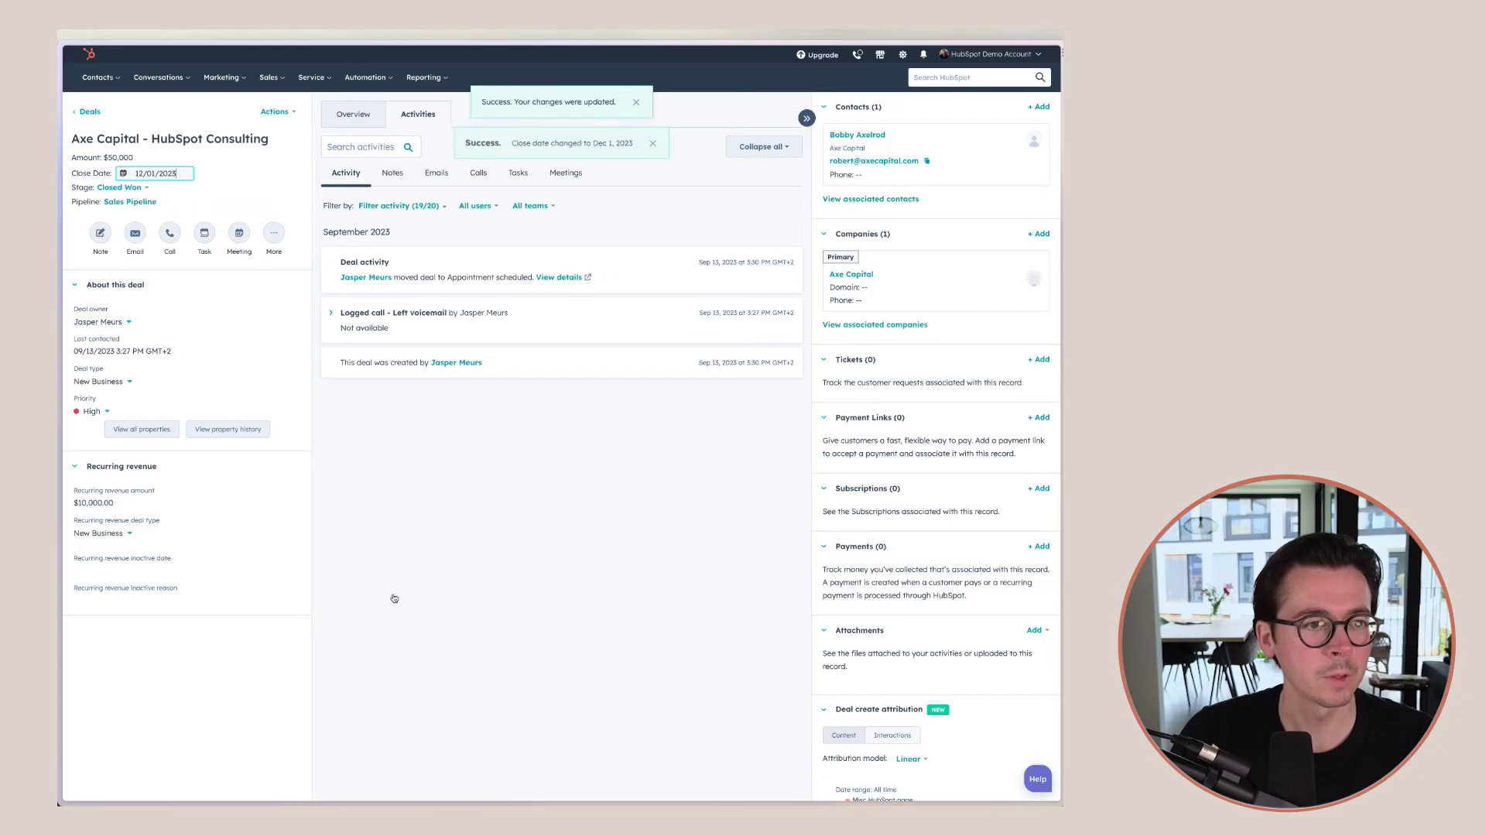
# Reopen the Revenue Analytics report from the analytics tools to check the recurring revenue after the Axe Capital deal update.
pyautogui.click(311, 78)
pyautogui.click(423, 77)
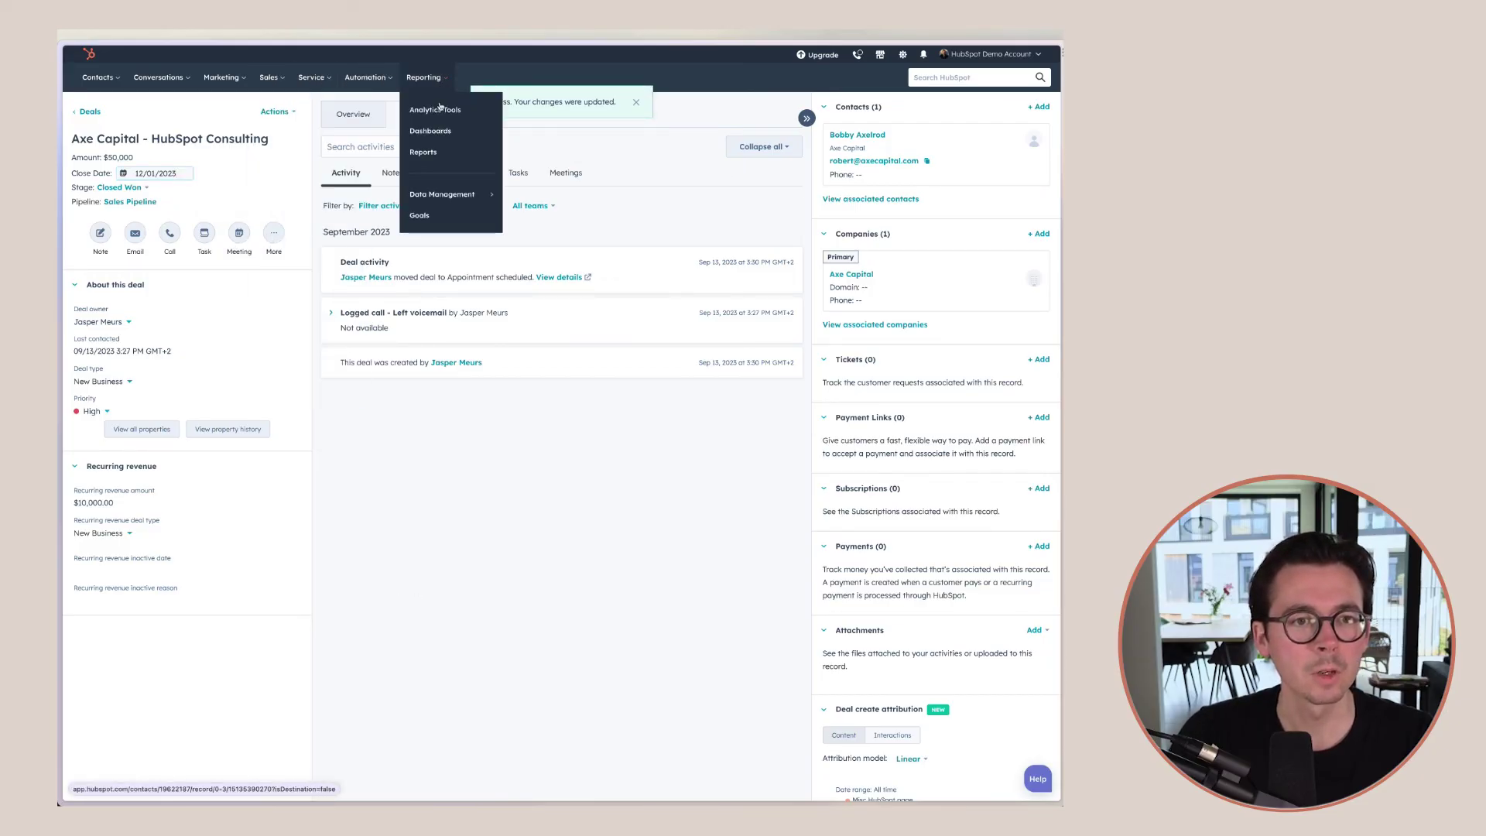
pyautogui.click(433, 109)
pyautogui.click(784, 492)
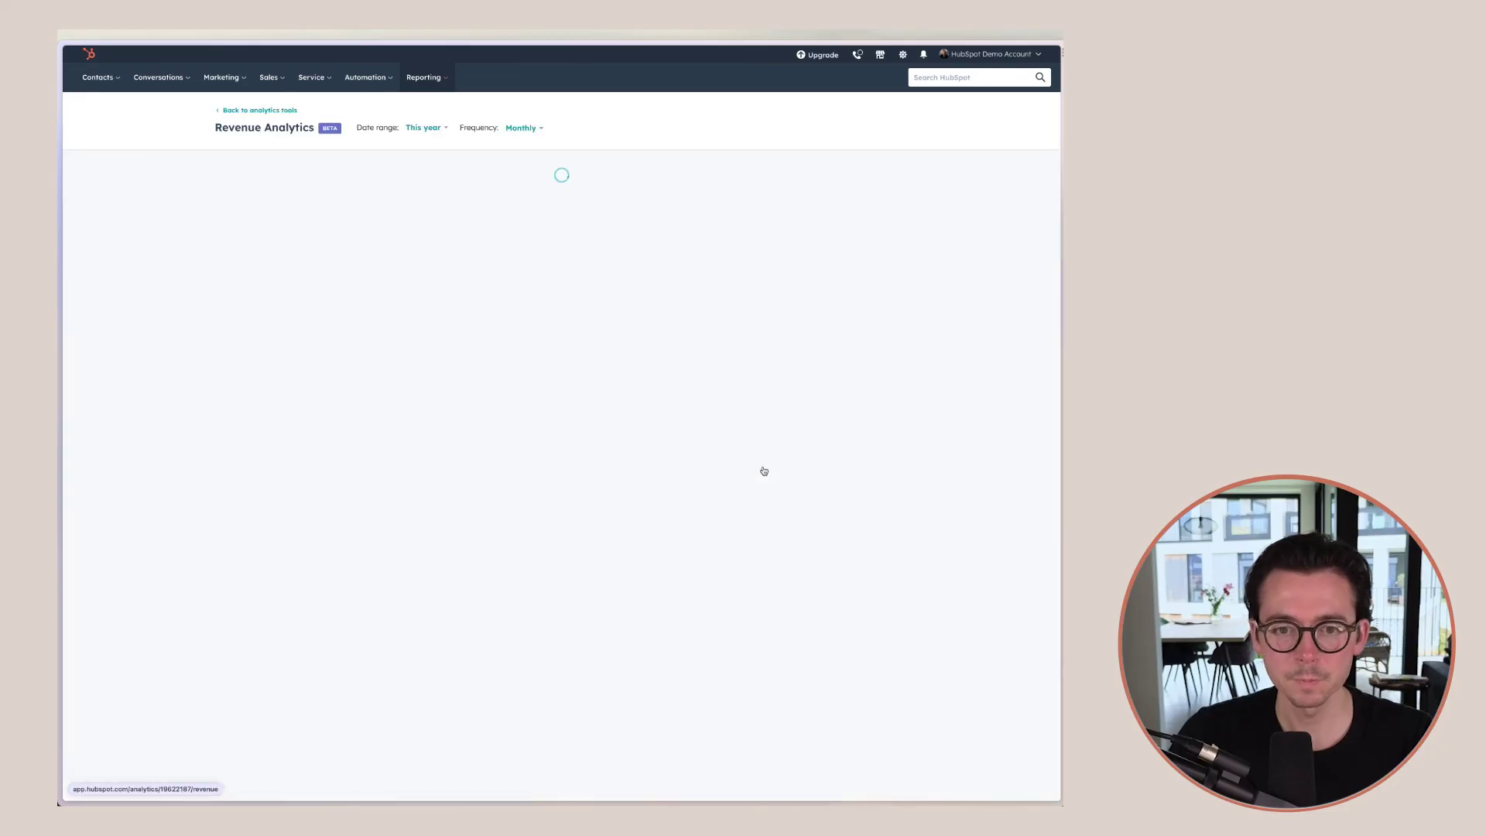